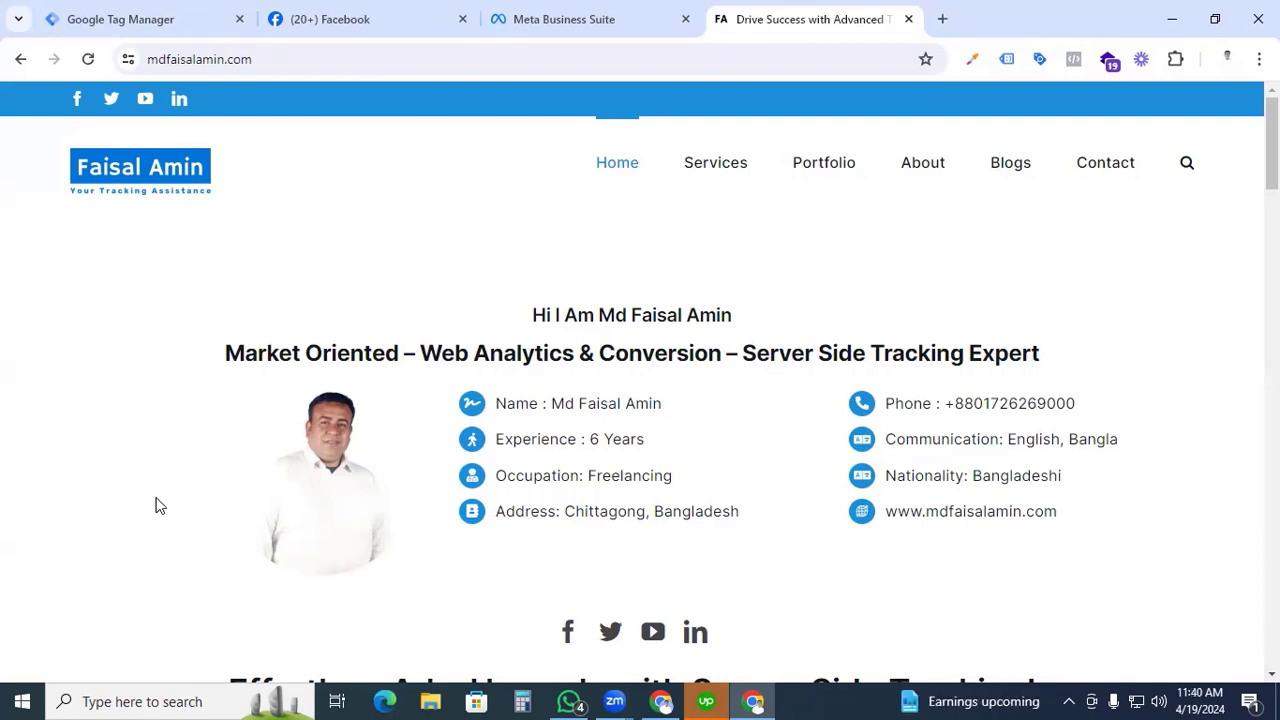
Open business.facebook.com/overview in a new browser tab and look over Meta's business tools page.
left_click(647, 19)
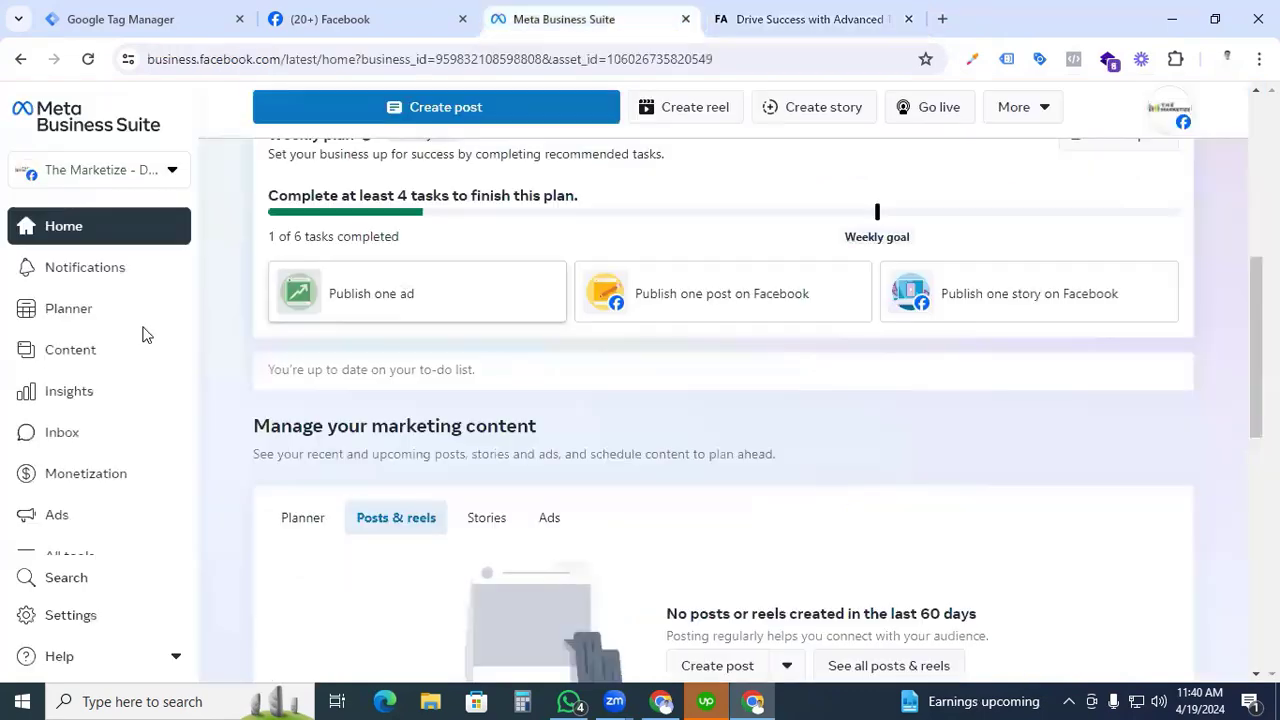
left_click(942, 19)
left_click(832, 54)
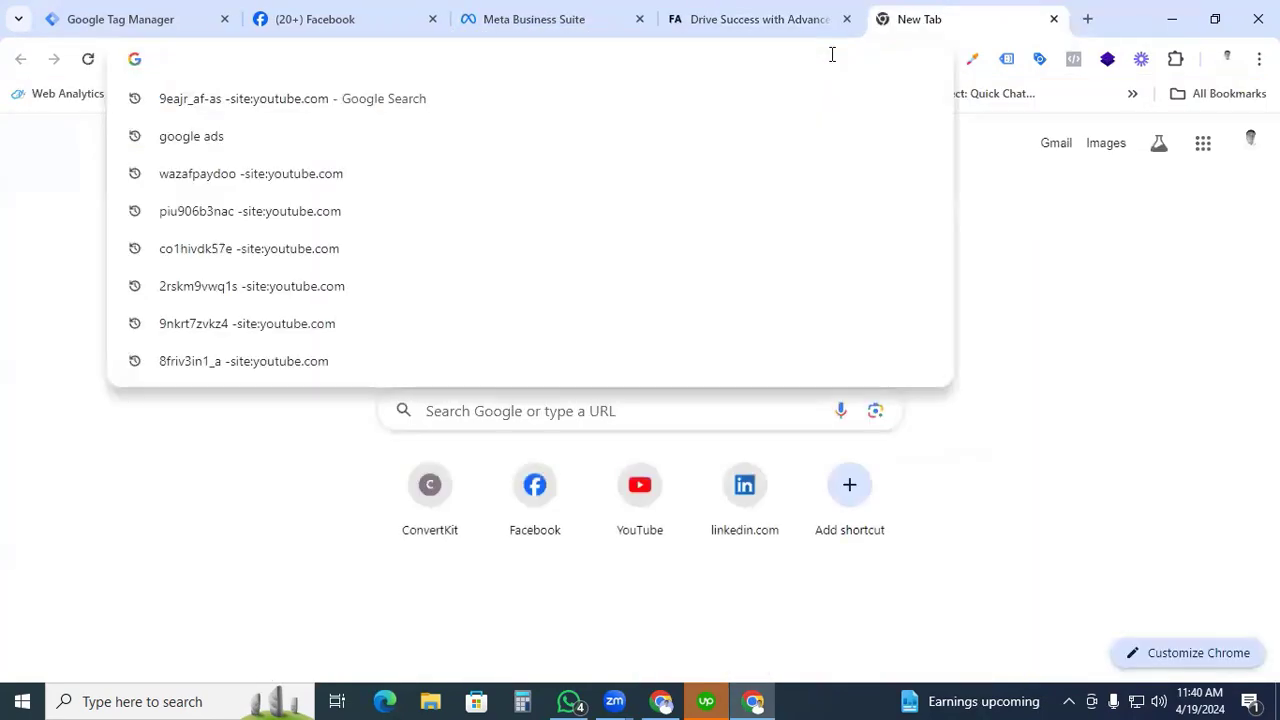
type("busines")
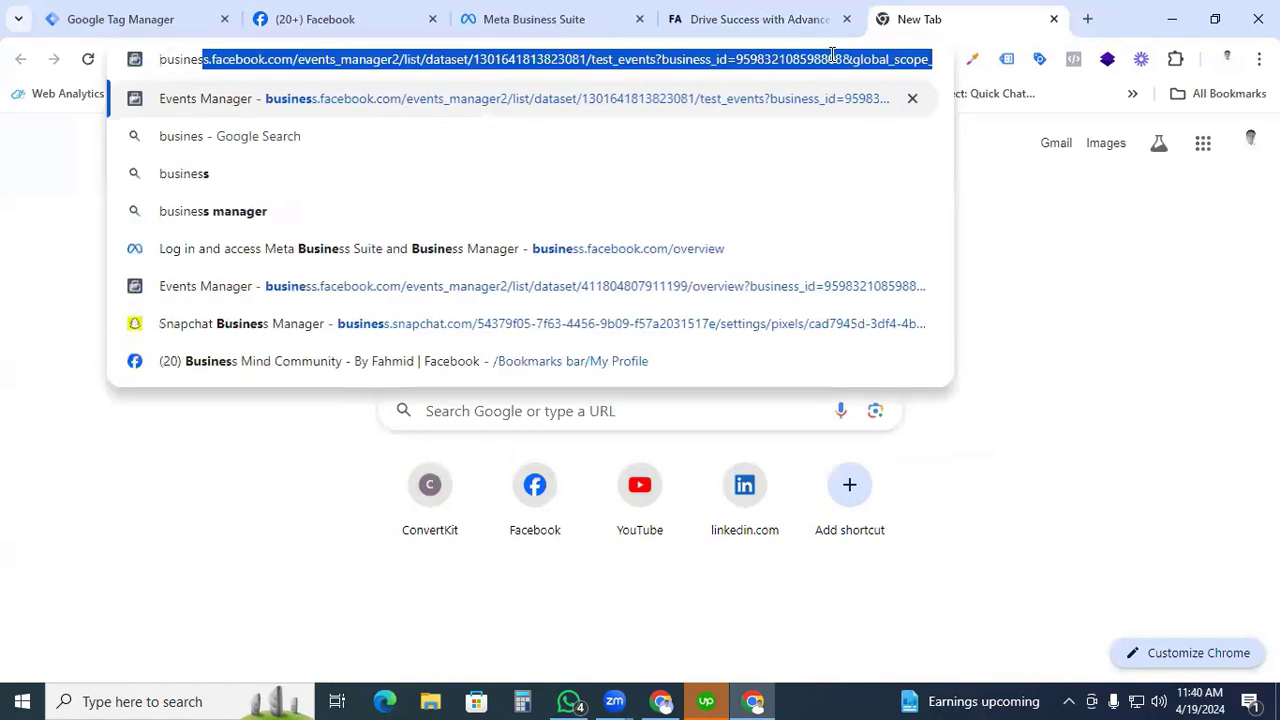
type("s.facebook")
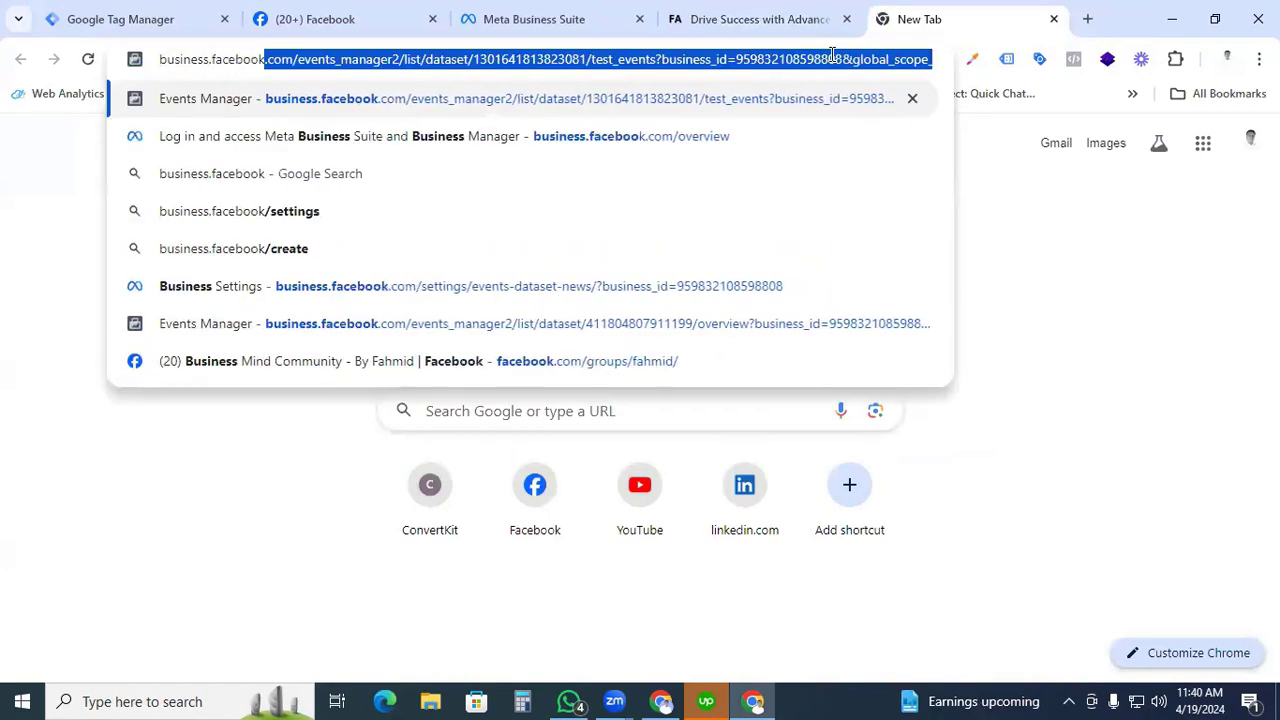
type(".com/overview")
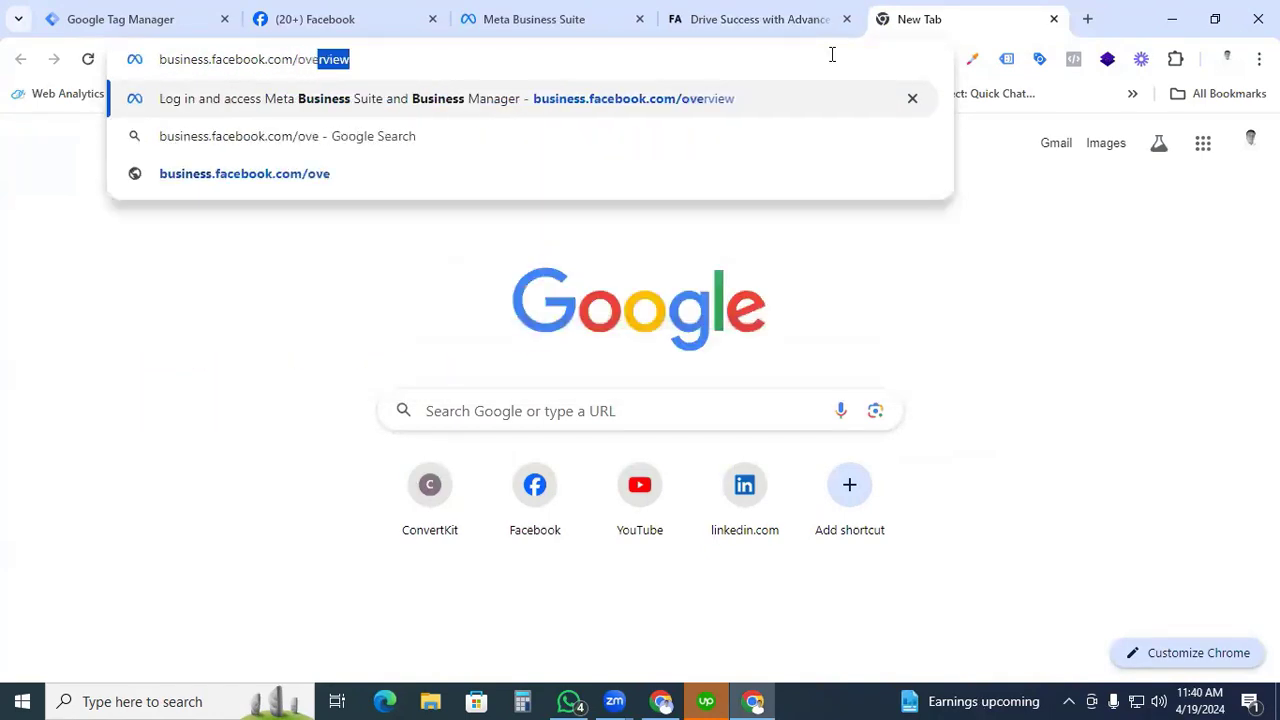
key("Return")
scroll(536, 319, "down", 1)
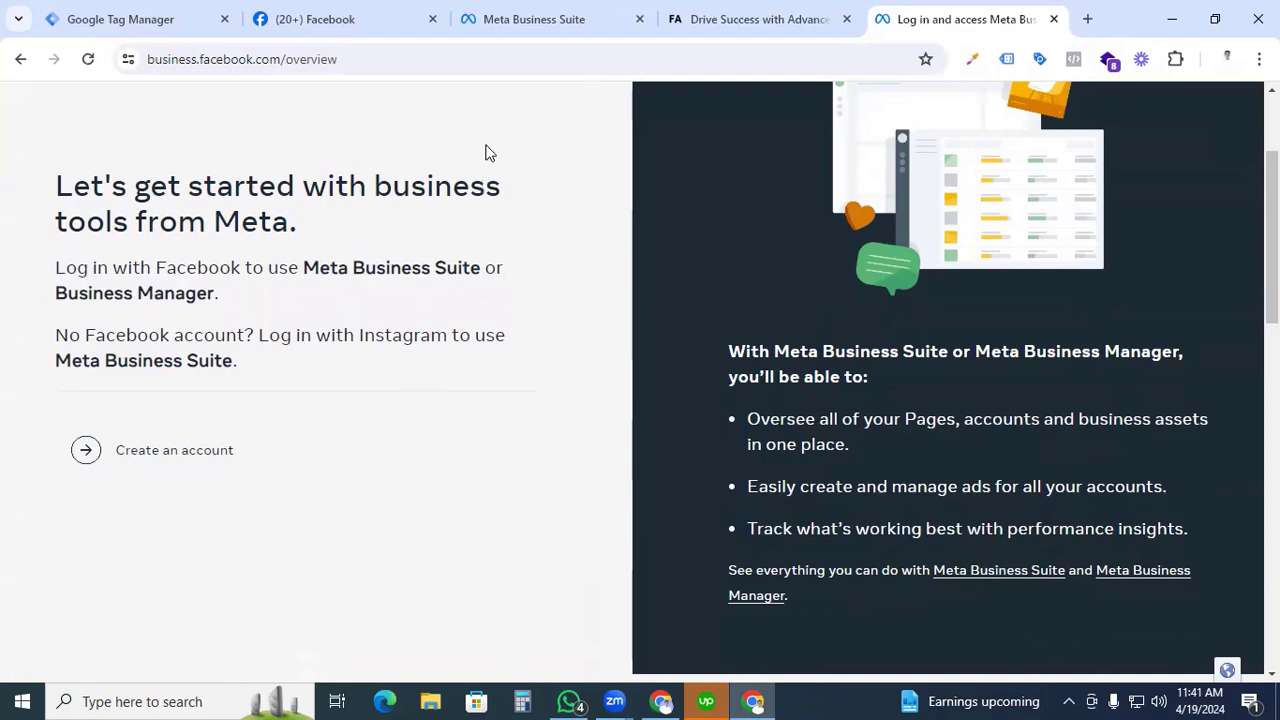
Return to the open Meta Business Suite home page and open Events Manager from its advertising tools.
left_click(549, 19)
scroll(229, 374, "up", 3)
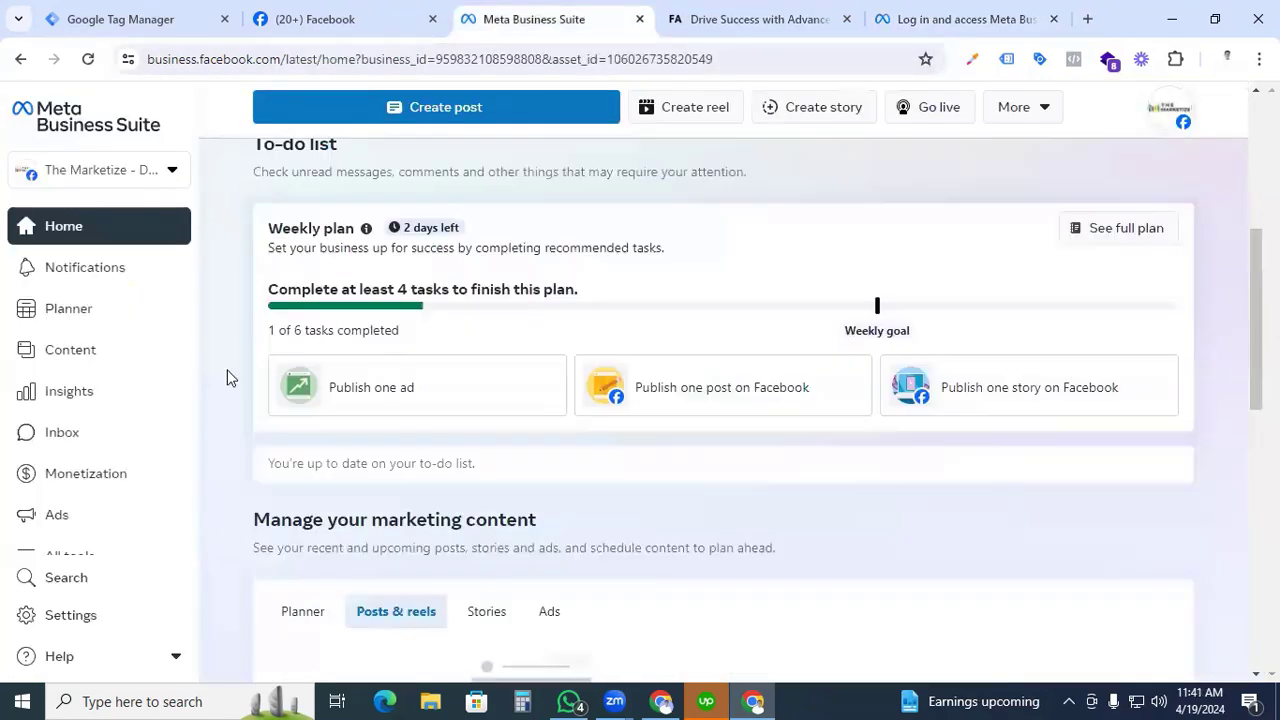
scroll(229, 374, "up", 1)
scroll(166, 443, "down", 2)
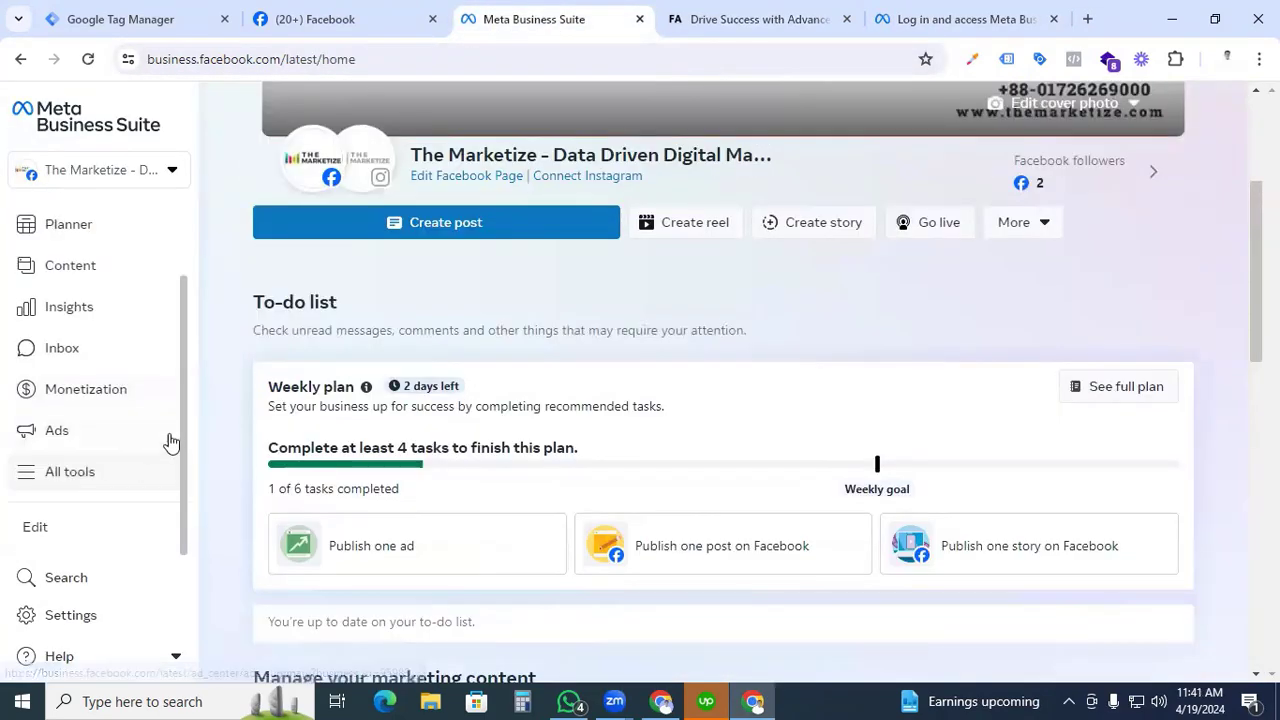
left_click(66, 480)
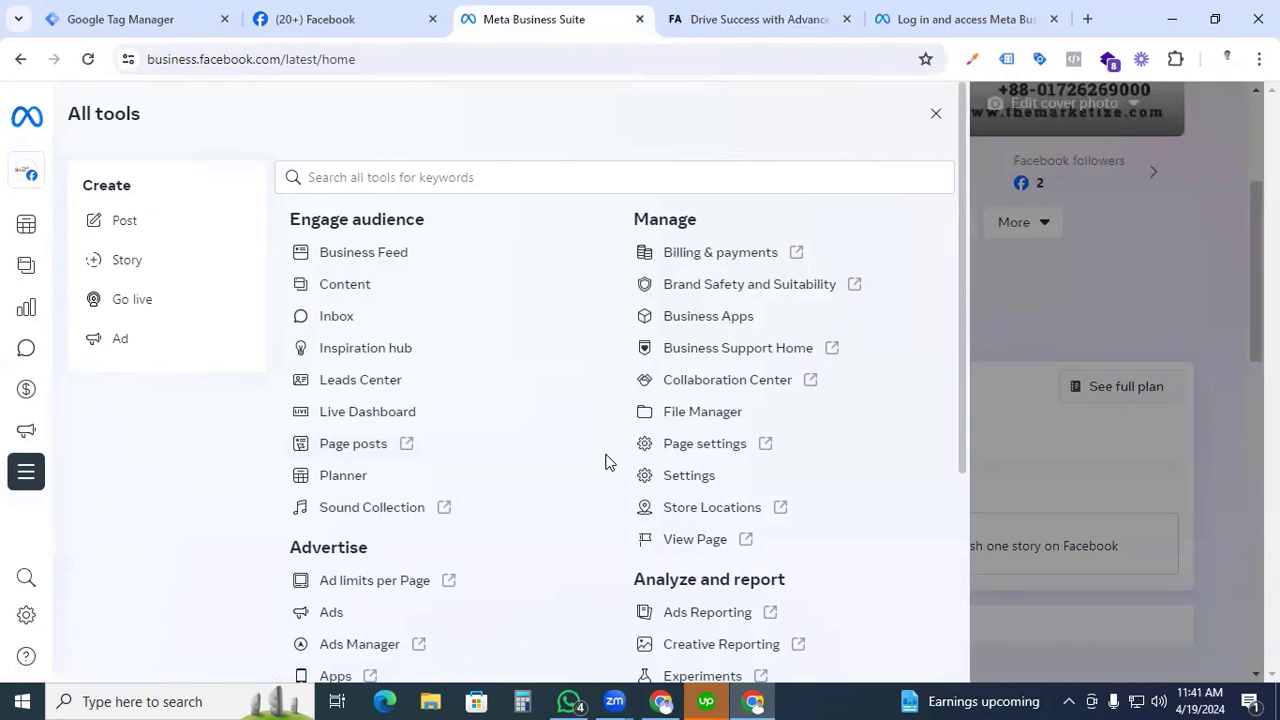
scroll(605, 462, "down", 3)
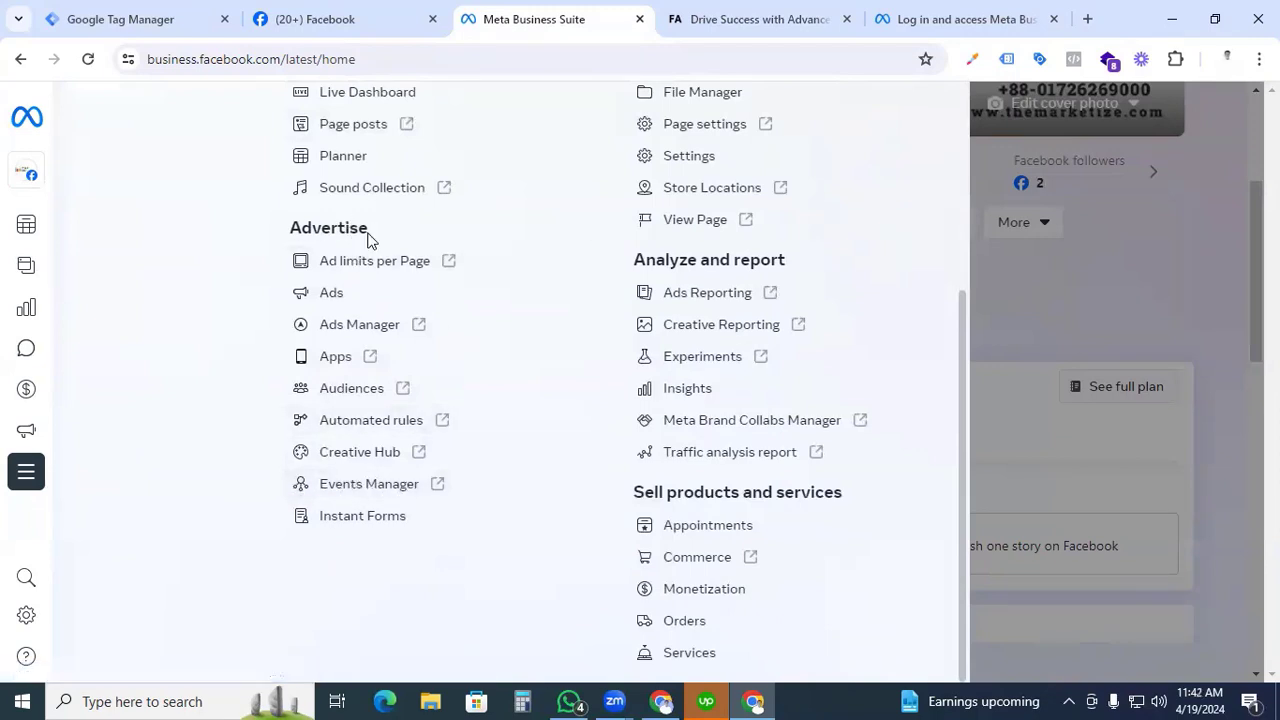
left_click(369, 488)
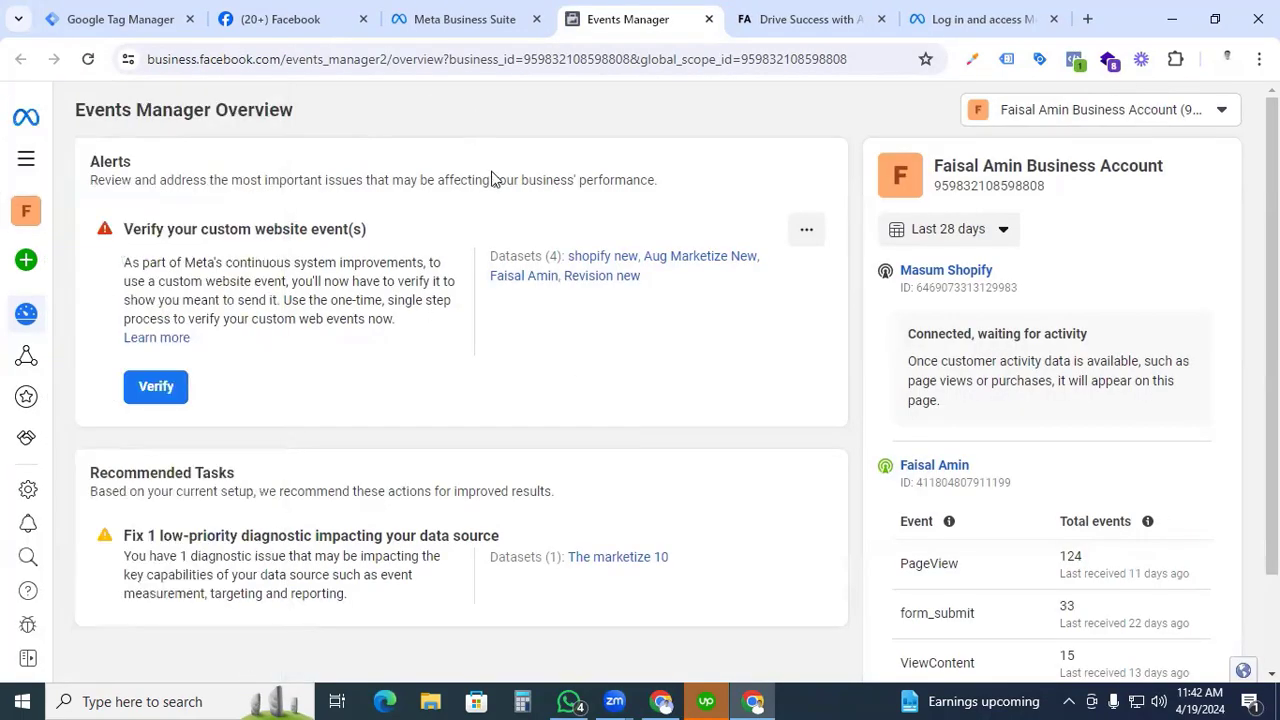
Start connecting a new data source of type Web.
mouse_move(26, 263)
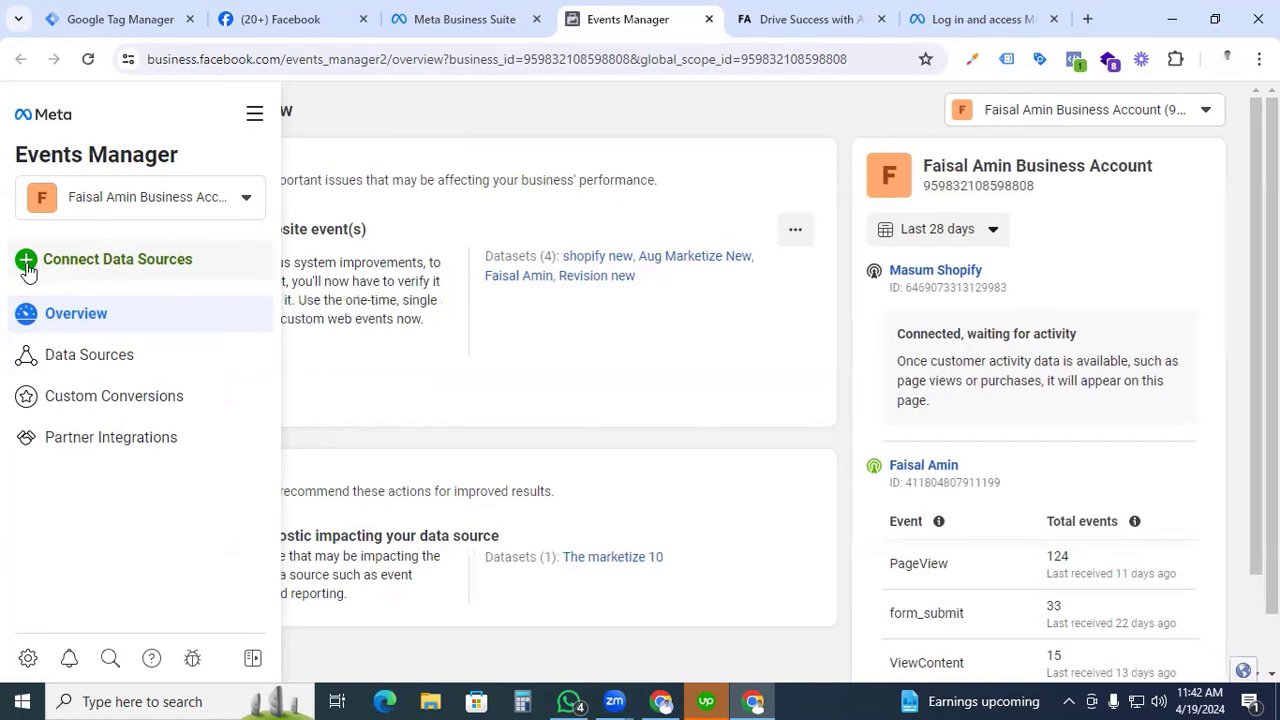
left_click(26, 266)
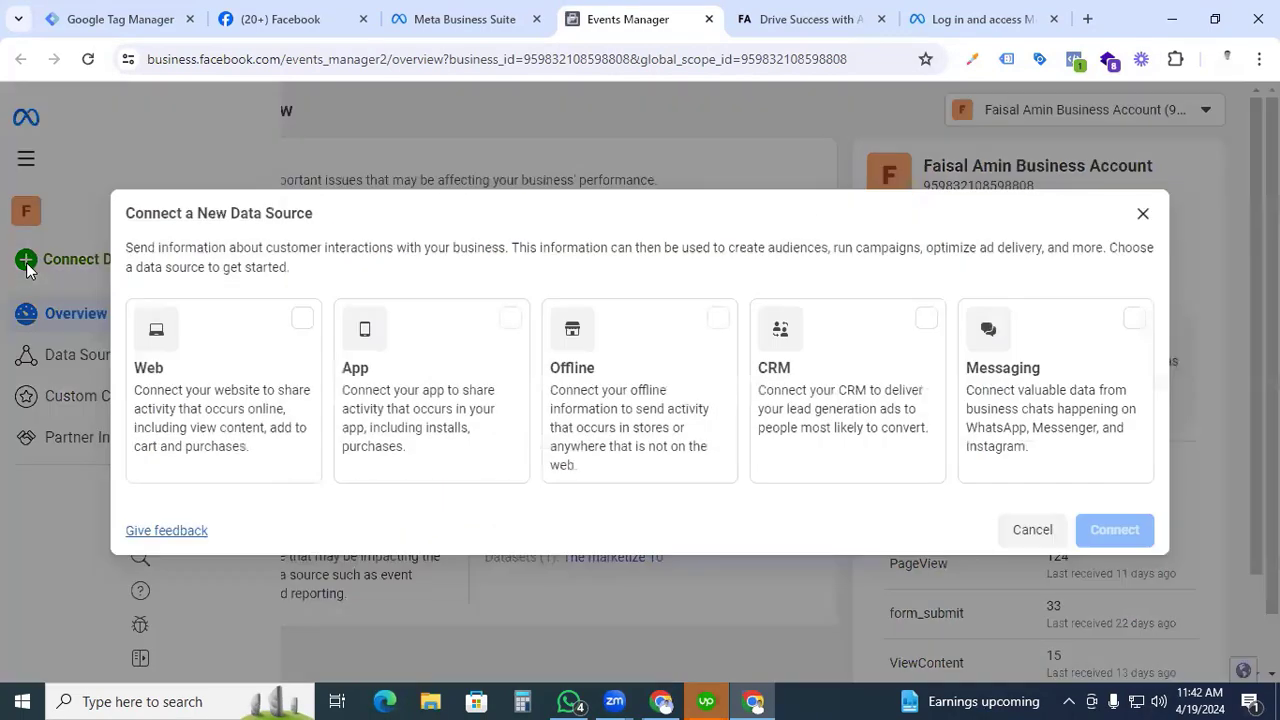
left_click(301, 328)
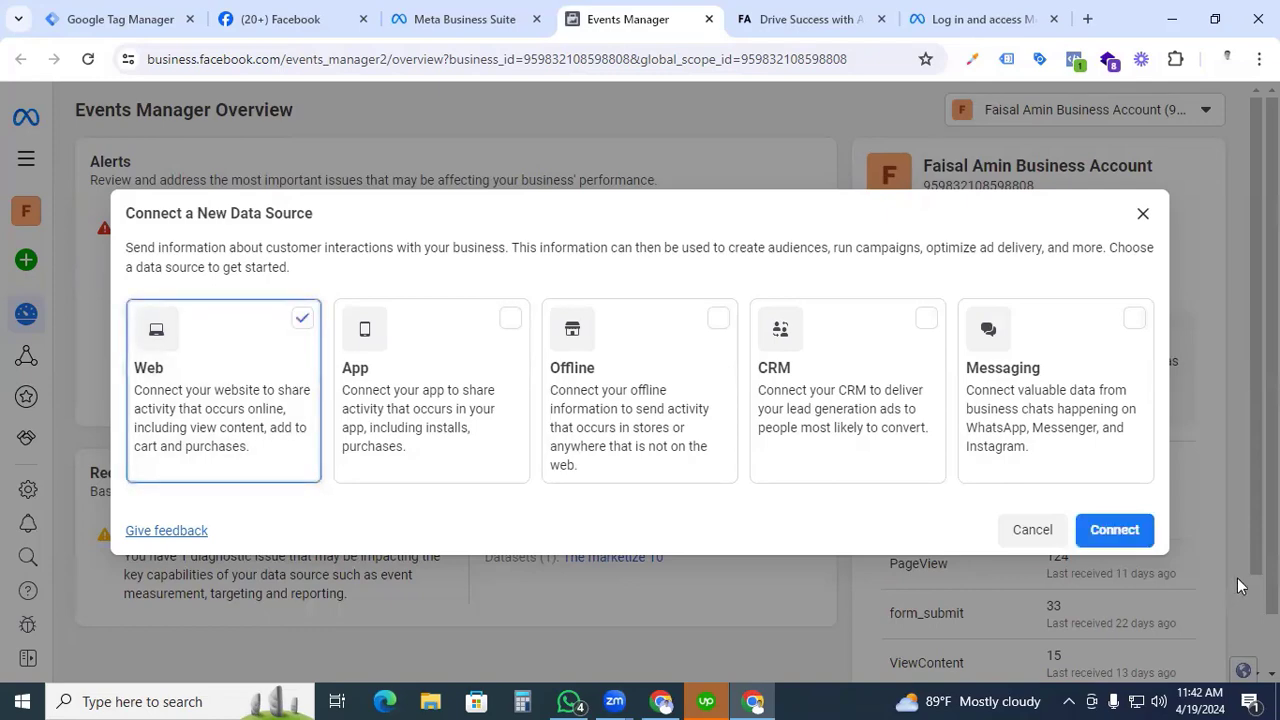
left_click(1115, 531)
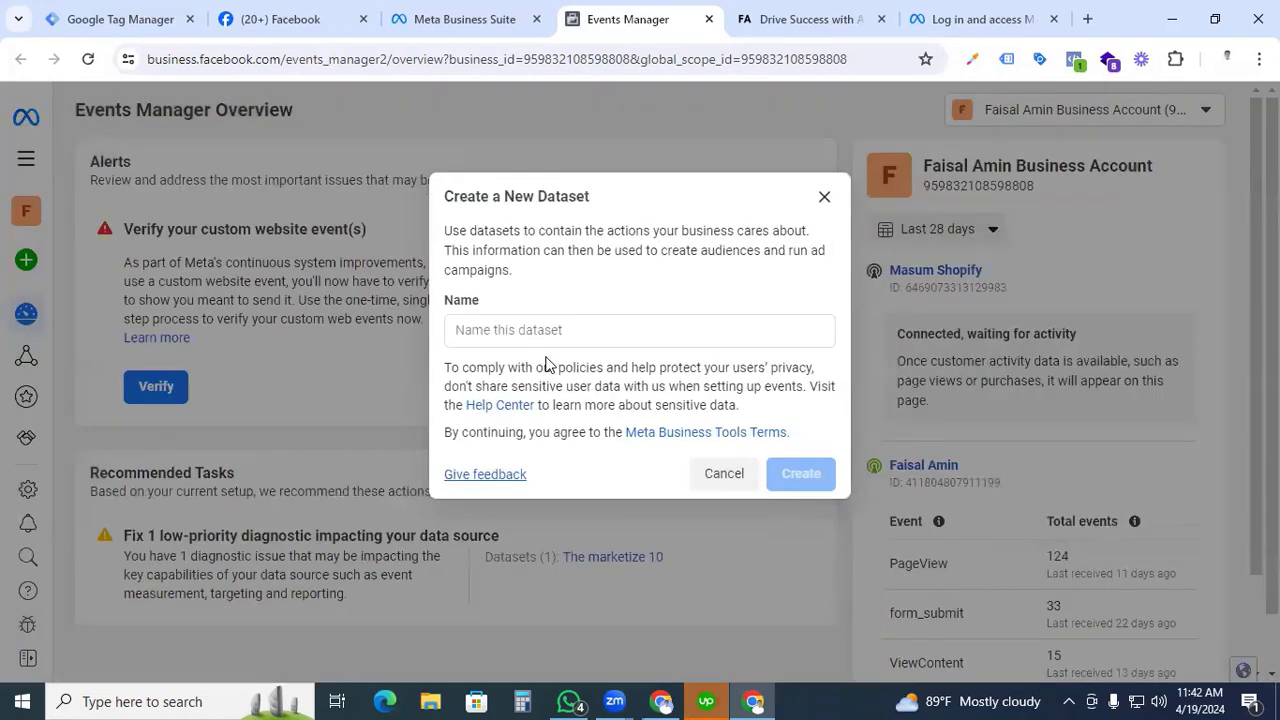
Name the new dataset with the website owner's full name and create it.
left_click(530, 332)
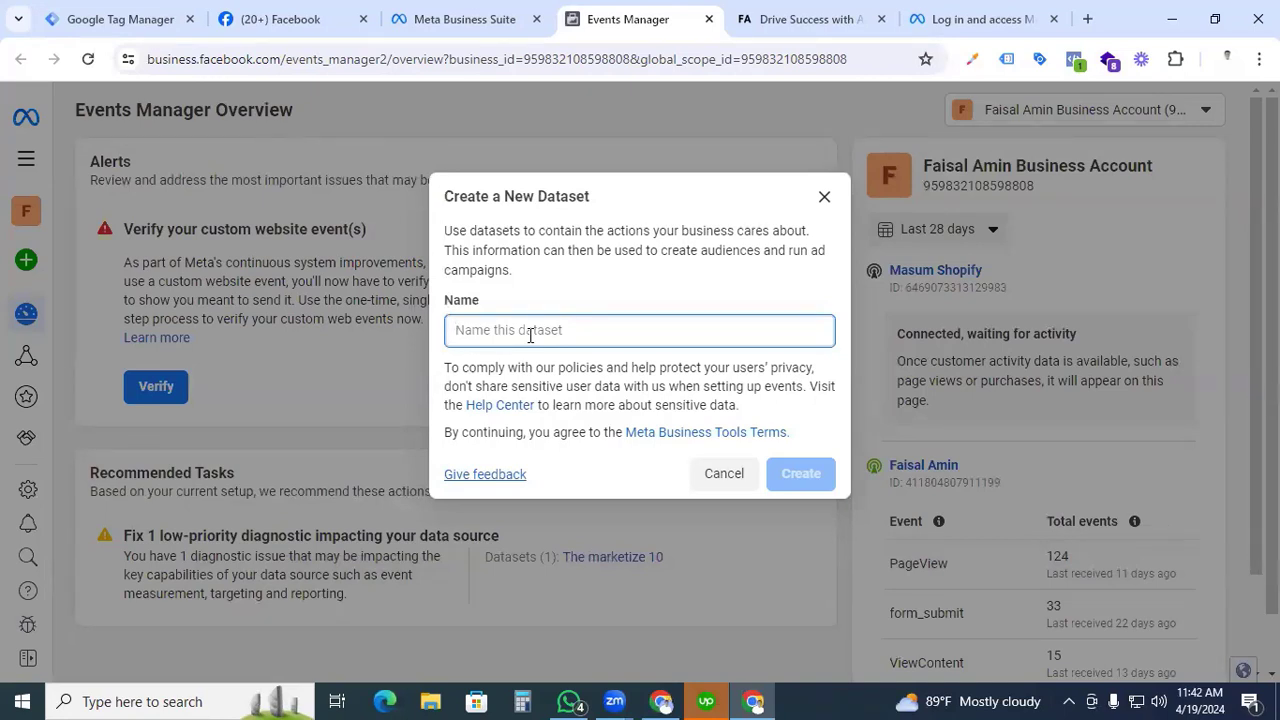
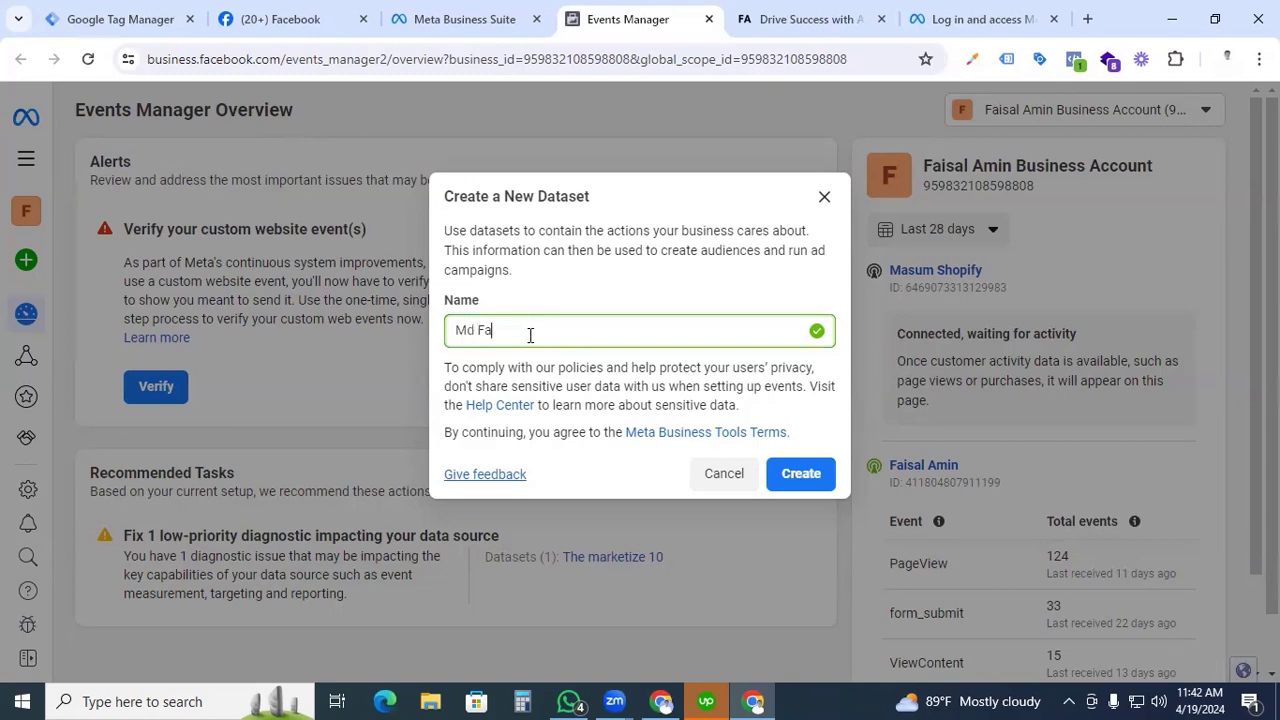
left_click(798, 480)
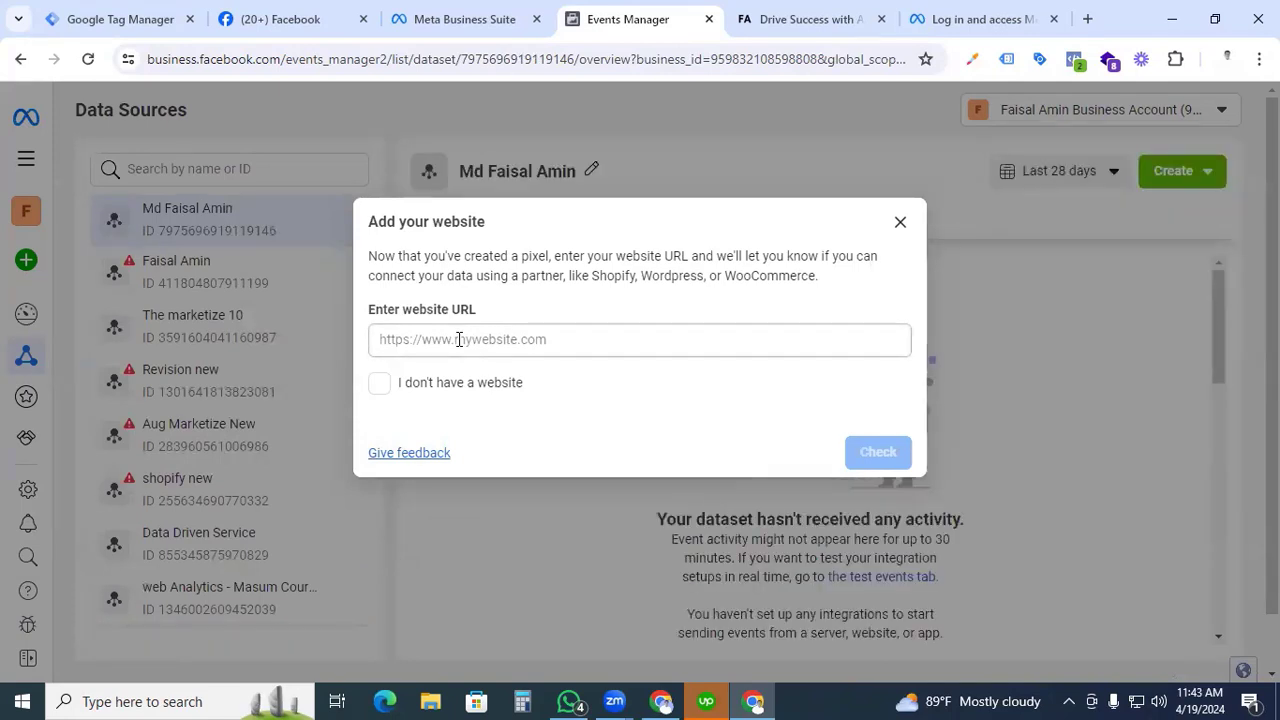
Enter the https address of the owner's tracking subdomain as the website URL, check it and continue.
left_click(459, 340)
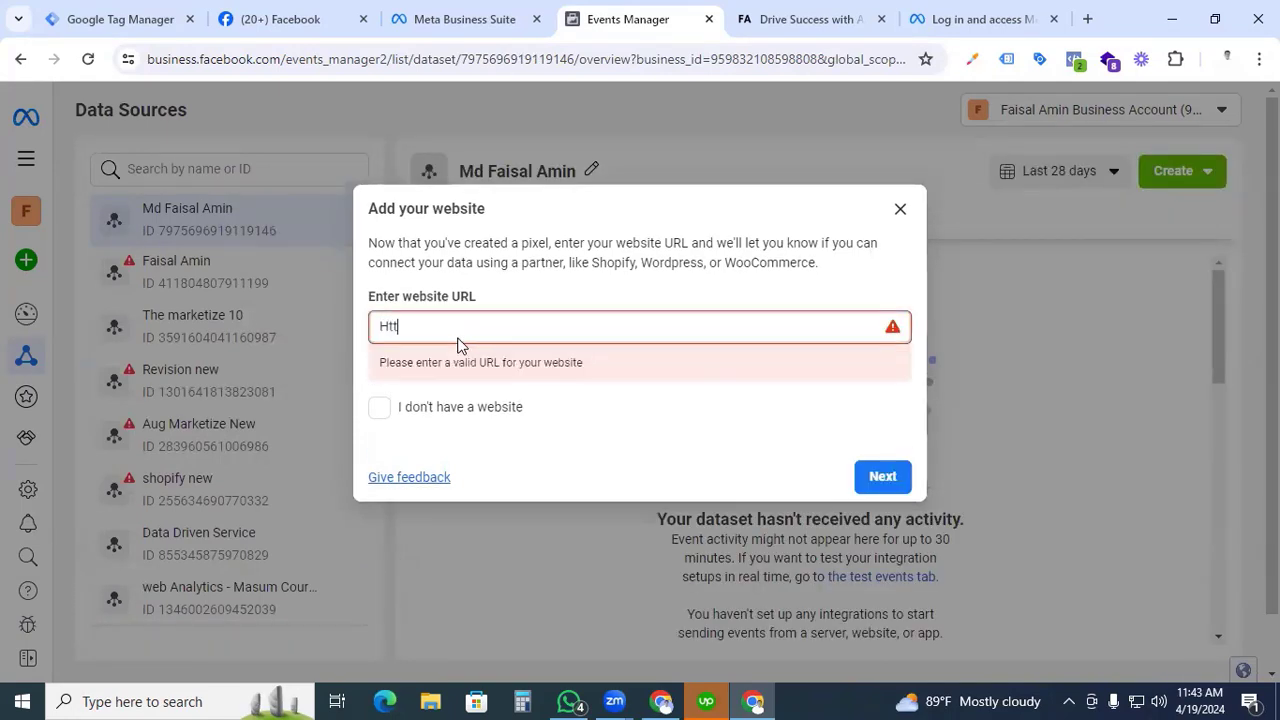
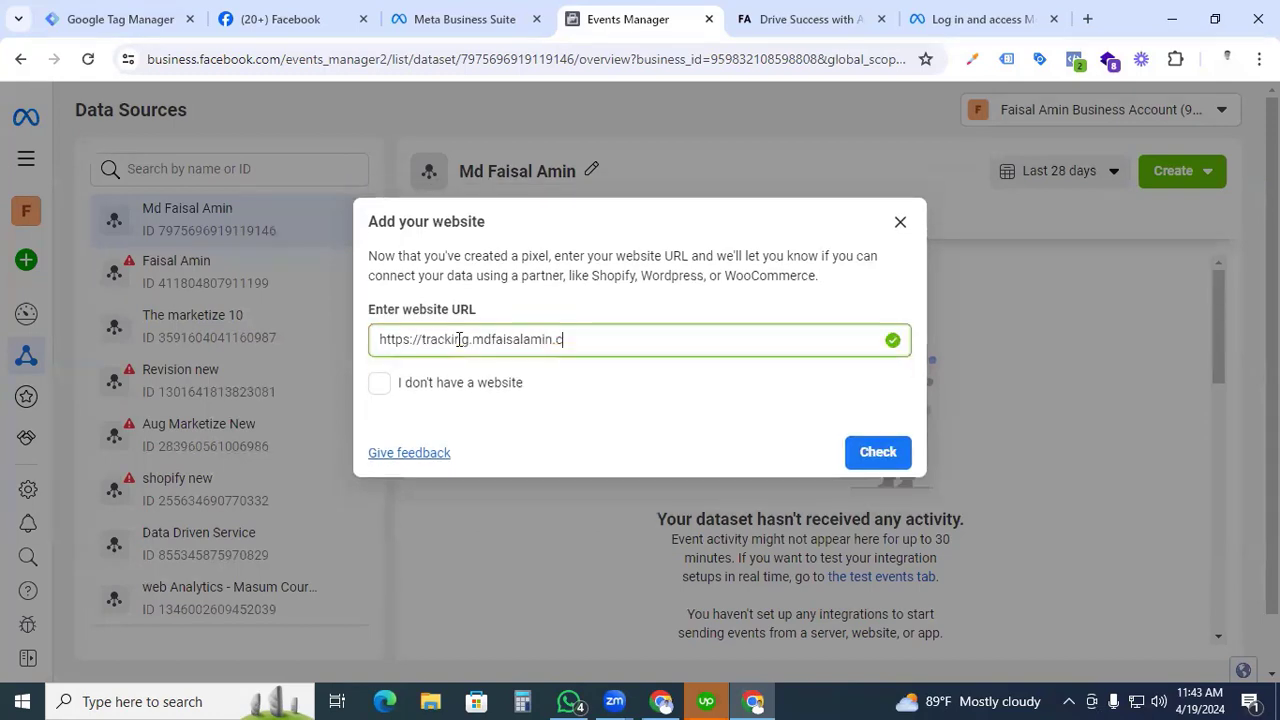
left_click(877, 463)
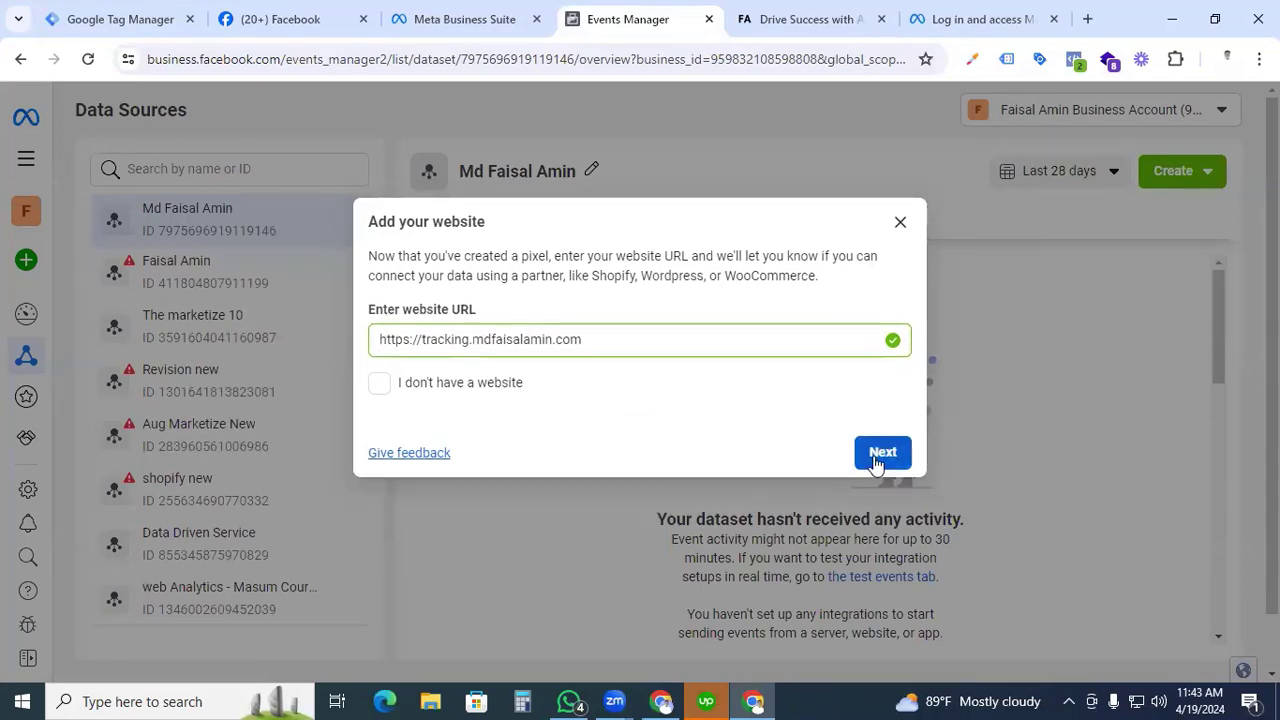
left_click(880, 455)
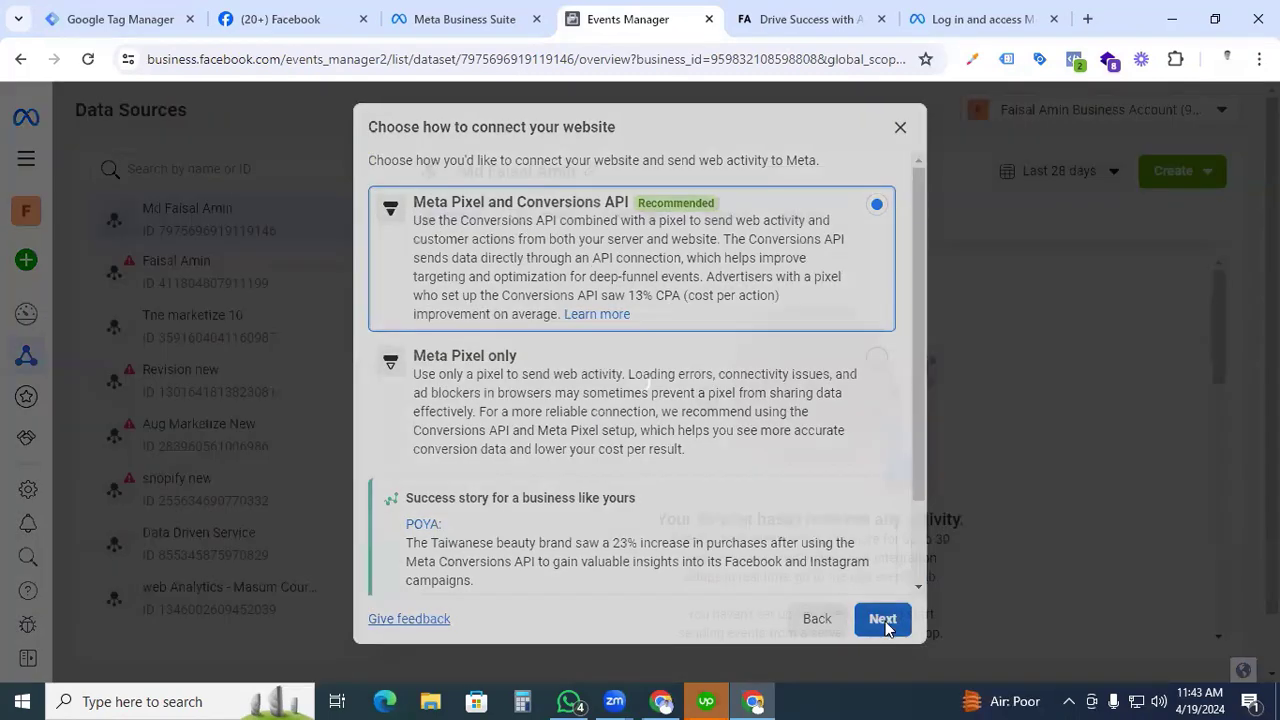
Connect the website with Meta Pixel and Conversions API using manual setup, and continue past the implementation overview.
left_click(885, 621)
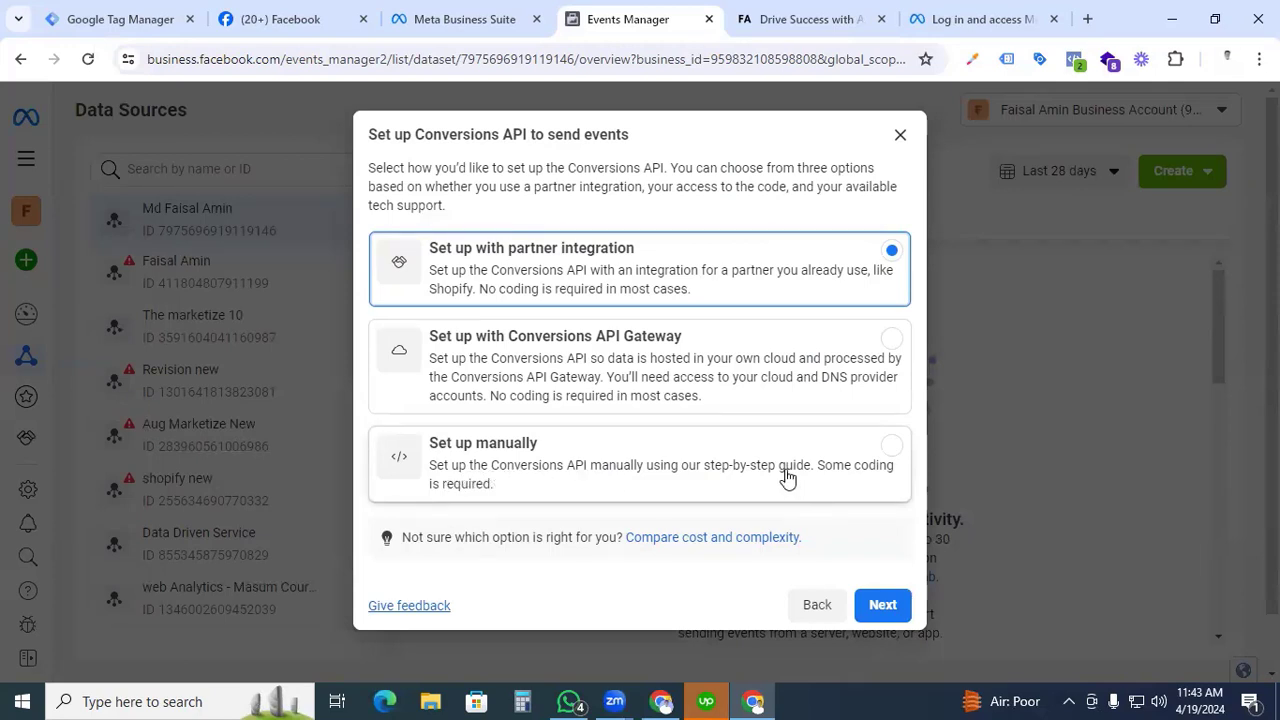
left_click(787, 475)
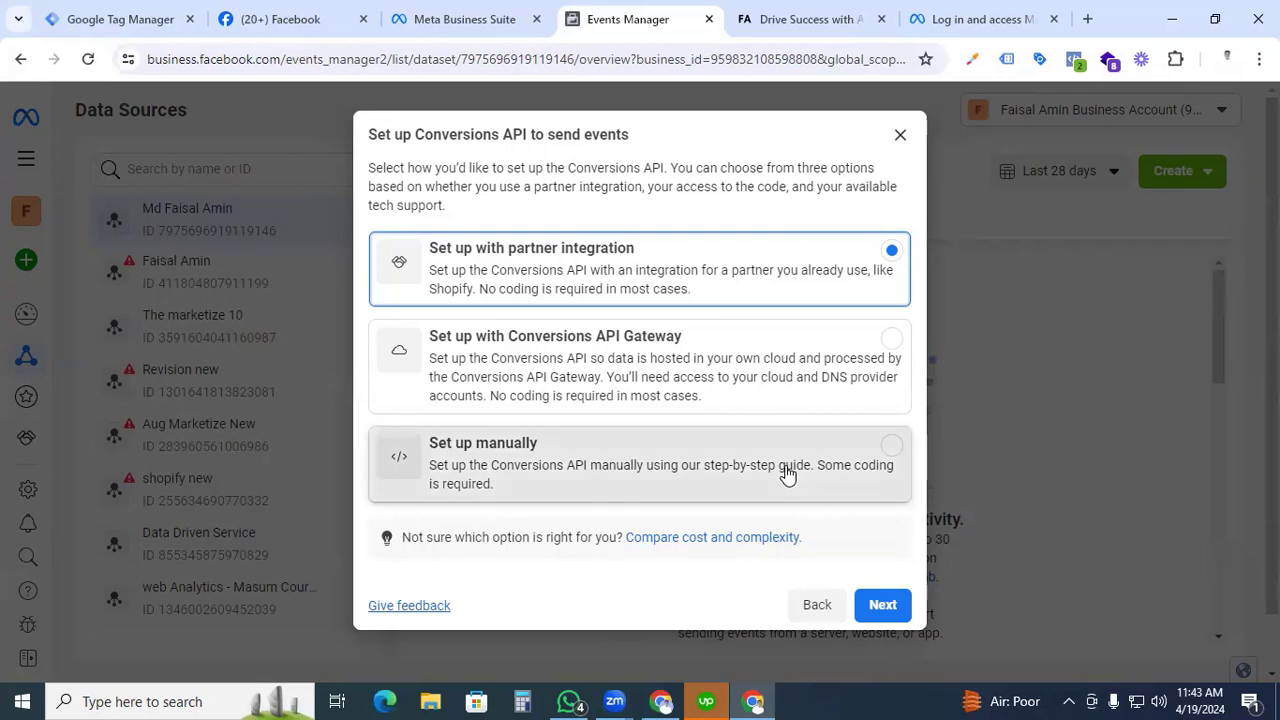
left_click(881, 606)
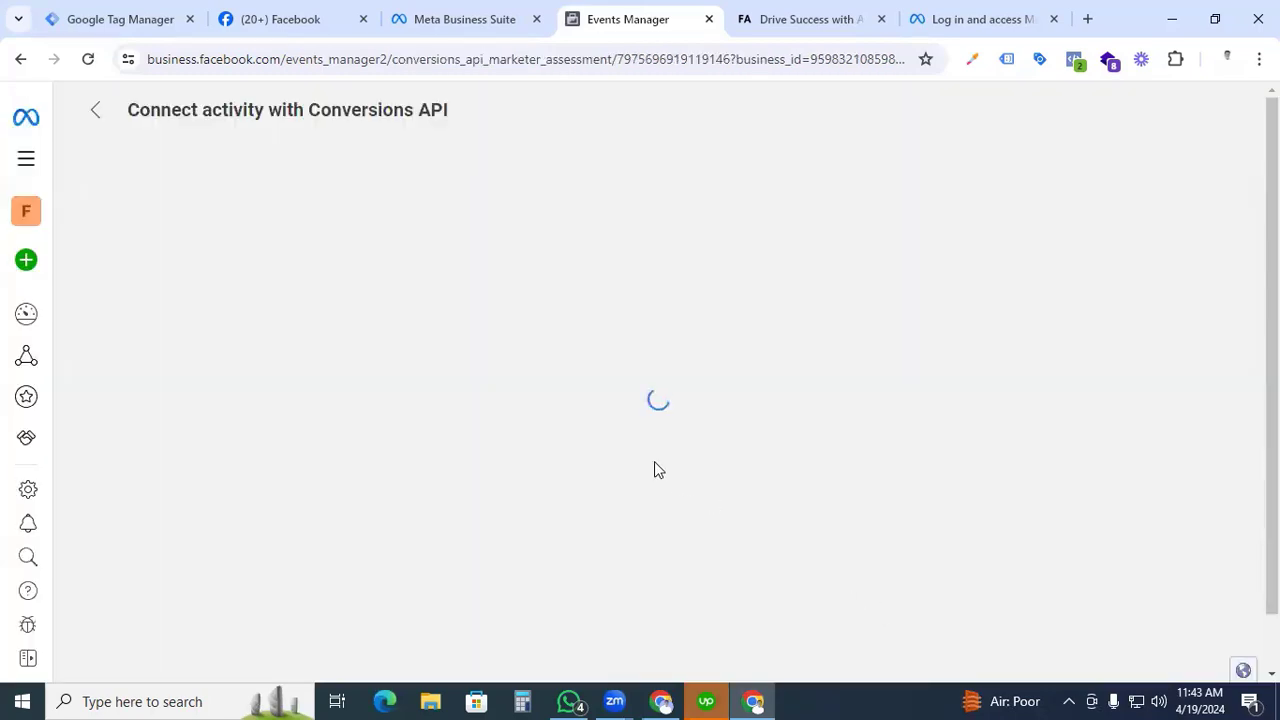
scroll(714, 485, "down", 2)
scroll(714, 483, "up", 2)
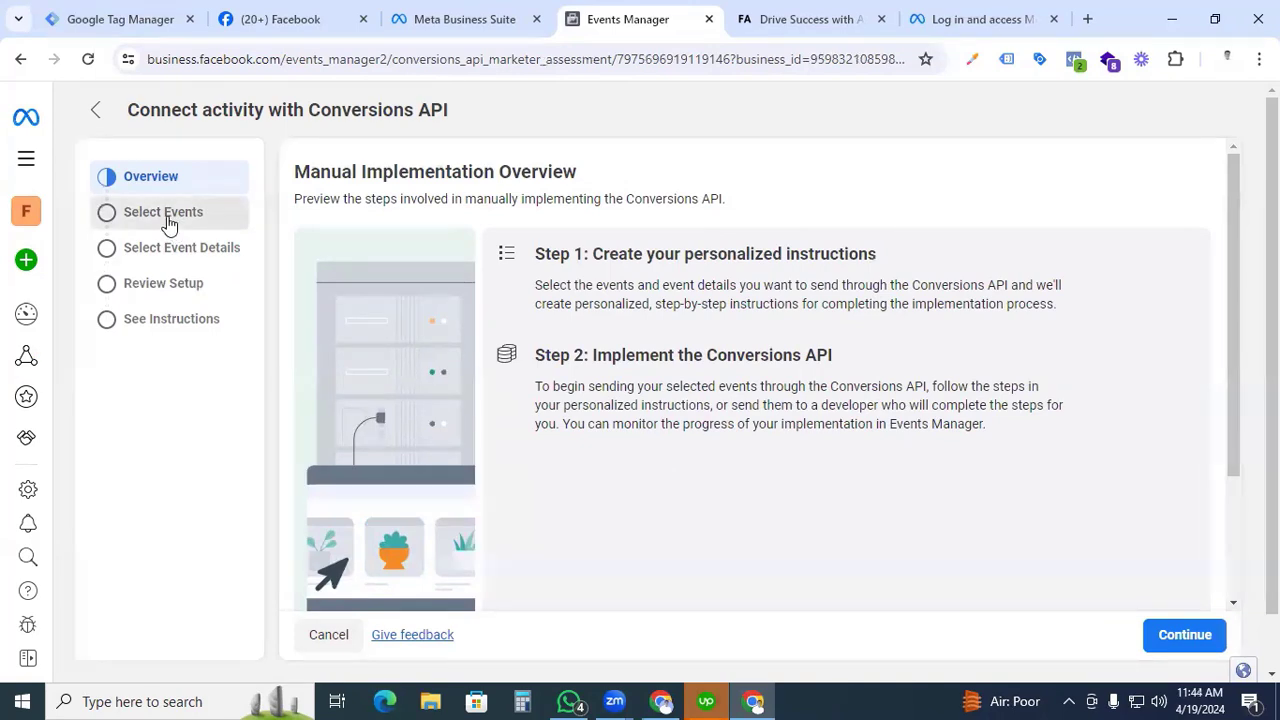
left_click(1168, 634)
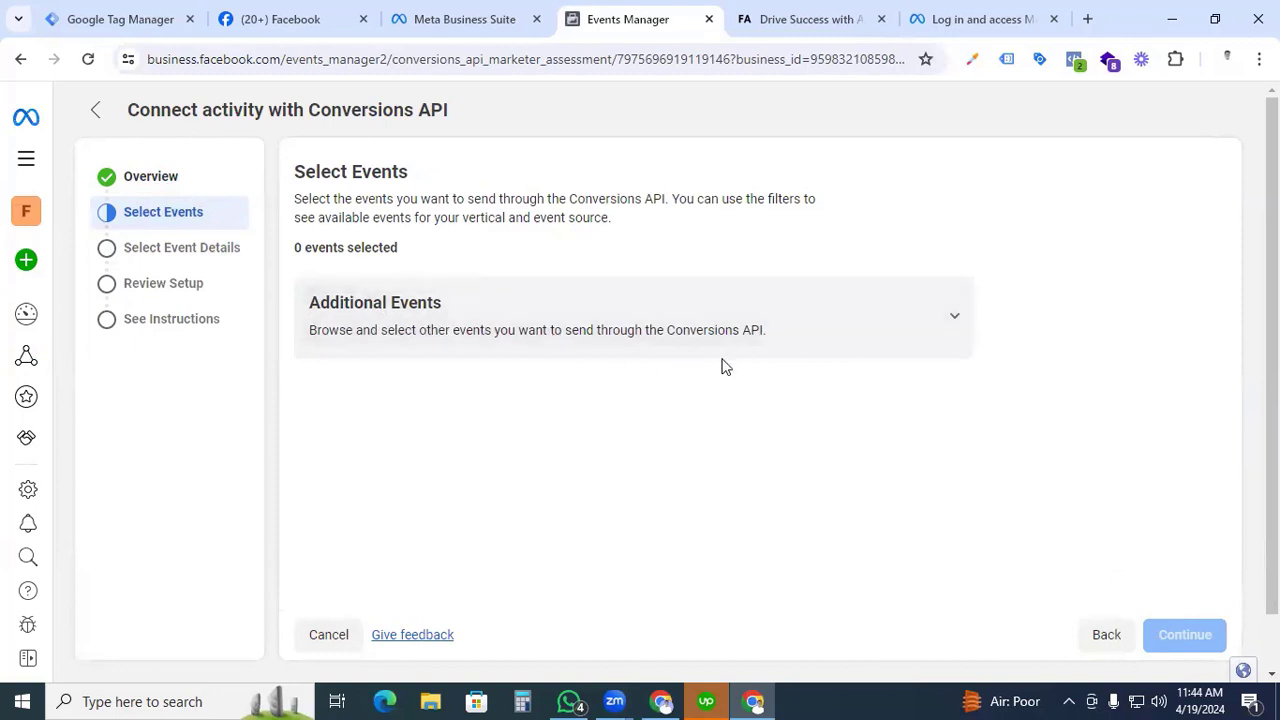
Expand the additional events and select View Content, Customize Product, Search, Contact and Submit Application.
left_click(956, 320)
scroll(560, 380, "down", 1)
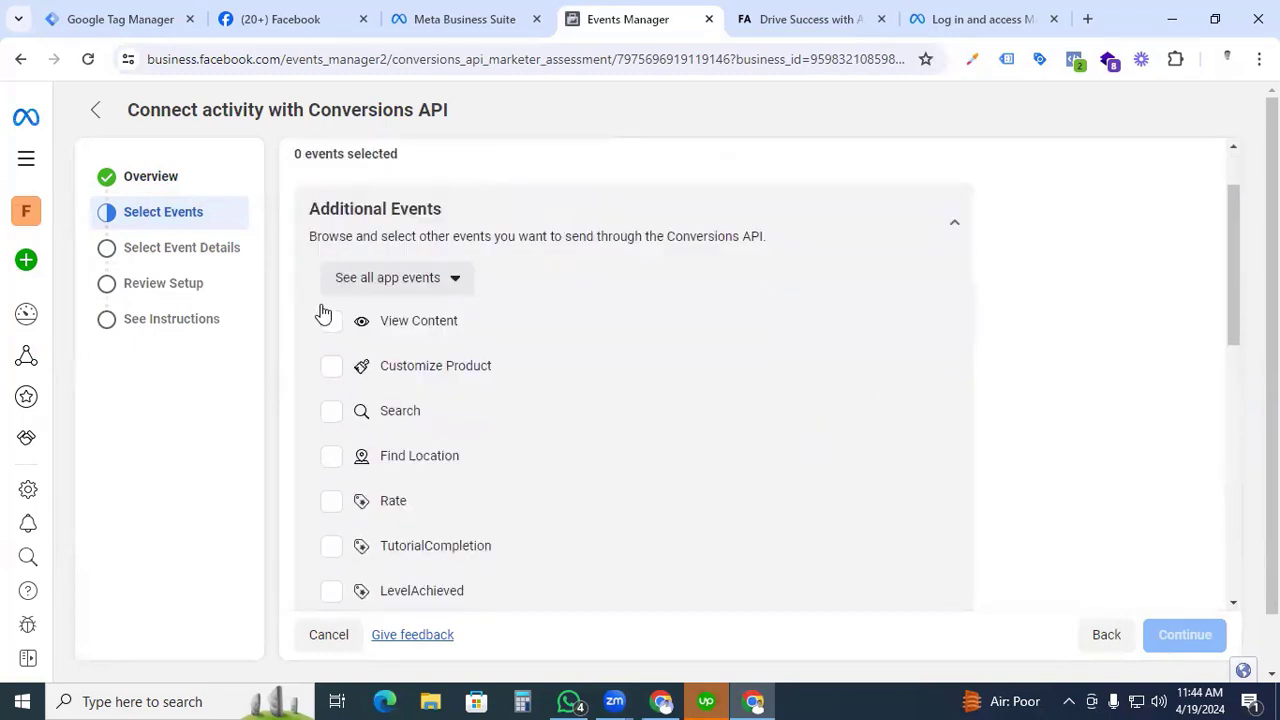
left_click(332, 322)
left_click(331, 366)
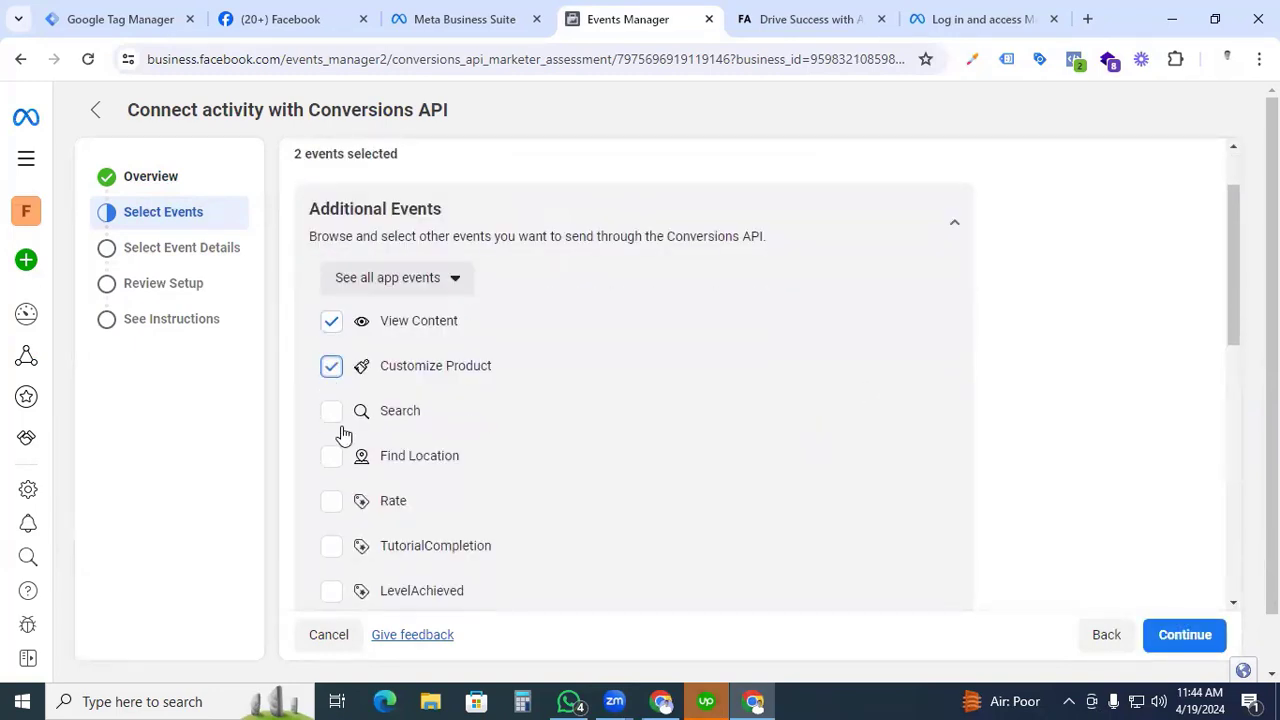
left_click(331, 412)
scroll(412, 486, "down", 2)
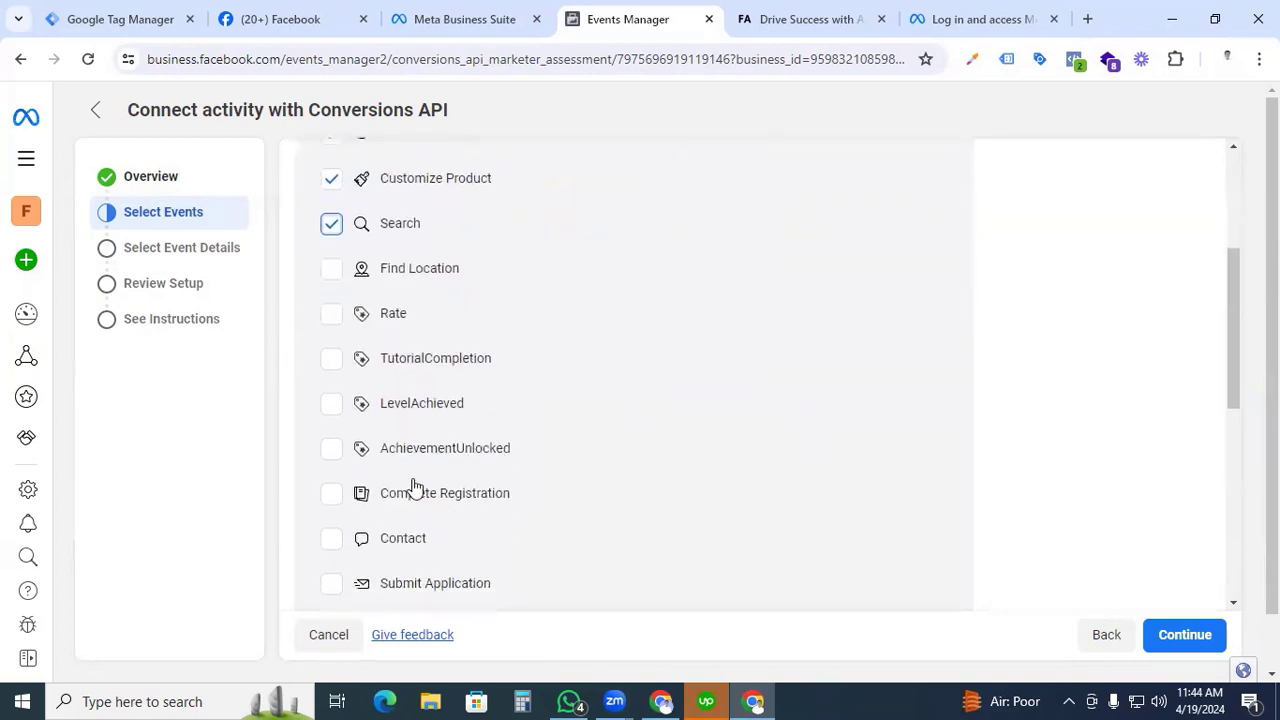
left_click(331, 538)
left_click(331, 583)
Add Purchase, Add to Cart, Initiate Checkout, Add to Wishlist, Add Payment Info and Schedule to the selected events.
scroll(331, 583, "down", 3)
left_click(331, 482)
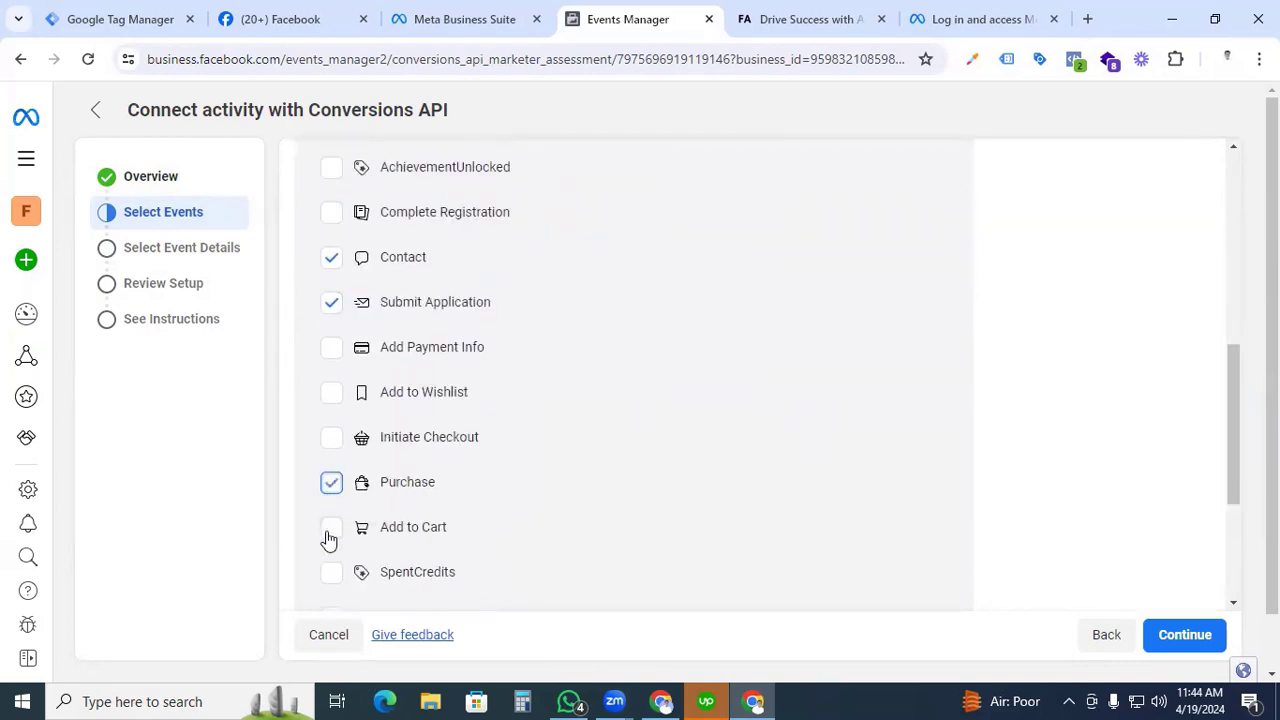
left_click(329, 536)
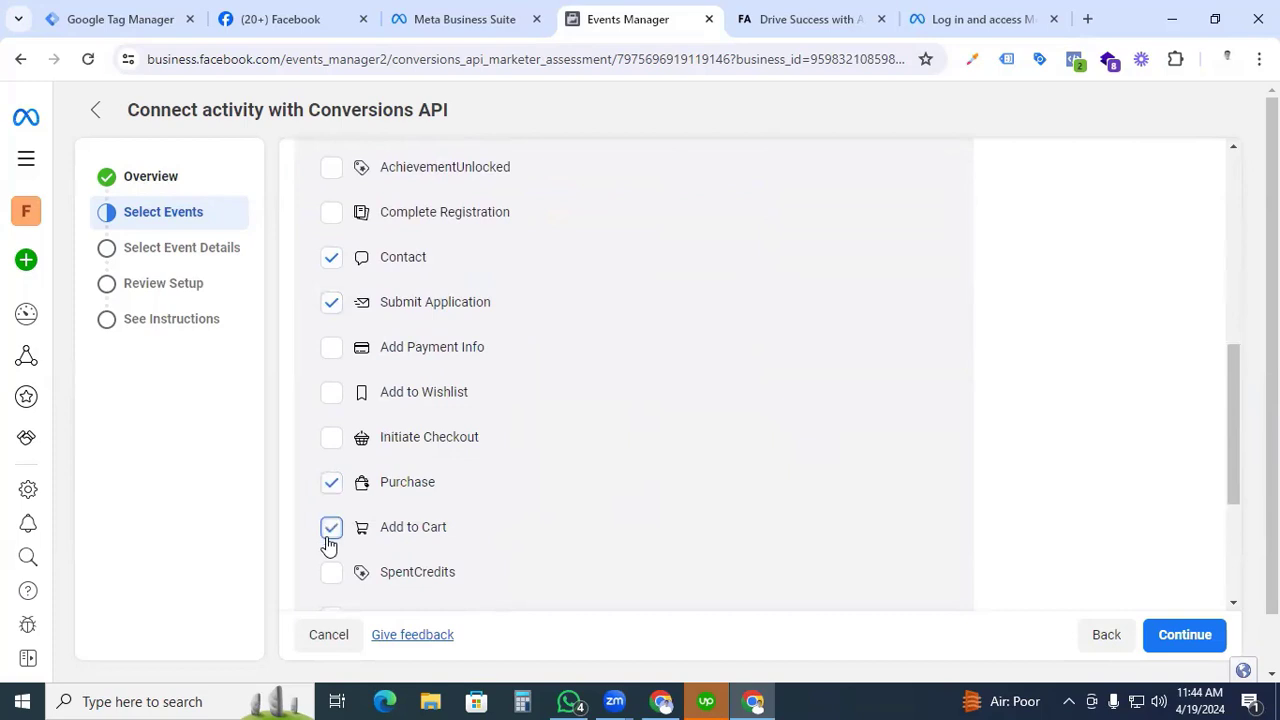
left_click(329, 440)
left_click(330, 396)
scroll(377, 497, "down", 3)
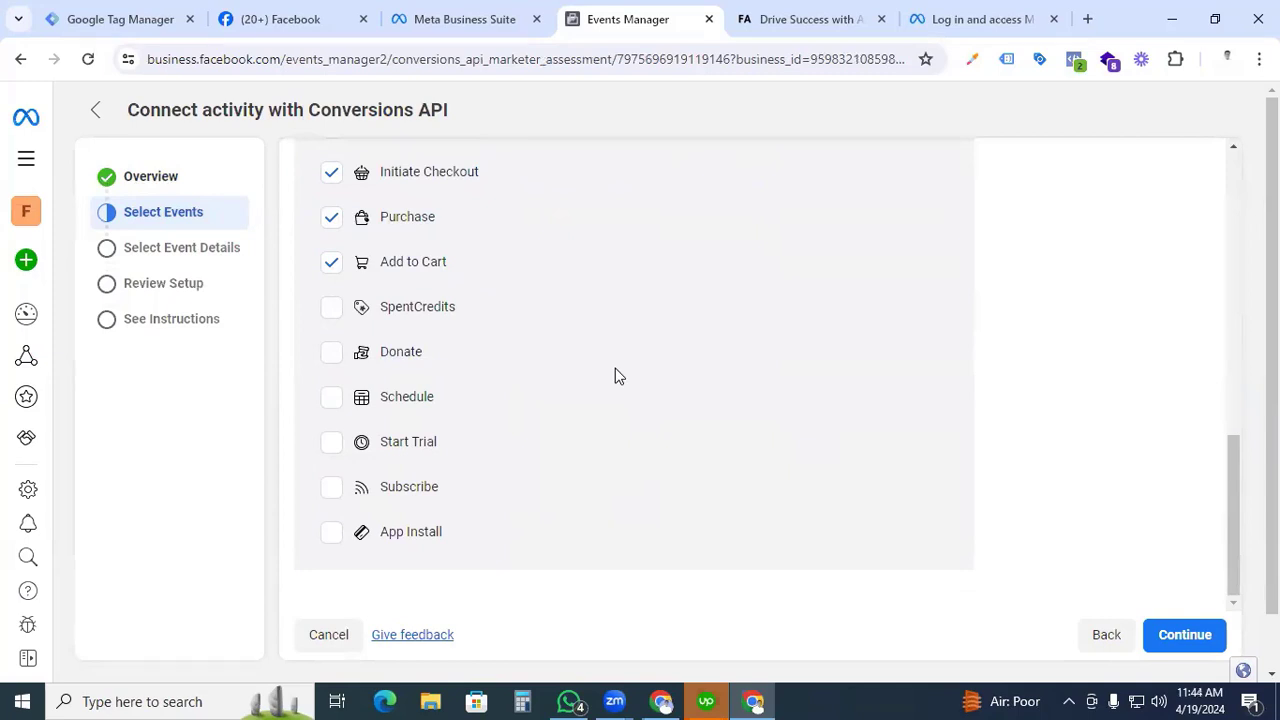
left_click(333, 398)
scroll(543, 486, "up", 5)
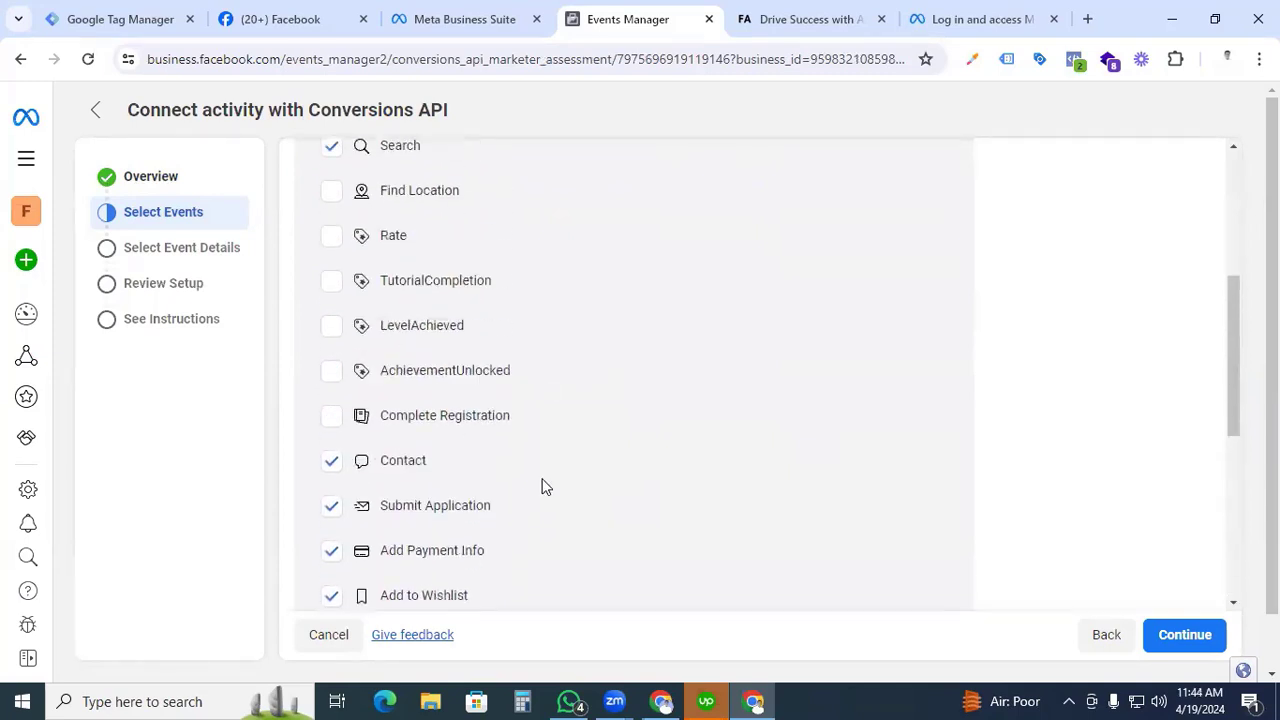
Check the selection of additional events and continue to the event details stage.
scroll(543, 486, "up", 2)
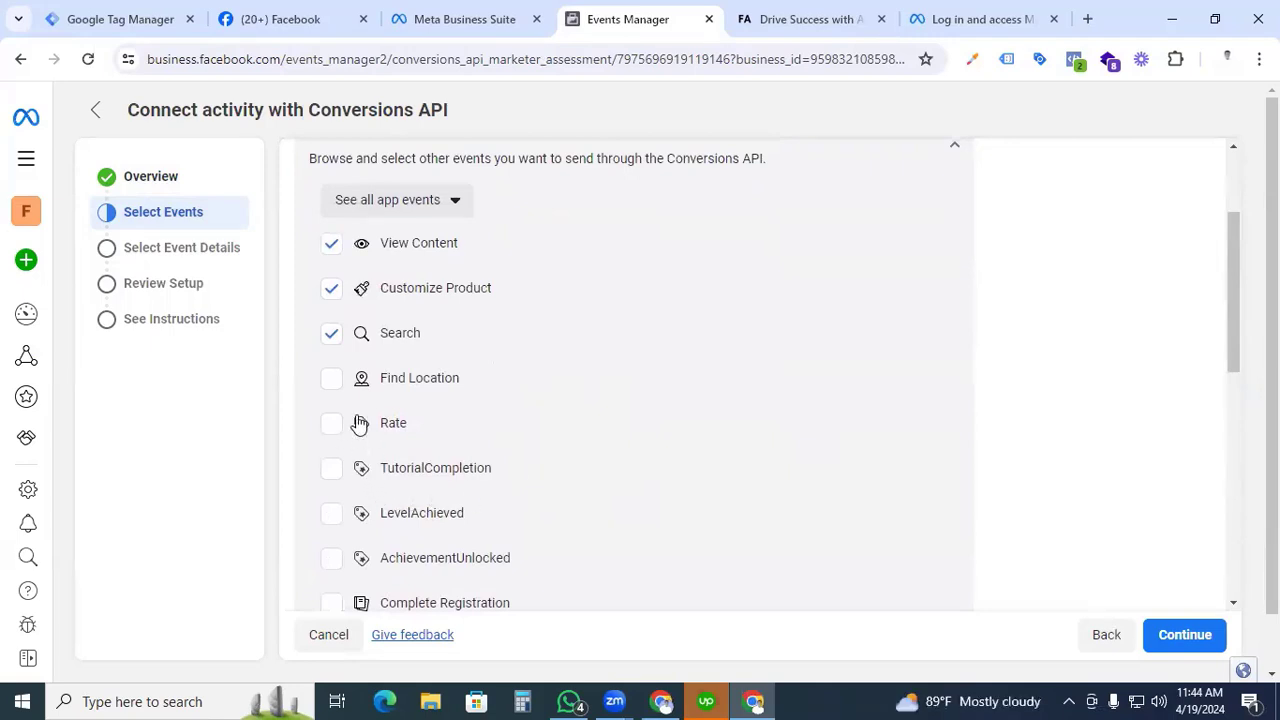
scroll(357, 403, "up", 2)
scroll(611, 417, "down", 8)
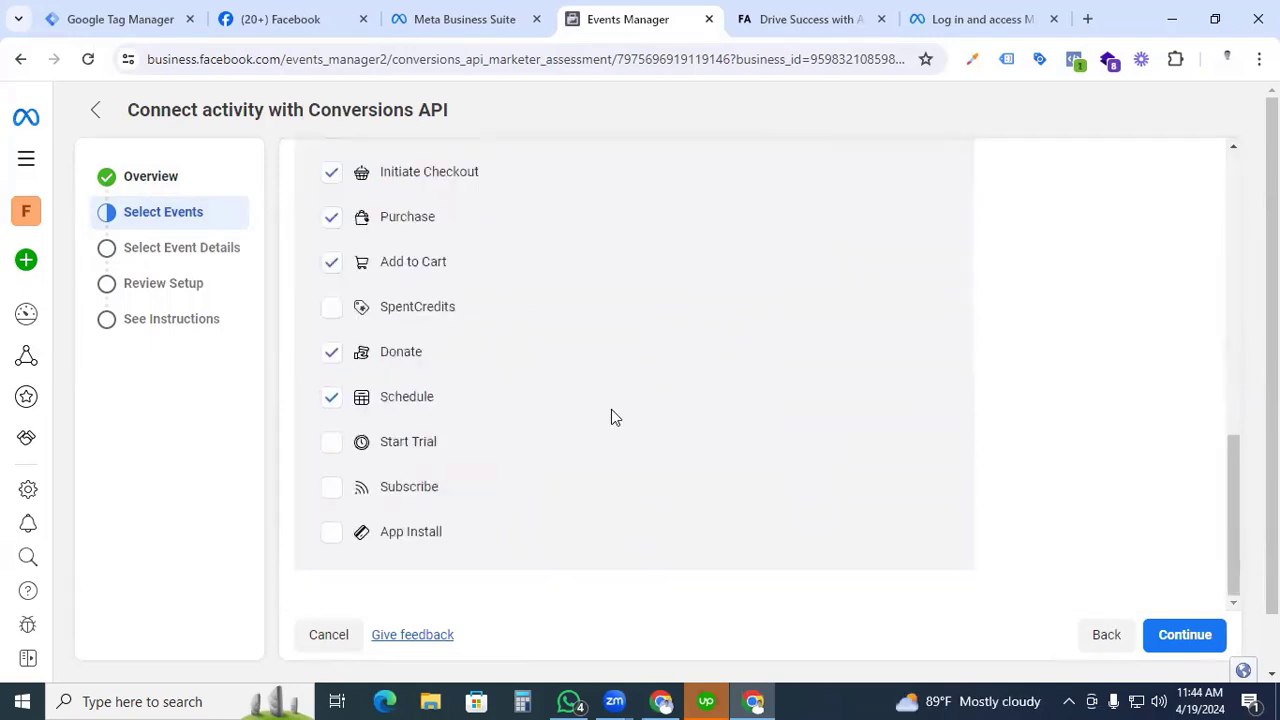
left_click(1188, 638)
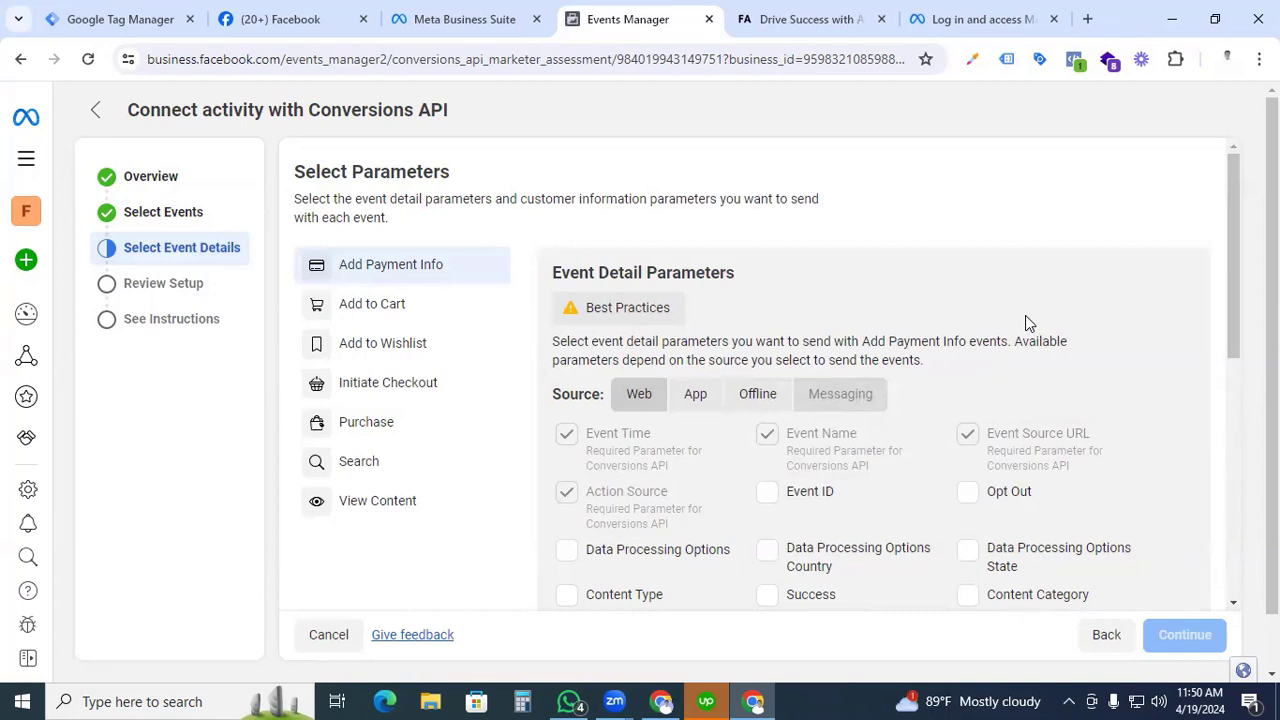
For Add Payment Info, select the Currency, Payment Info Available, Contents, Order ID, Content Name, Status, Value, Content IDs, Description and Event ID parameters.
scroll(1025, 316, "down", 1)
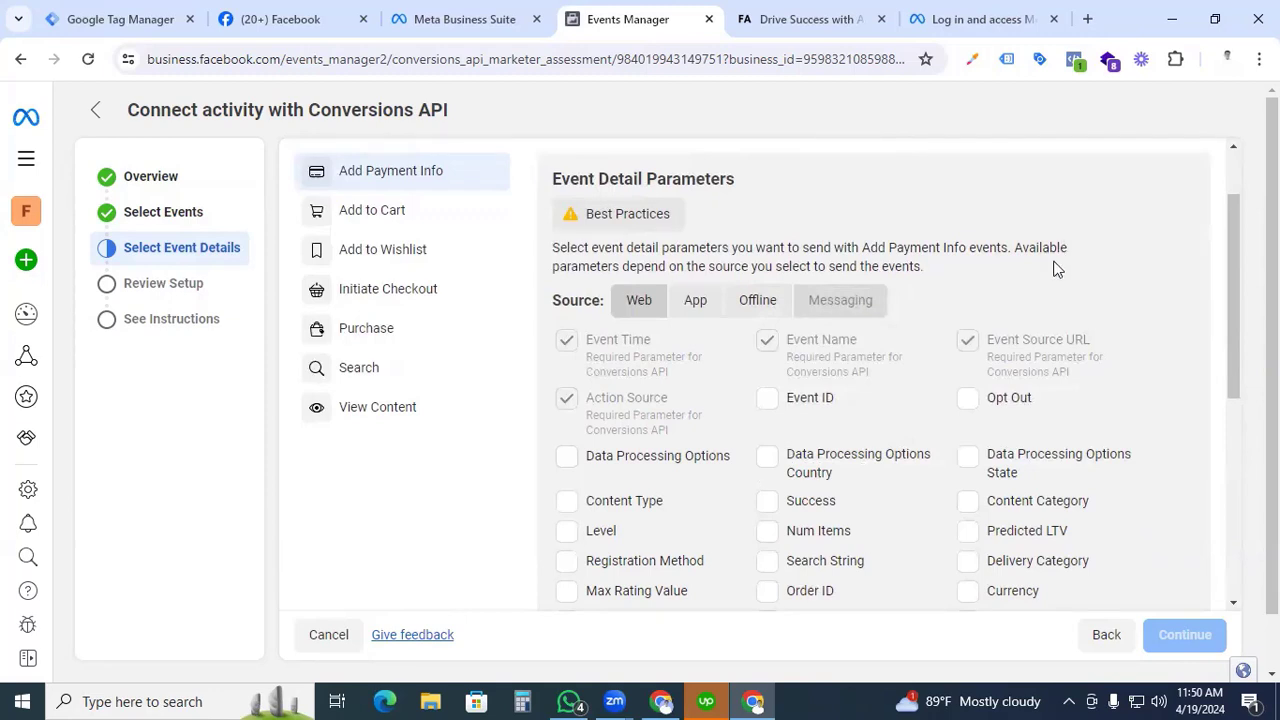
scroll(1043, 300, "down", 1)
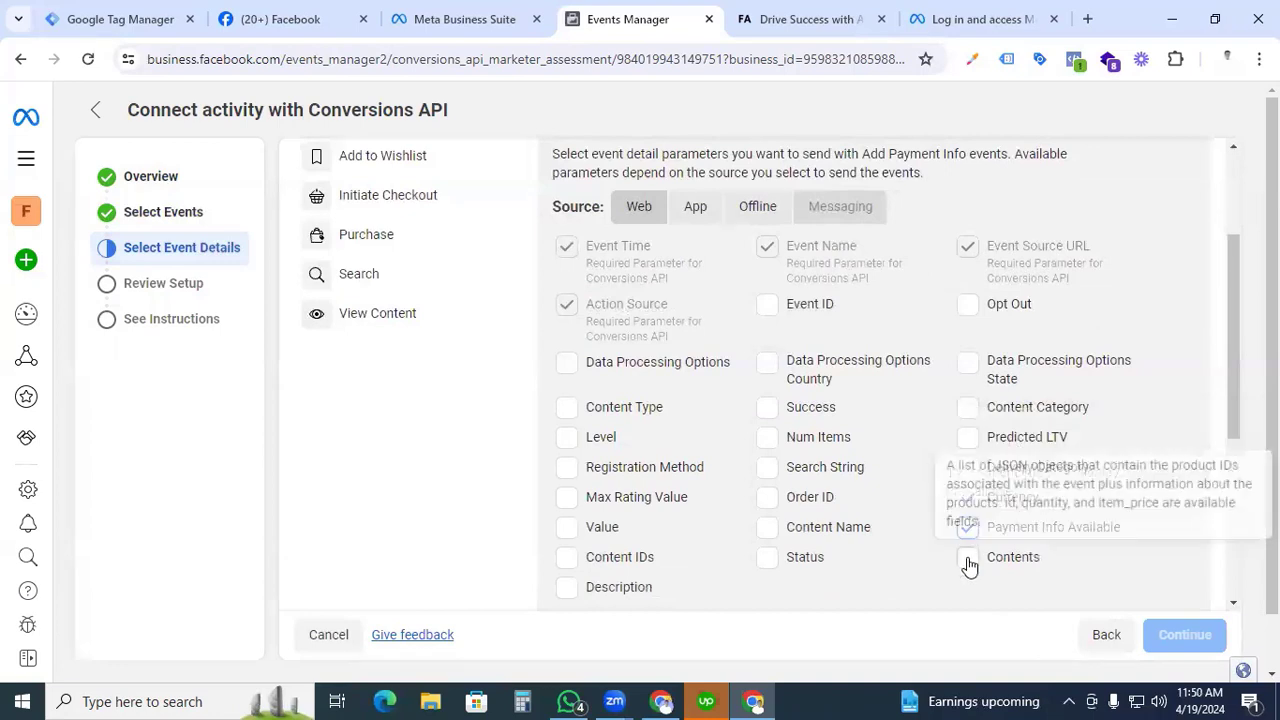
left_click(968, 559)
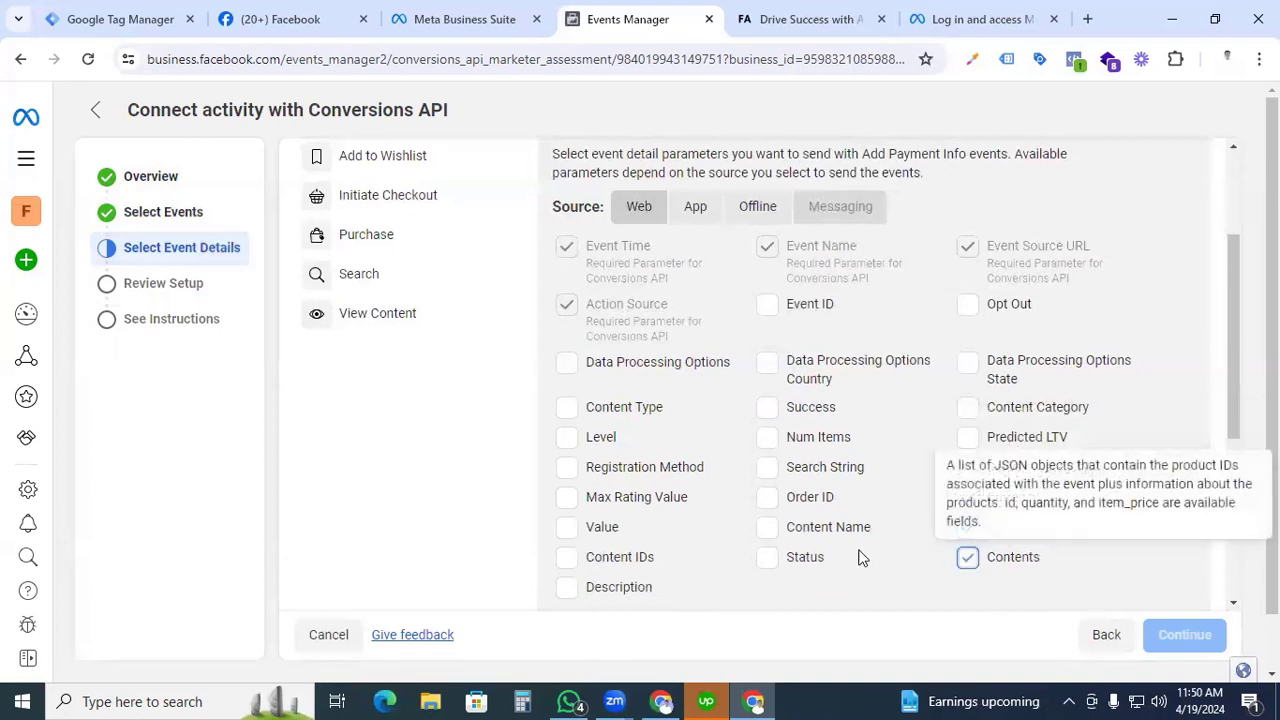
left_click(767, 501)
left_click(769, 530)
left_click(767, 560)
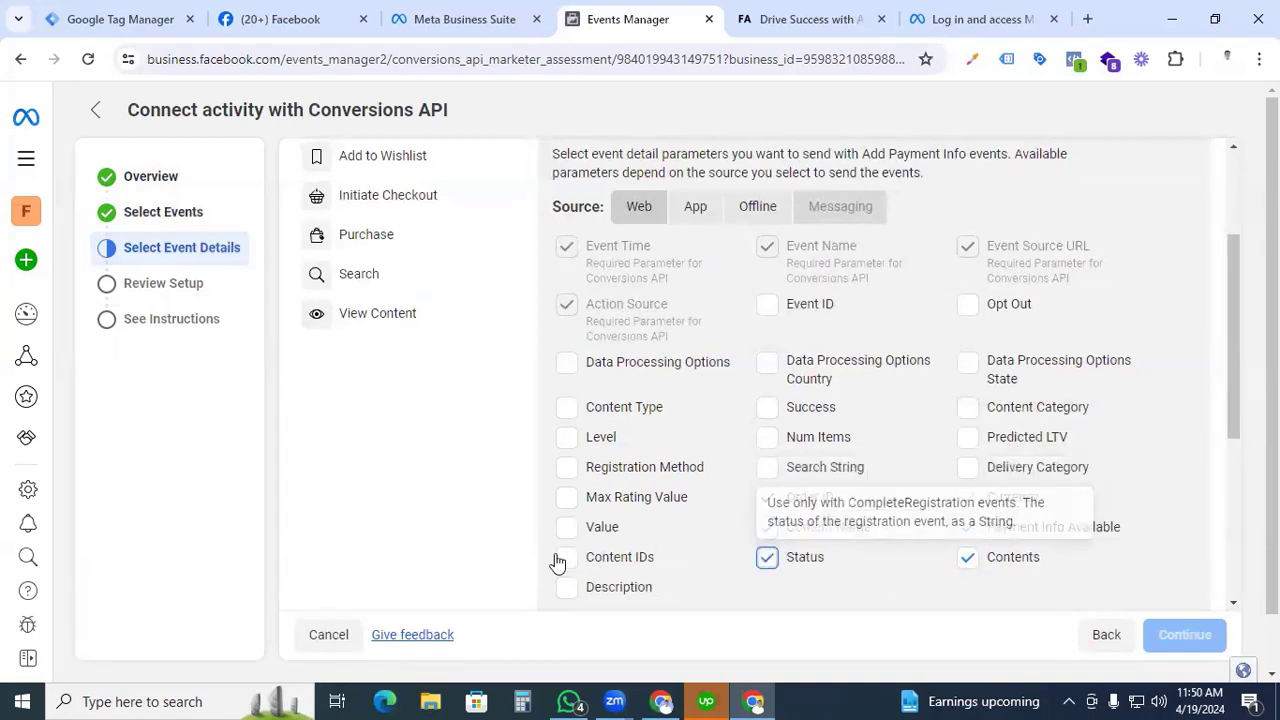
left_click(567, 560)
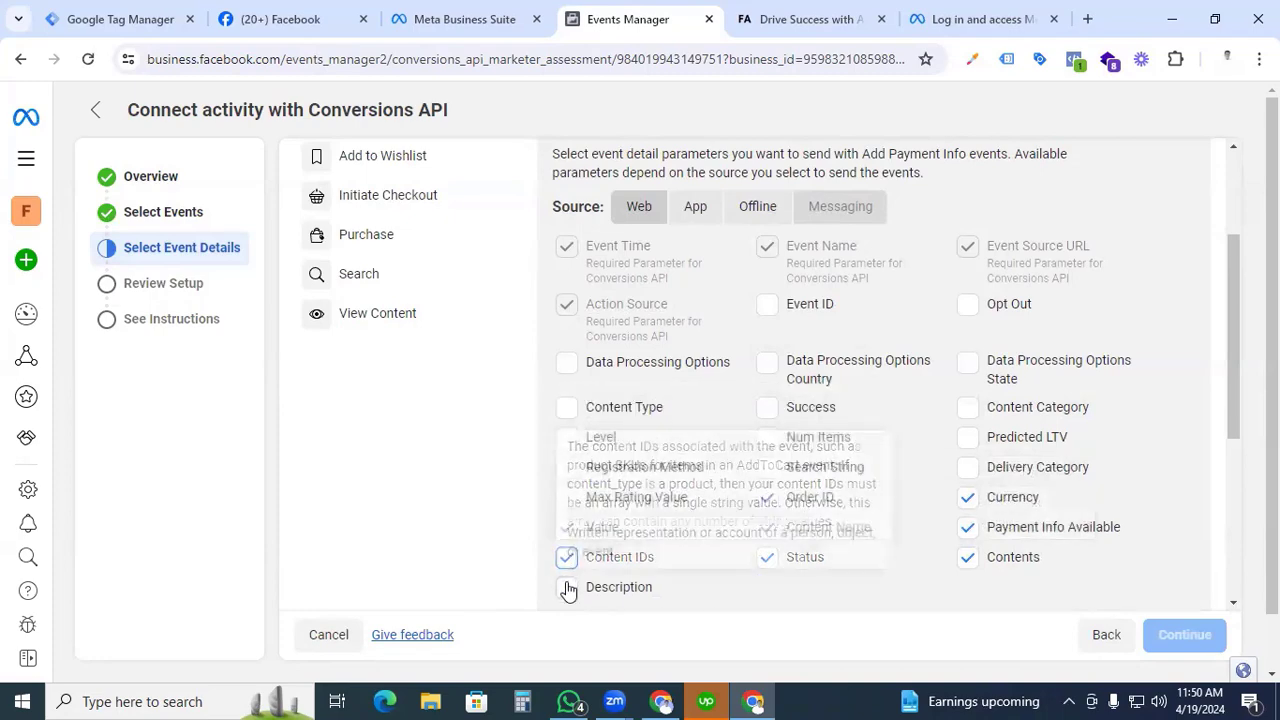
left_click(567, 589)
left_click(767, 308)
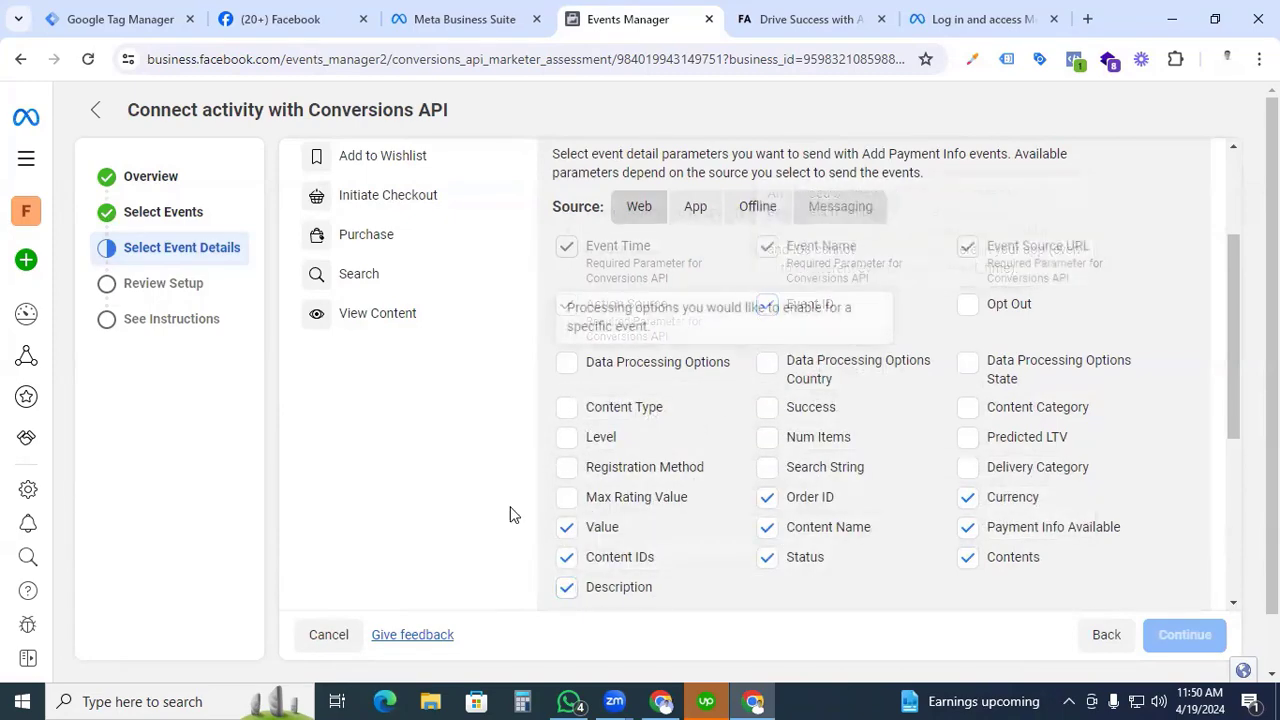
For Add to Cart, select the Content IDs, Contents, Order ID, Currency, Content Type, Content Category and Value parameters.
scroll(580, 451, "up", 2)
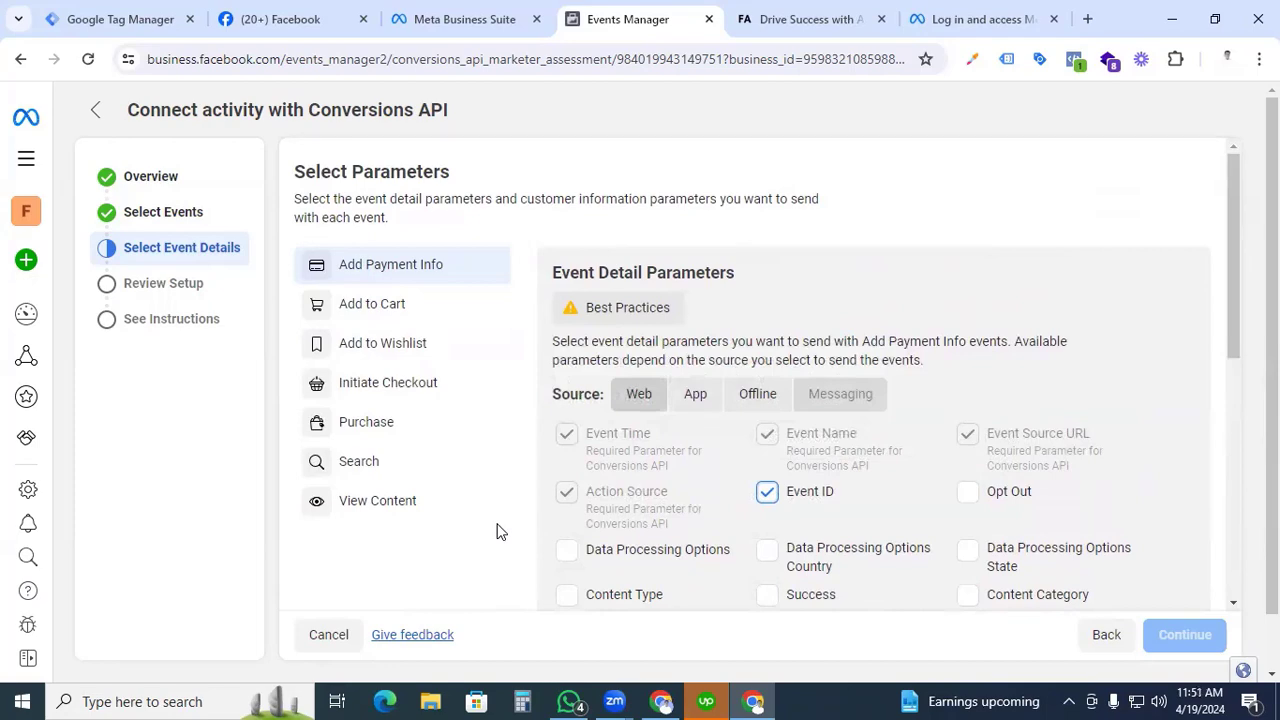
left_click(381, 306)
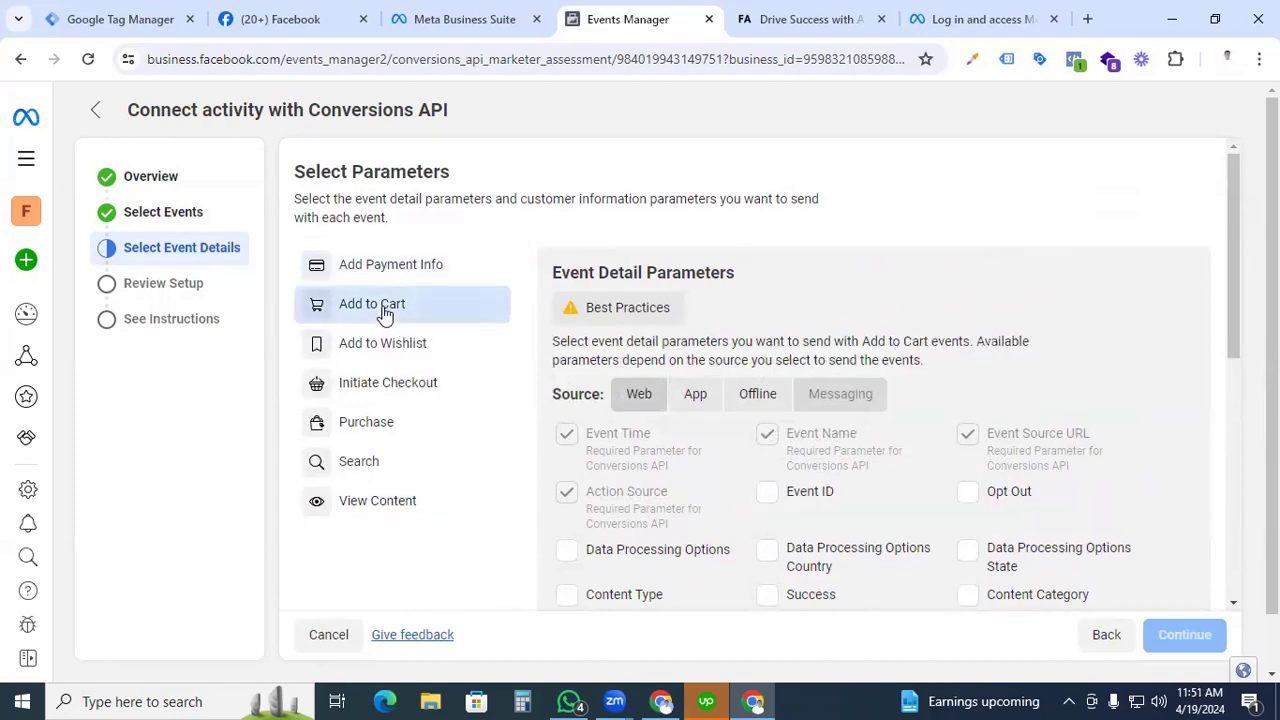
scroll(822, 470, "down", 2)
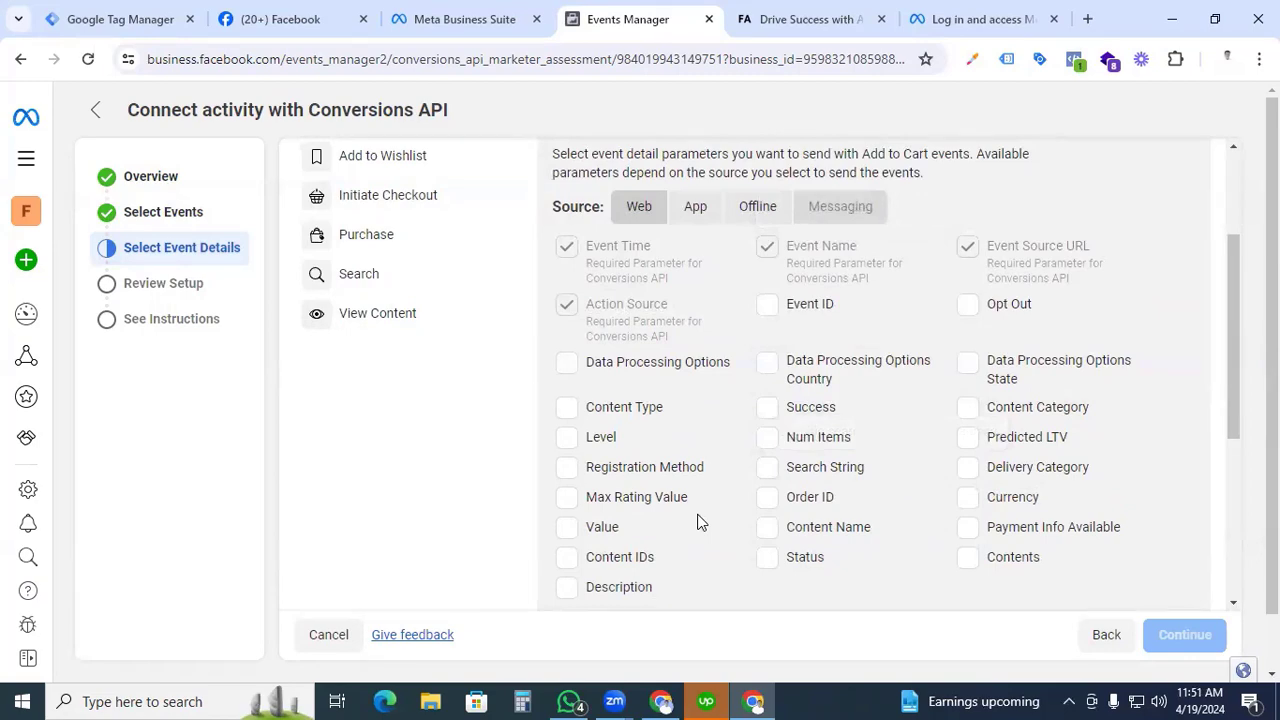
scroll(697, 520, "down", 1)
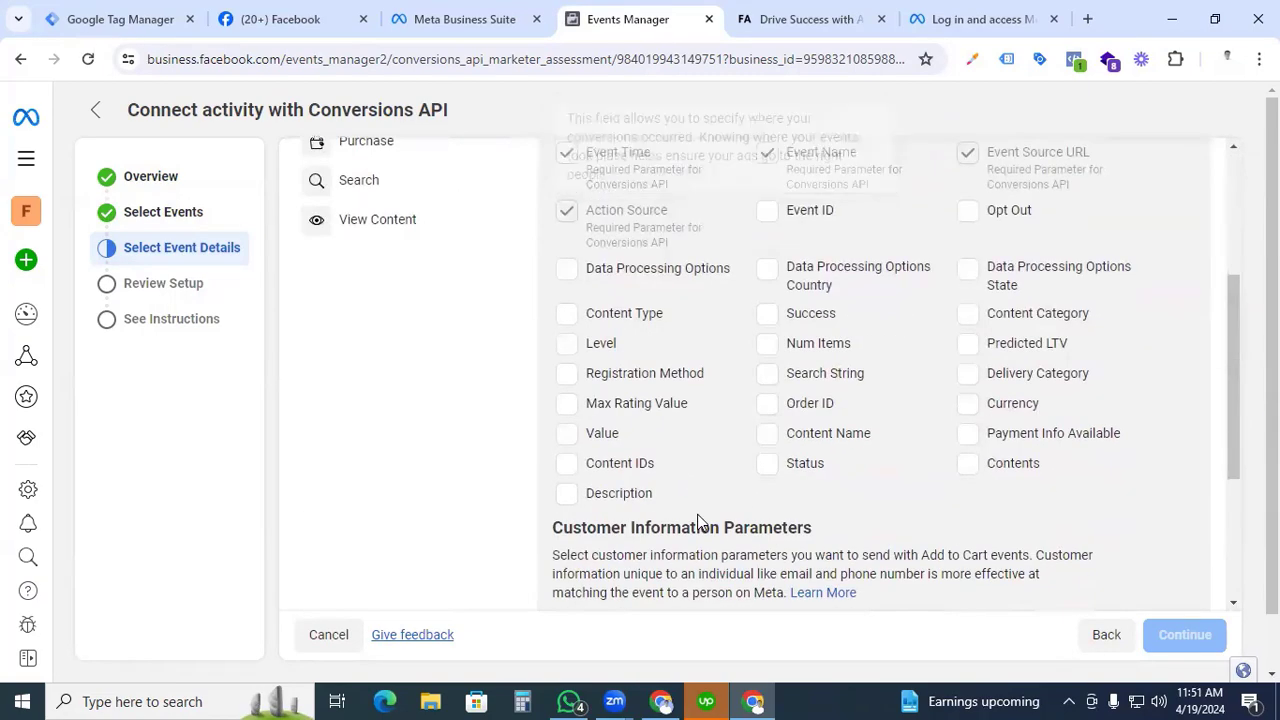
left_click(567, 463)
left_click(967, 463)
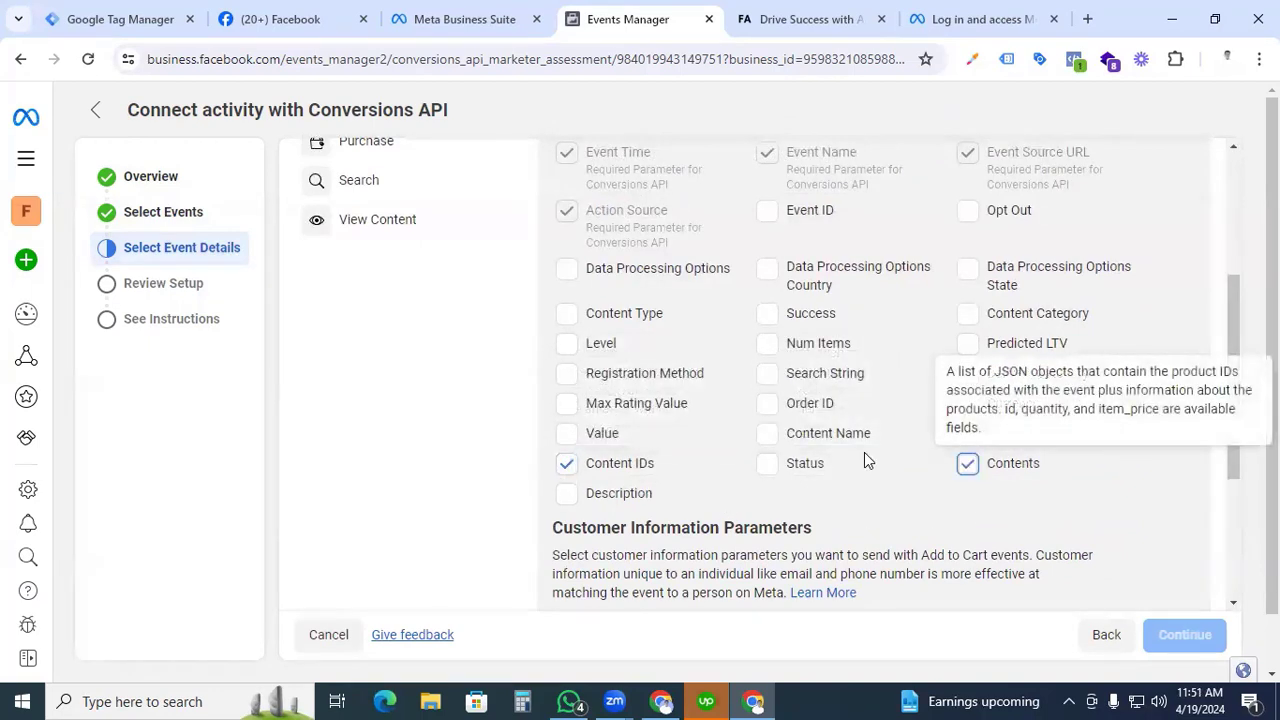
left_click(767, 405)
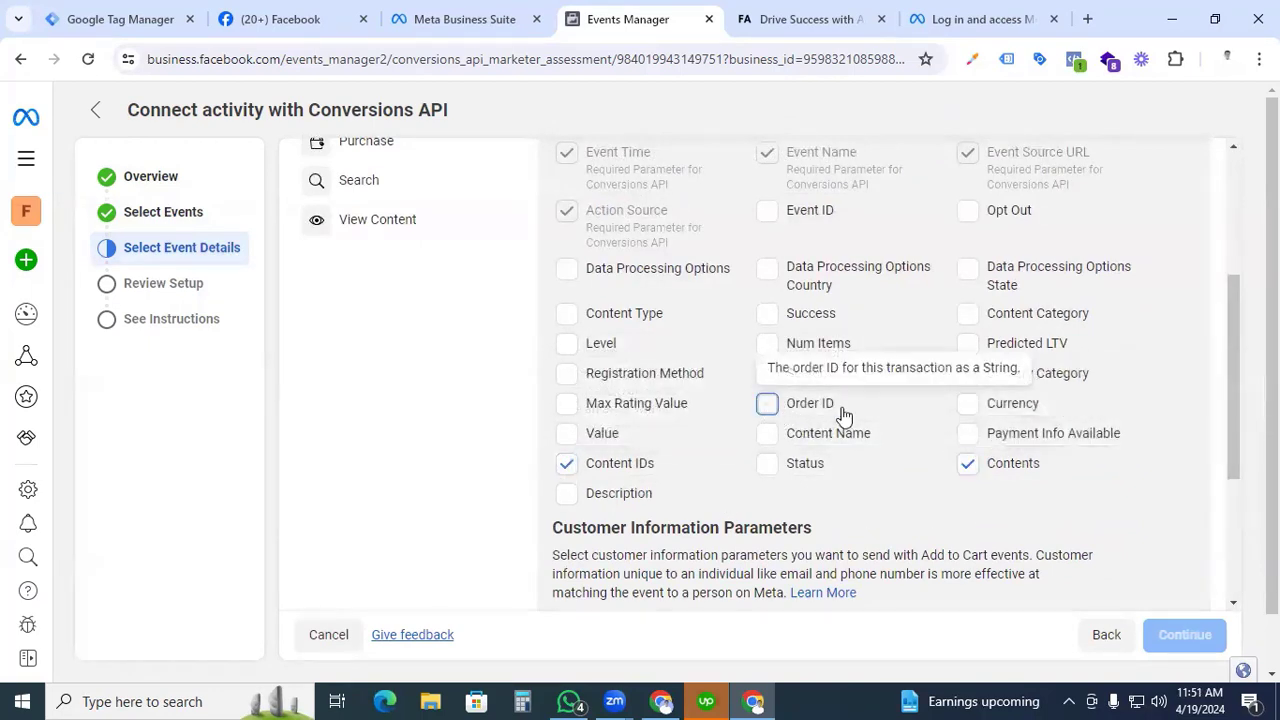
left_click(968, 405)
left_click(567, 313)
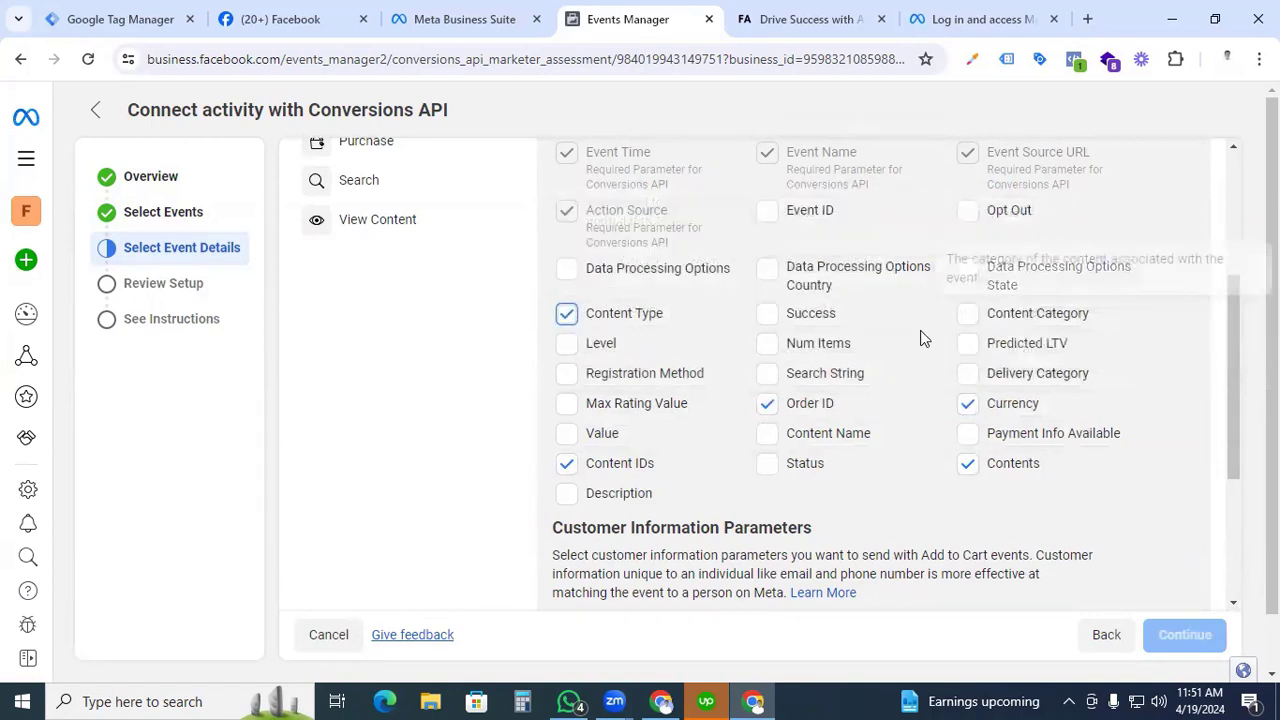
left_click(967, 318)
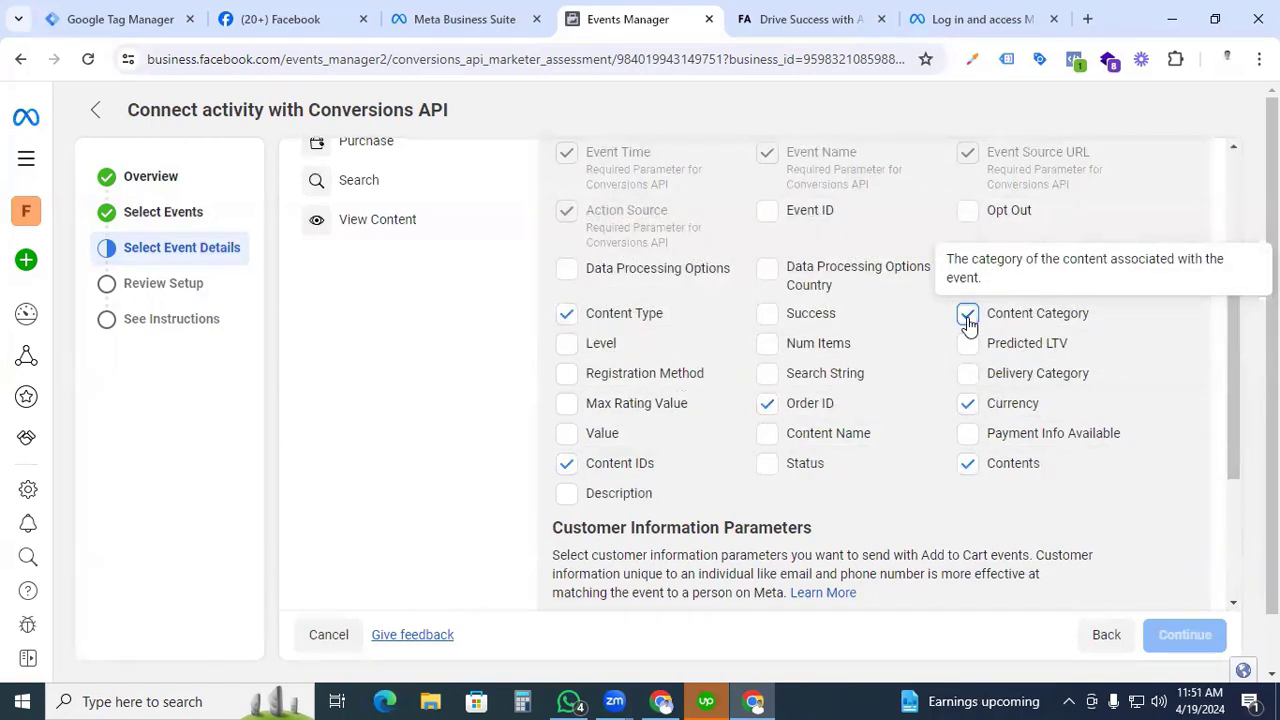
left_click(567, 433)
For Add to Wishlist, select Order ID, Content Name, Value, Content IDs, Contents, Currency, Content Type, Content Category and Event ID.
scroll(520, 477, "up", 1)
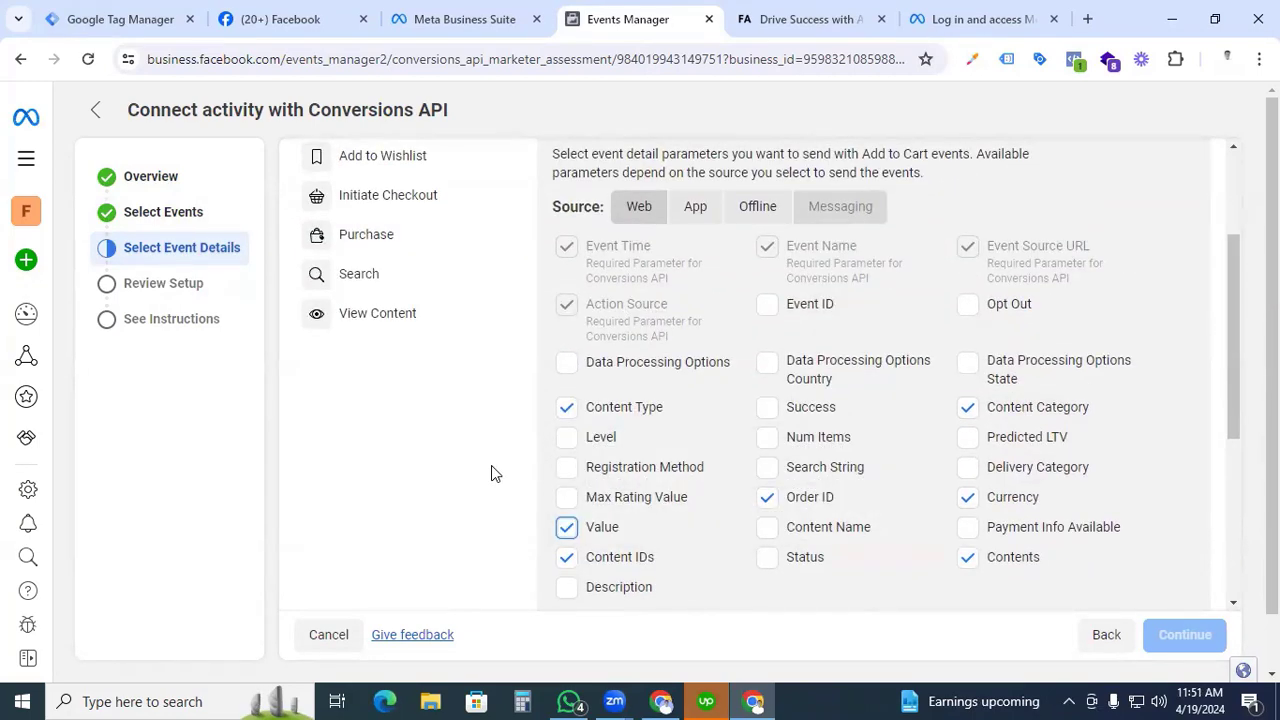
scroll(480, 360, "up", 2)
left_click(470, 345)
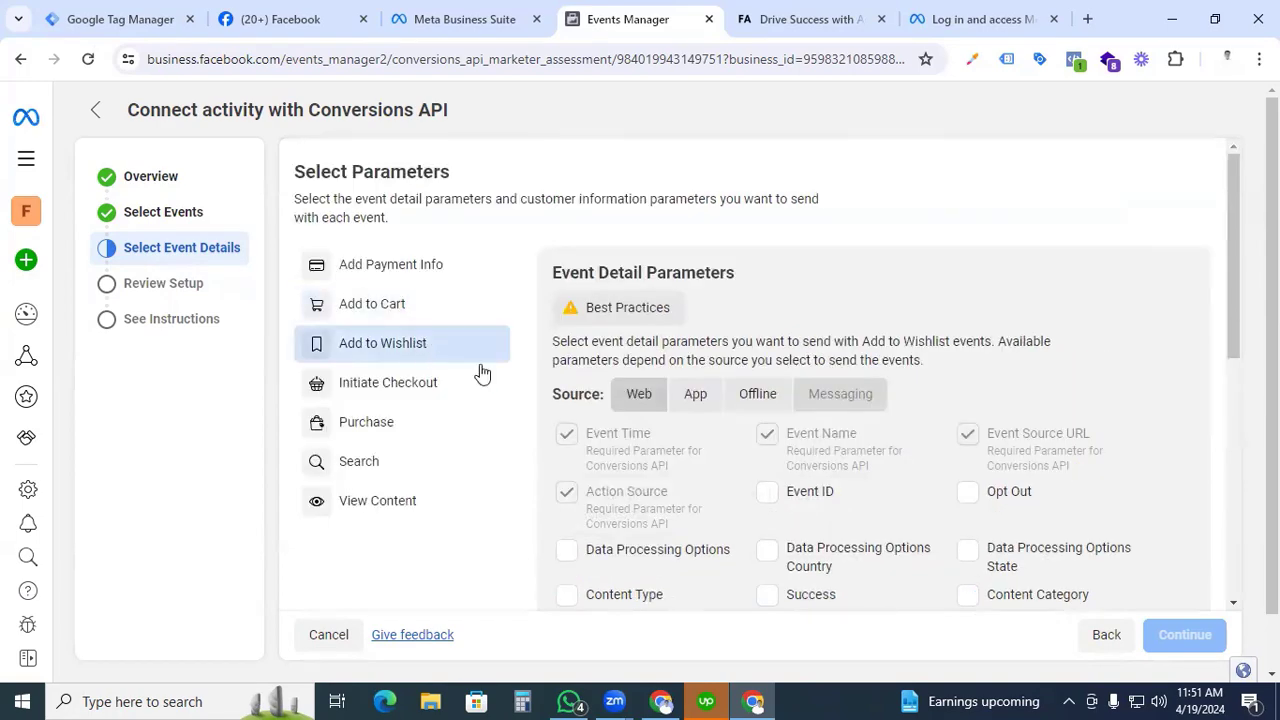
scroll(482, 373, "down", 2)
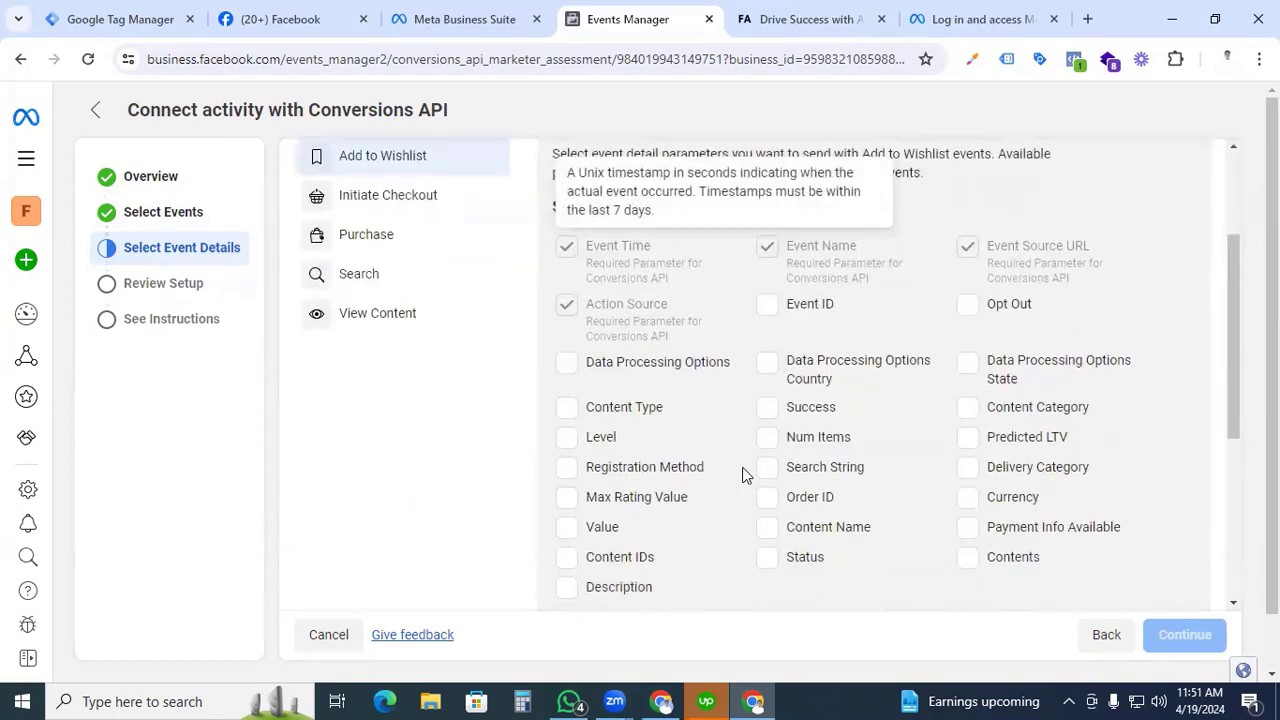
left_click(767, 530)
left_click(567, 527)
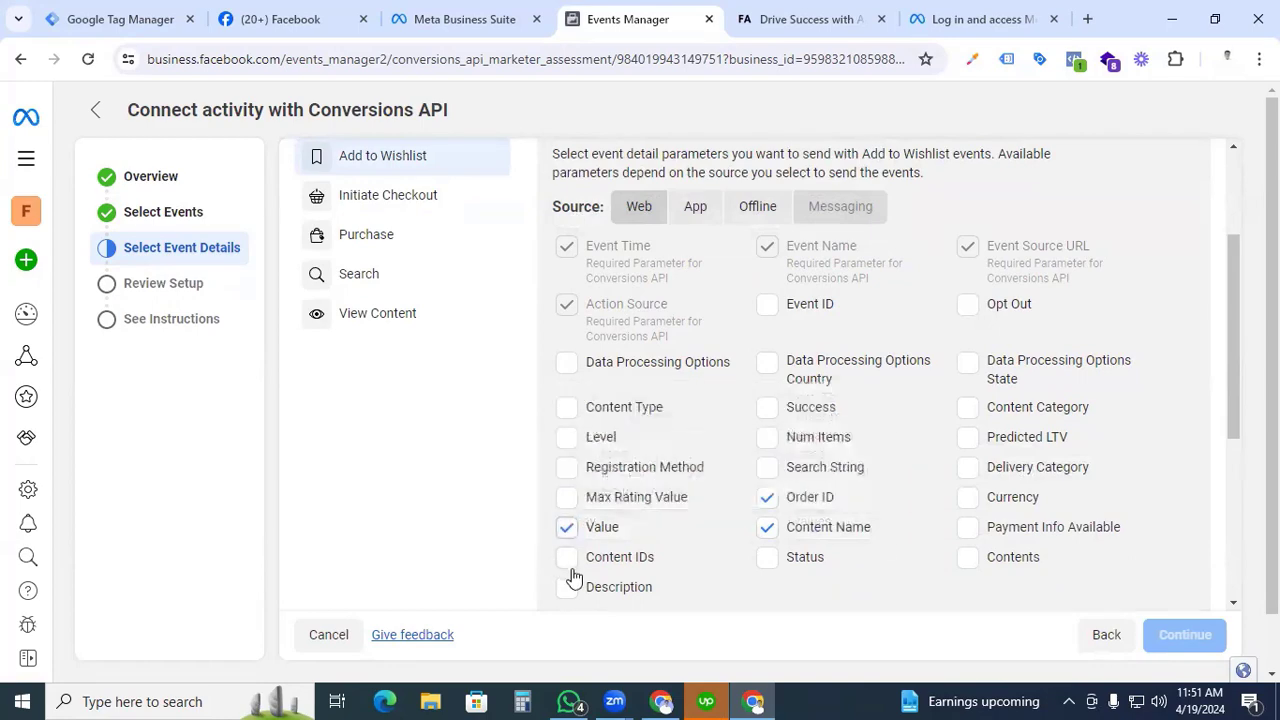
left_click(567, 557)
left_click(967, 557)
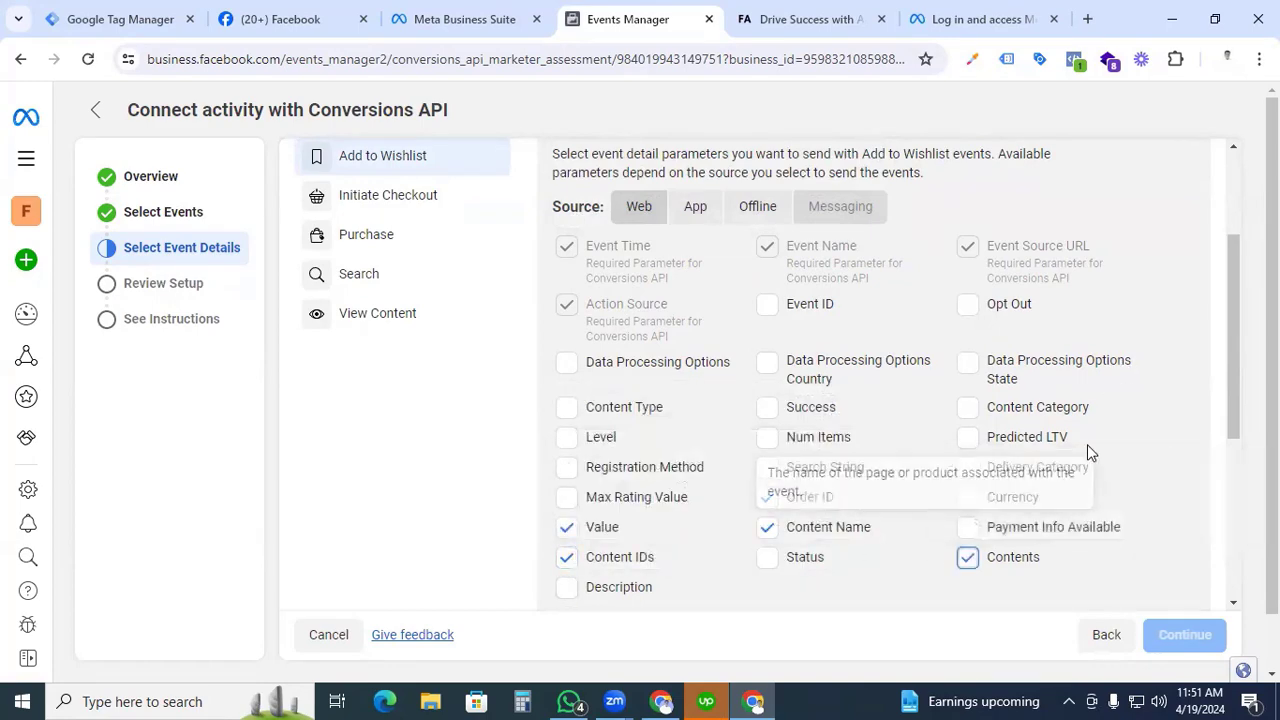
left_click(967, 499)
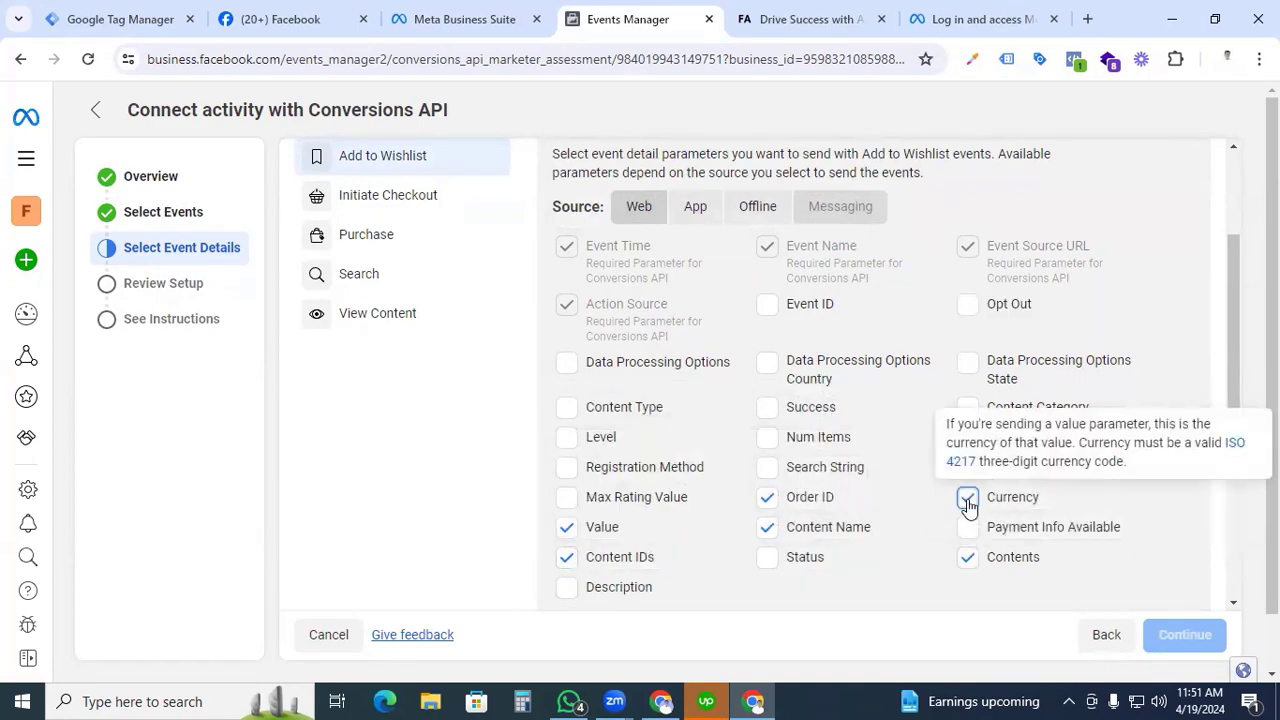
left_click(567, 407)
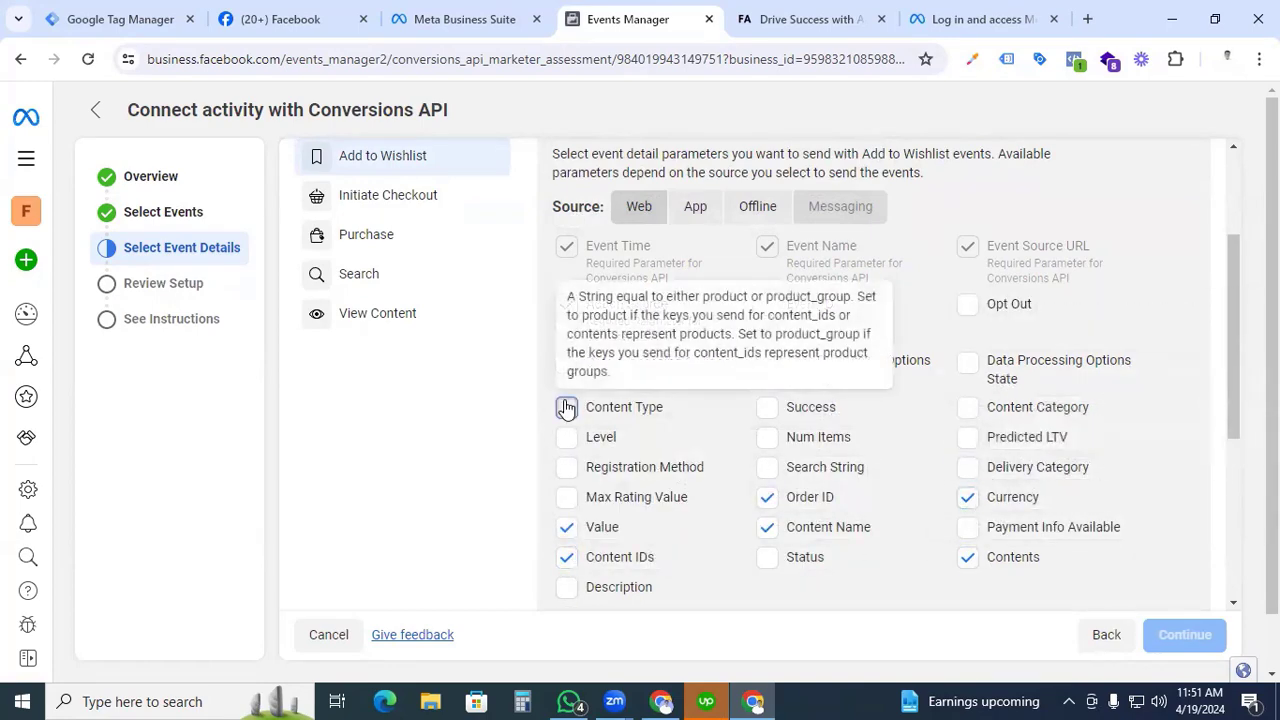
left_click(970, 410)
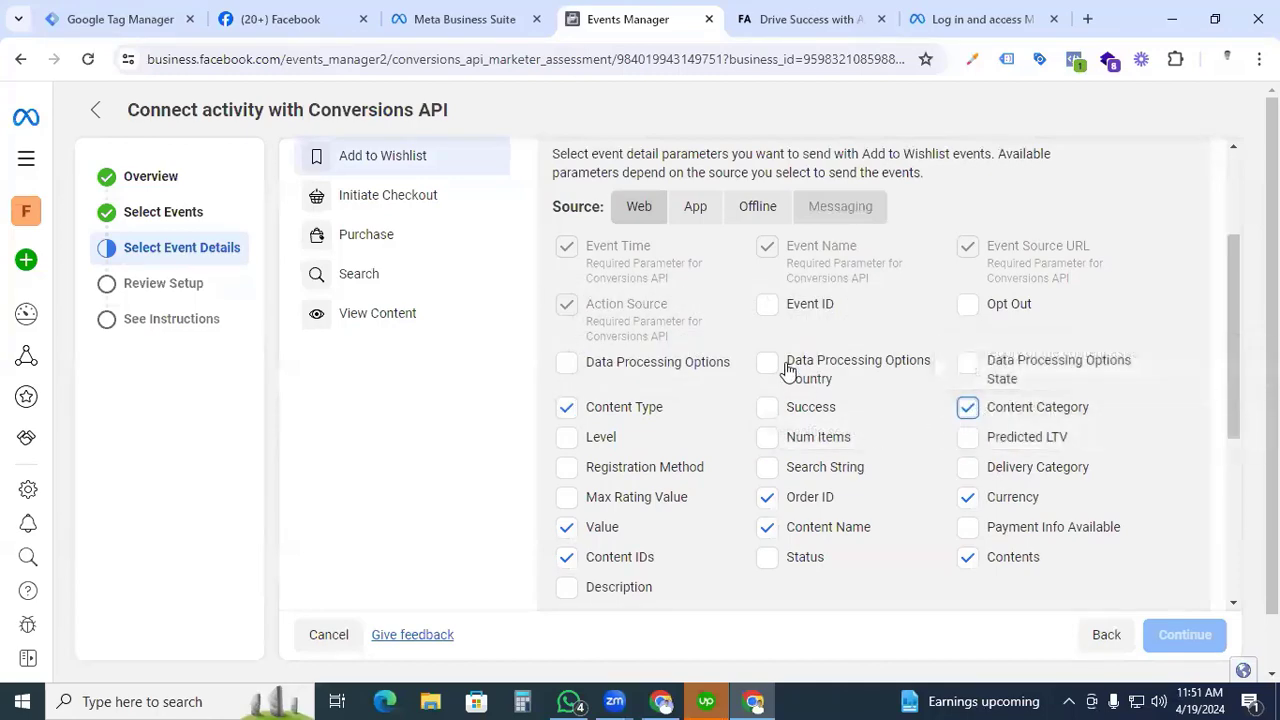
left_click(767, 307)
For Initiate Checkout, select Order ID, Currency, Contents, Value, Content IDs, Content Type, Content Name and Payment Info Available.
scroll(480, 360, "up", 1)
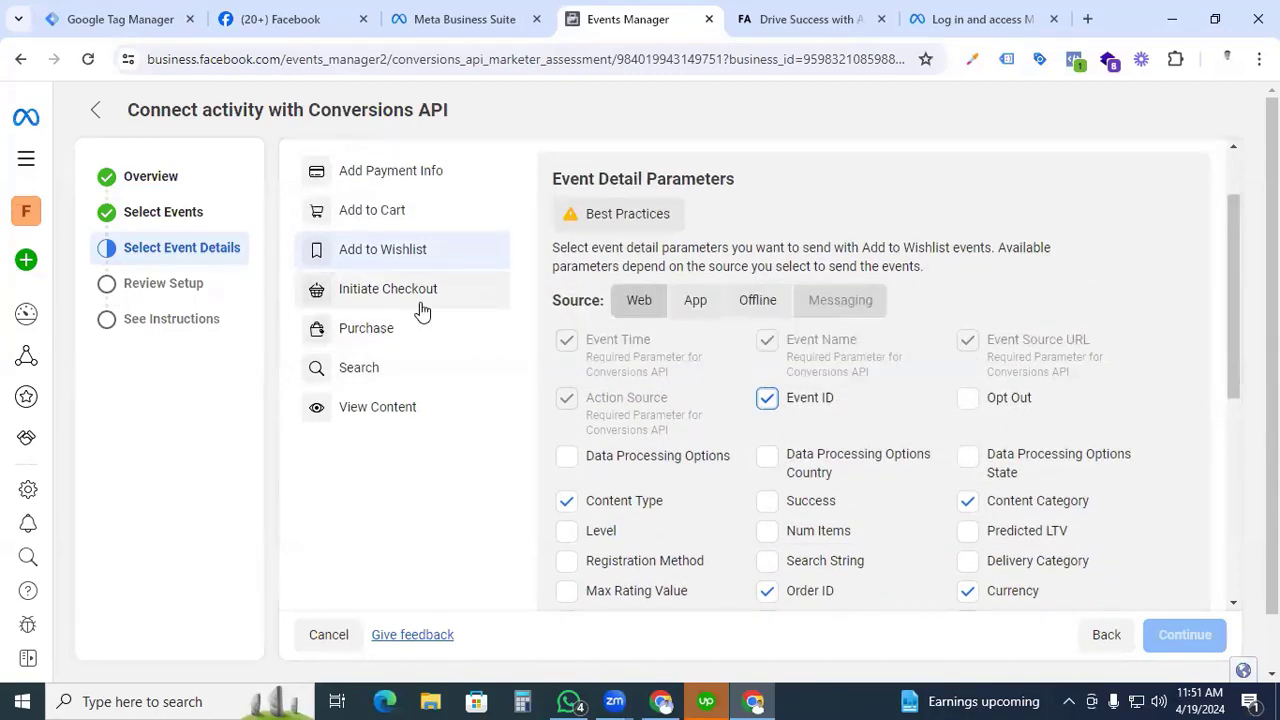
left_click(425, 300)
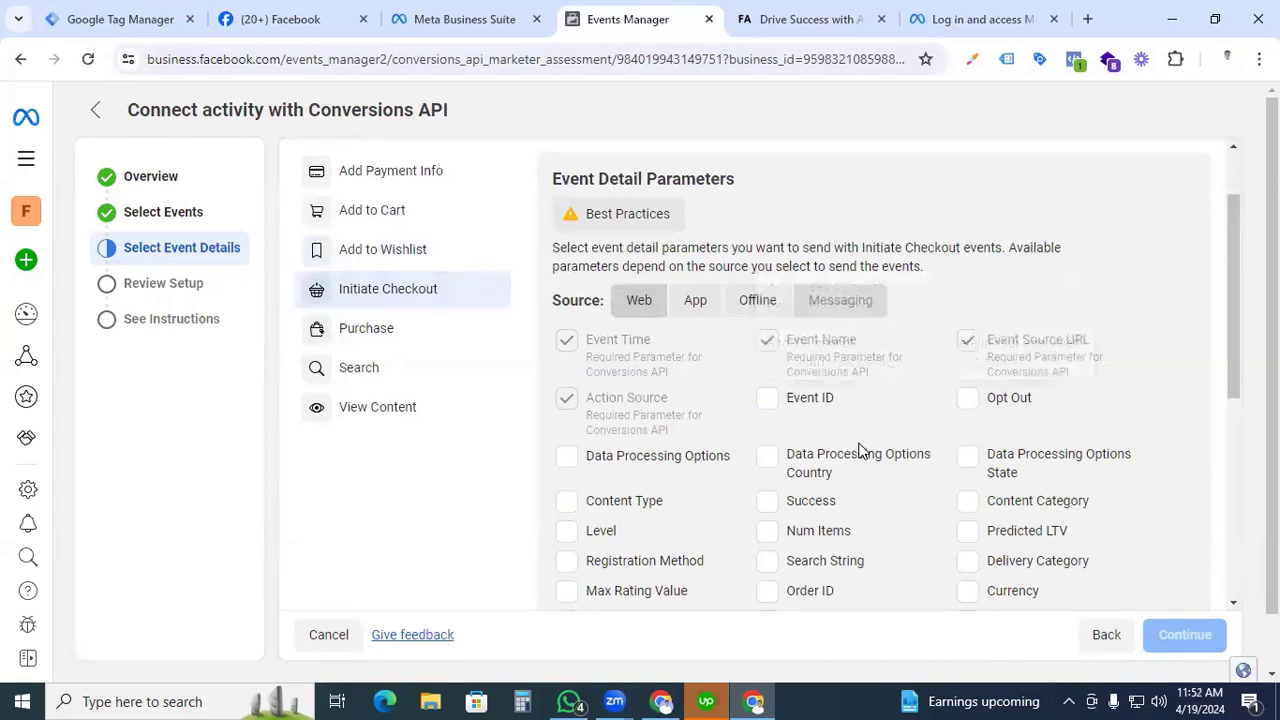
scroll(862, 450, "down", 1)
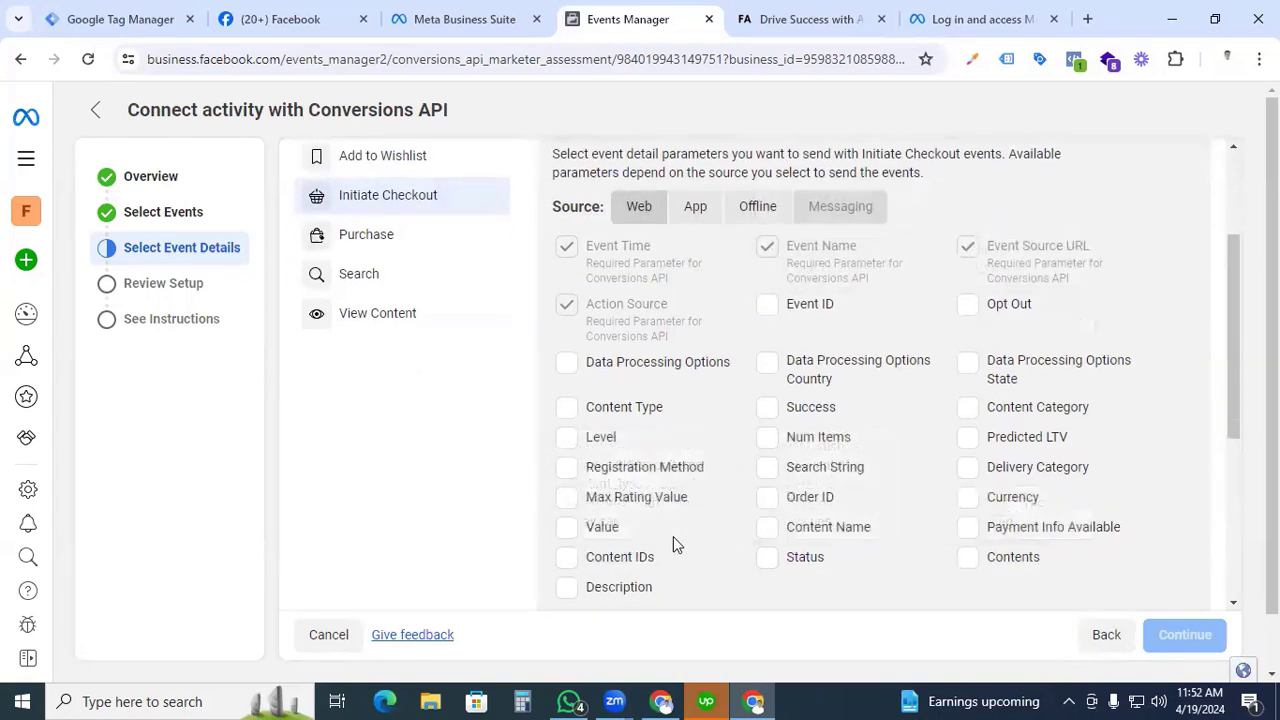
left_click(767, 498)
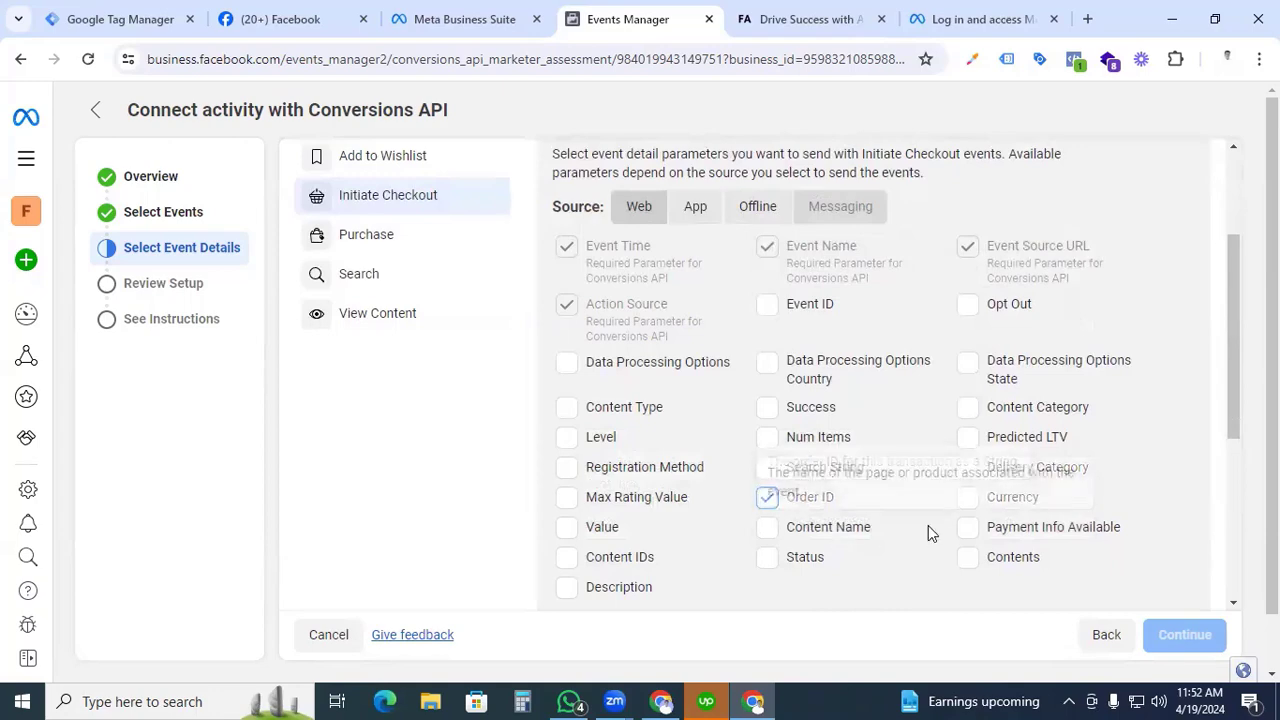
left_click(970, 502)
left_click(969, 560)
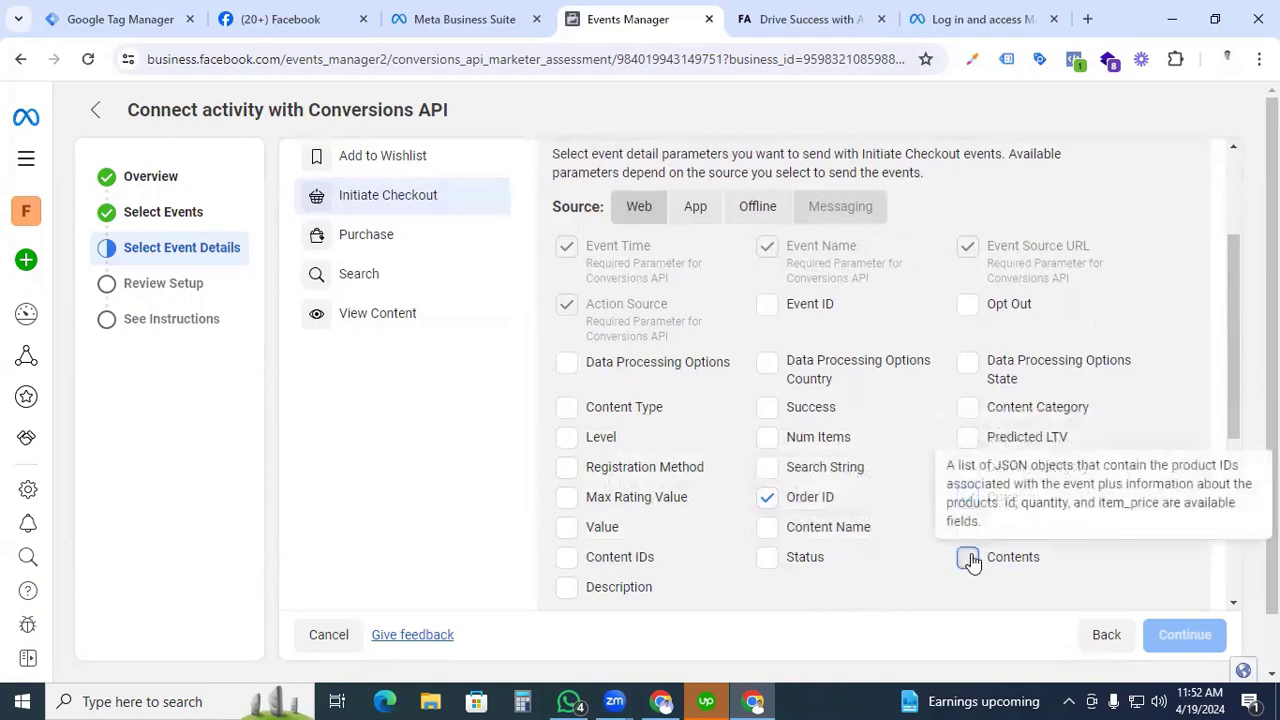
left_click(566, 527)
left_click(566, 557)
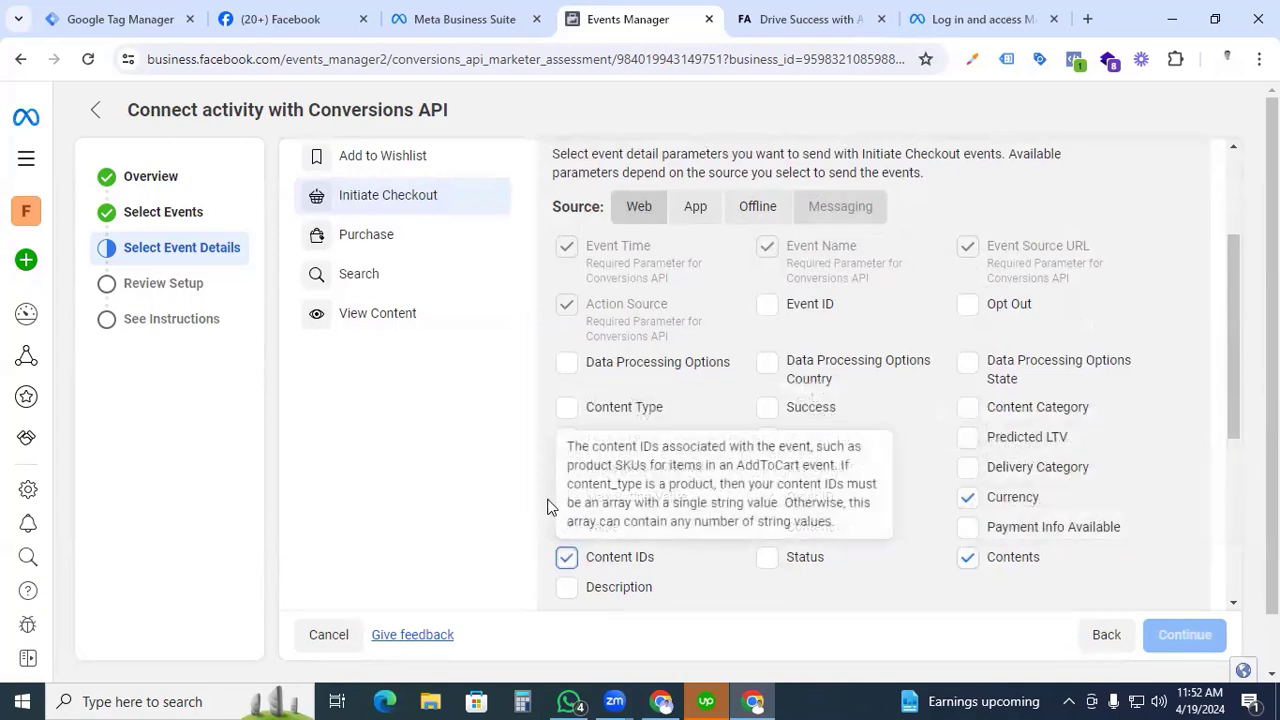
left_click(567, 410)
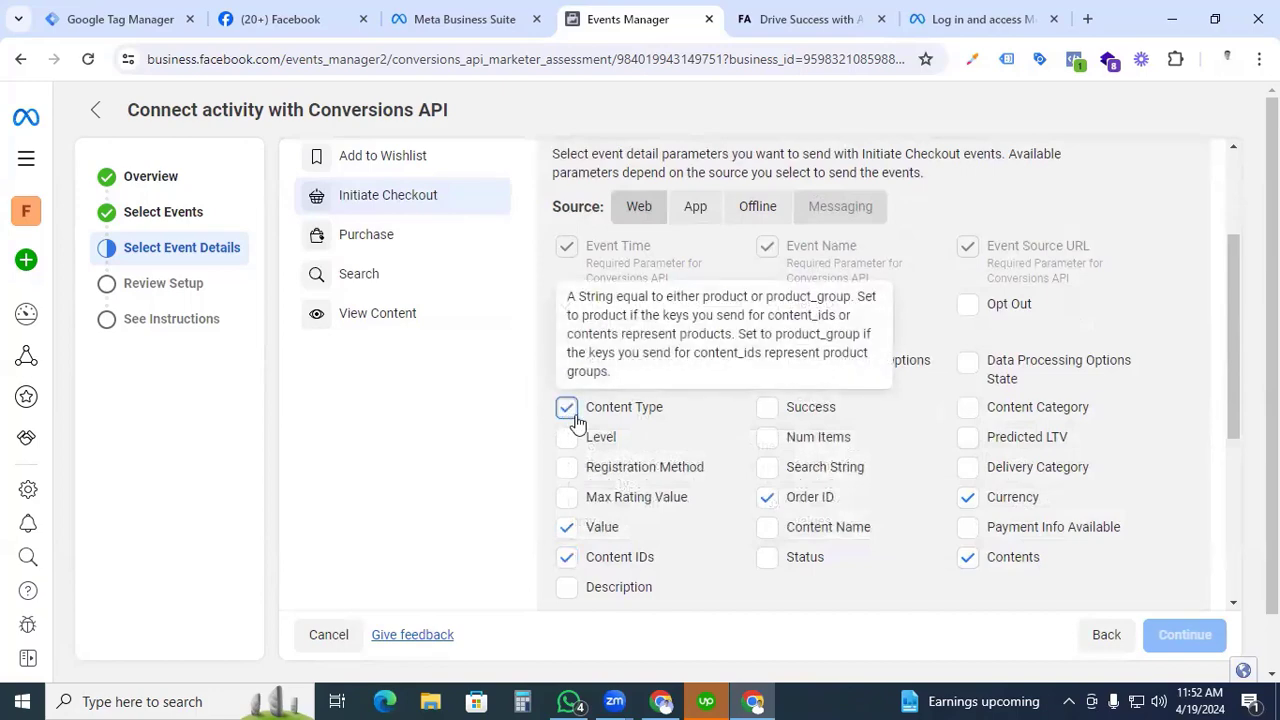
left_click(767, 527)
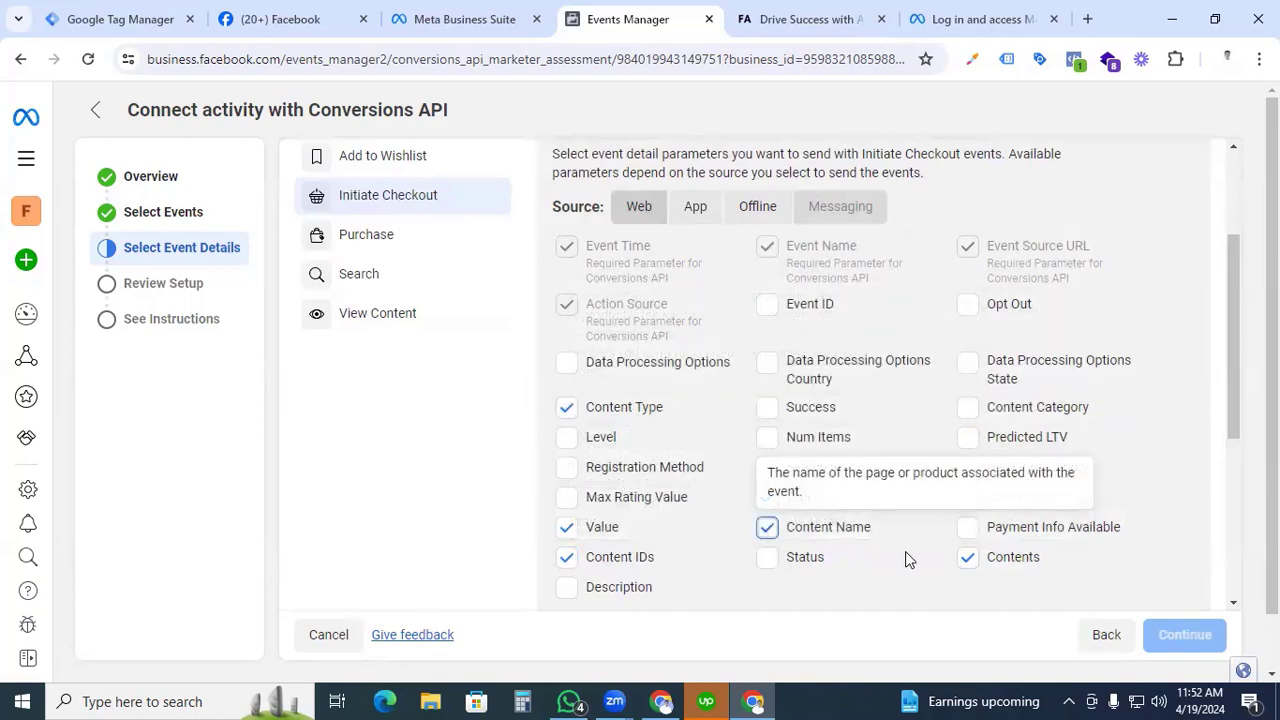
left_click(968, 527)
For Purchase, select the Content Type, Order ID, Content Name, Contents and Content IDs parameters.
left_click(446, 248)
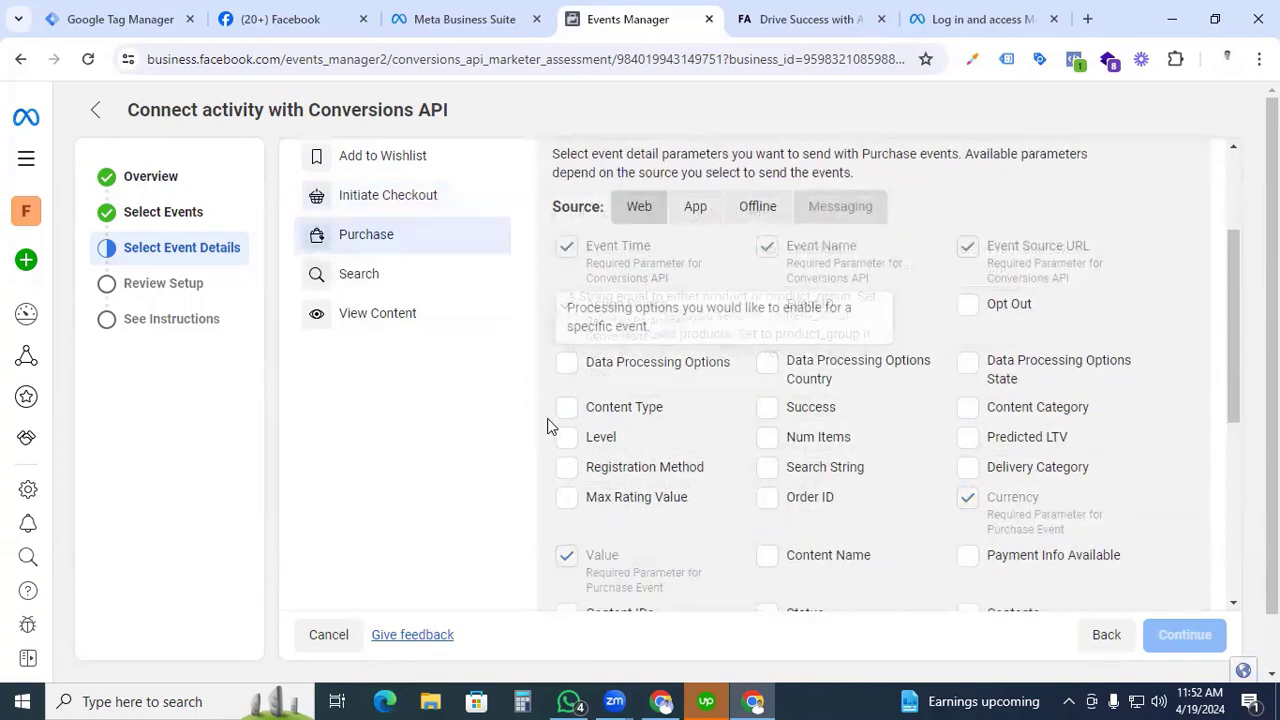
scroll(806, 480, "down", 1)
left_click(806, 481)
left_click(968, 525)
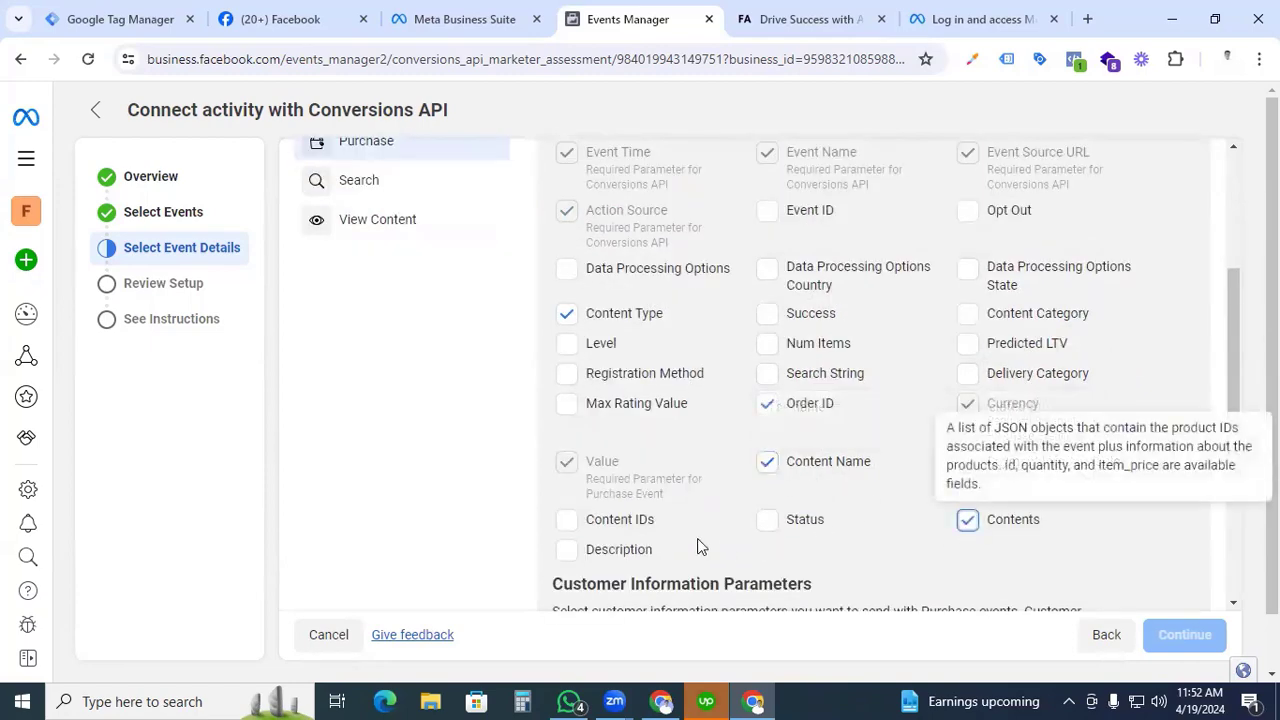
left_click(565, 520)
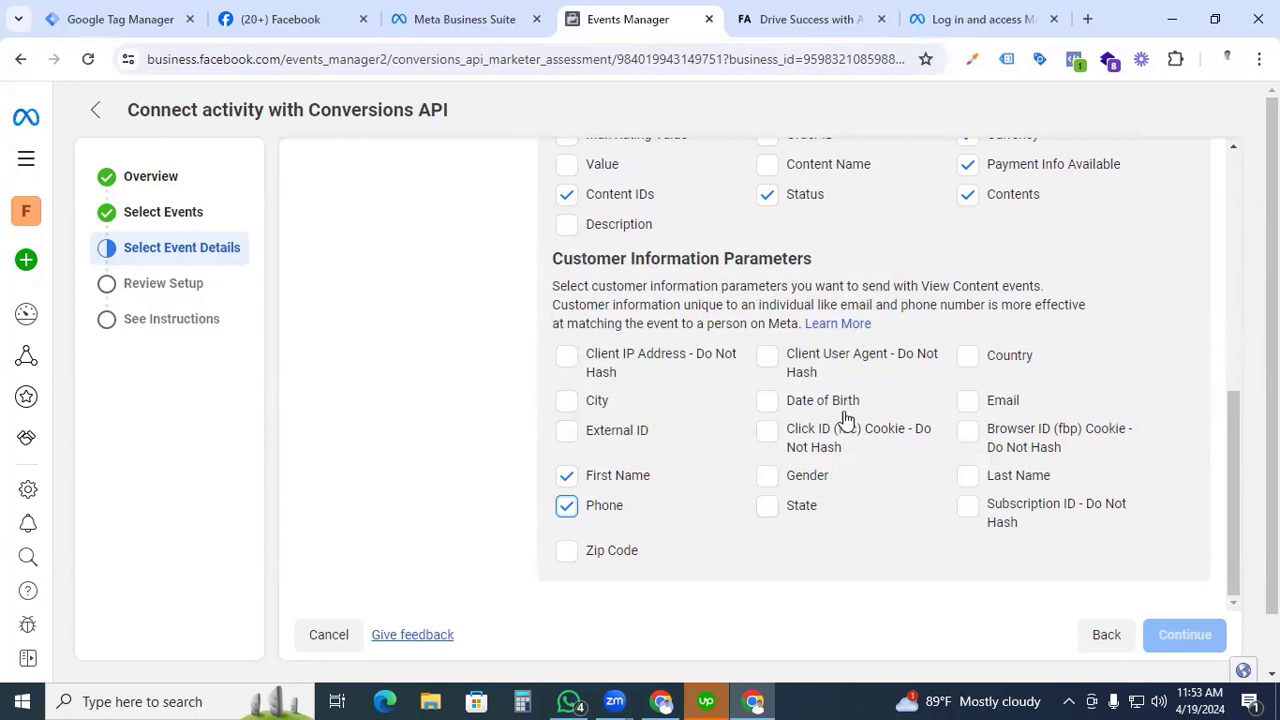
For View Content, add State, Gender, Last Name, Browser ID, Date of Birth, Click ID, External ID, City and Email as customer information parameters.
left_click(767, 506)
left_click(767, 476)
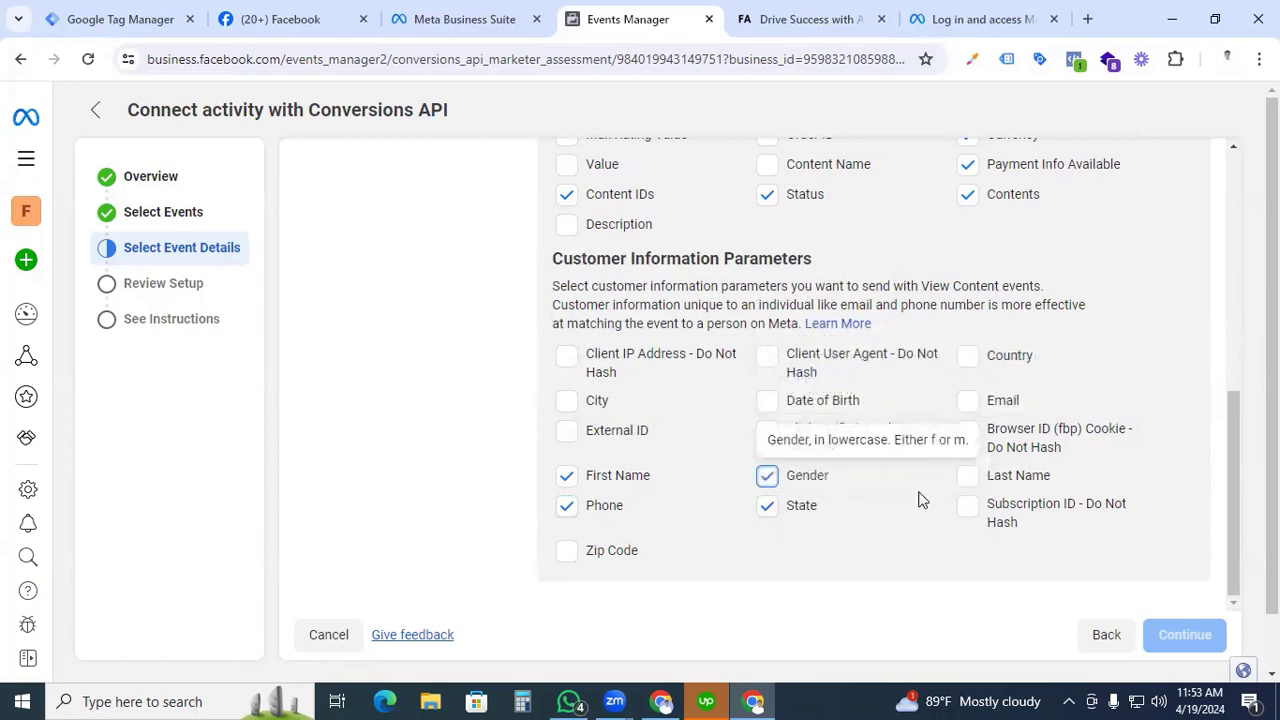
left_click(967, 476)
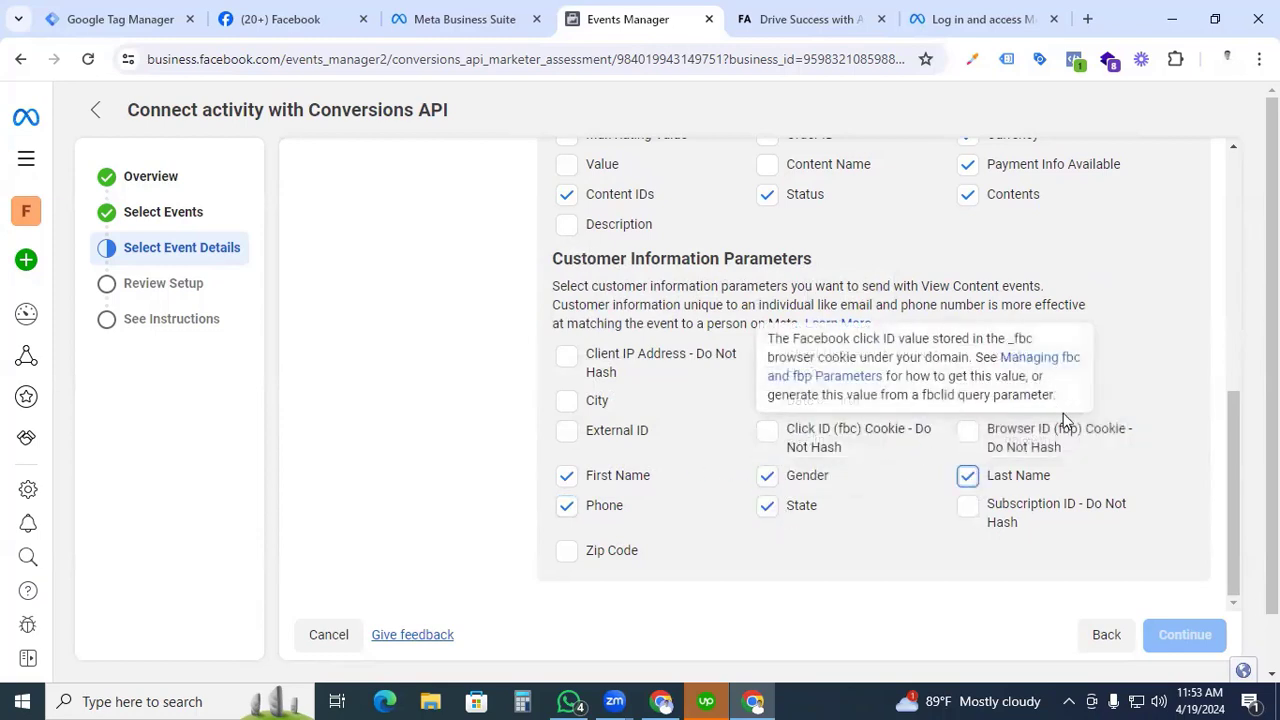
left_click(966, 432)
left_click(767, 433)
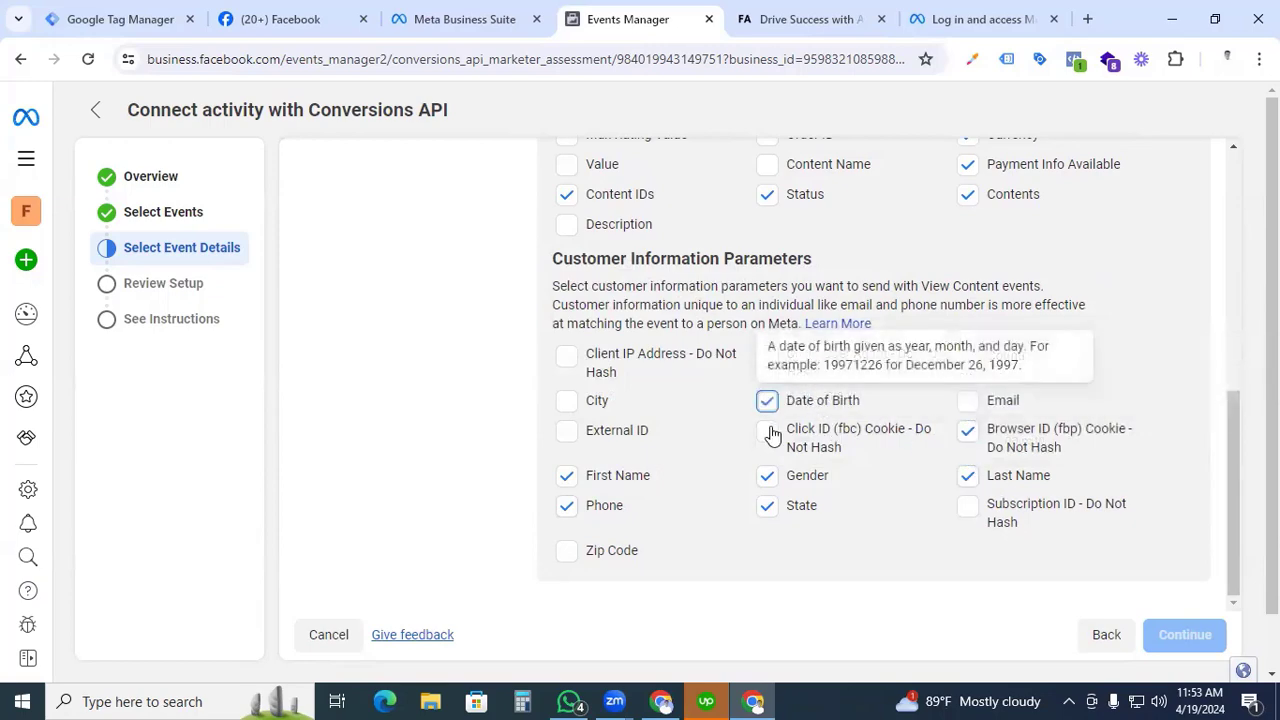
left_click(567, 431)
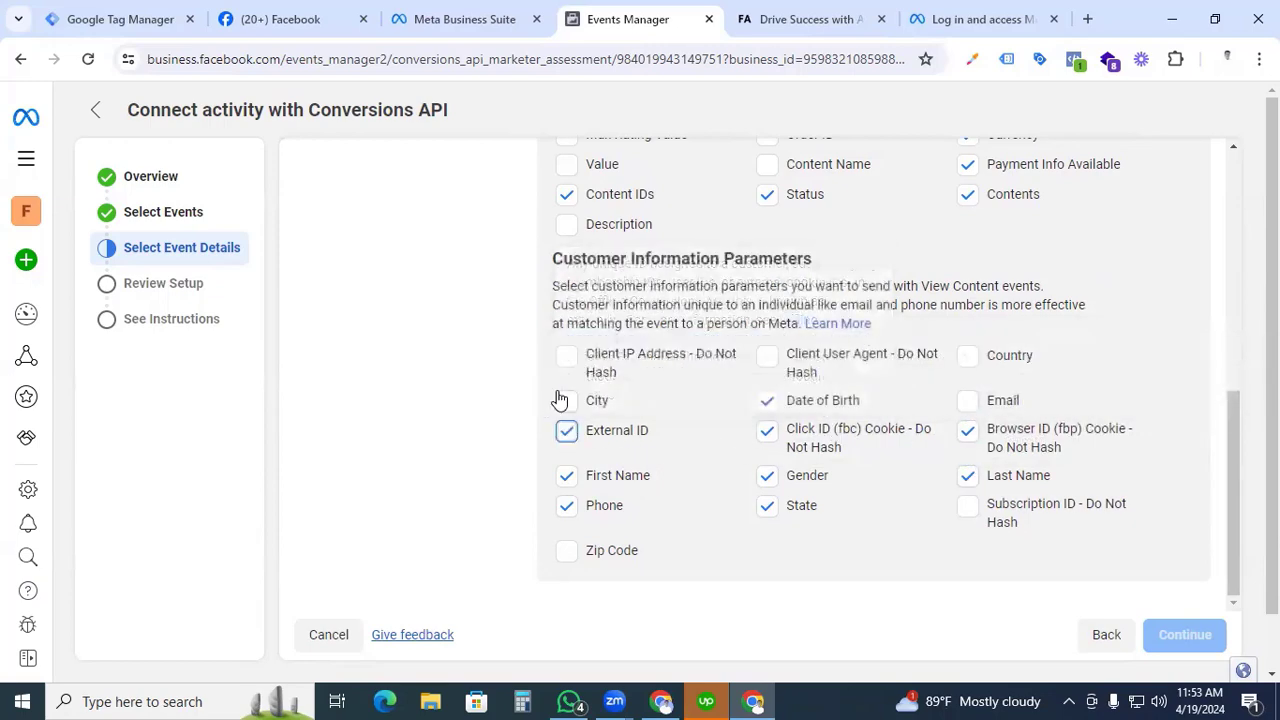
left_click(567, 401)
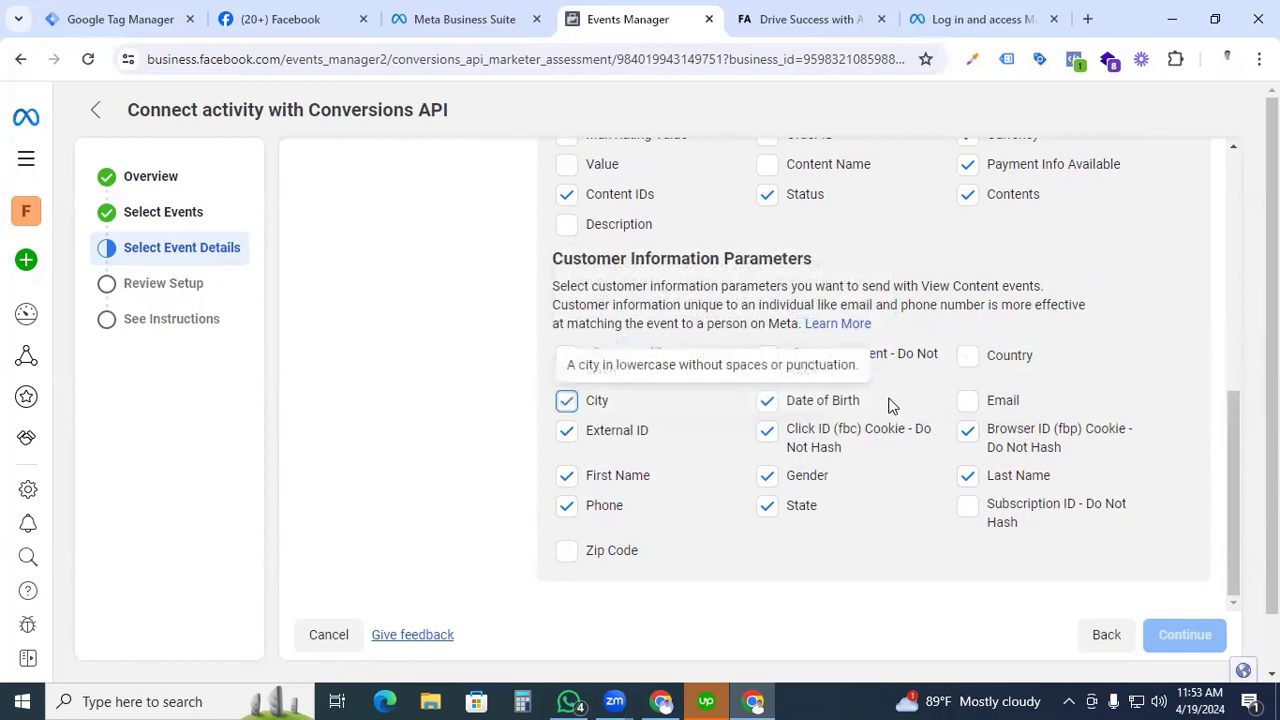
left_click(967, 400)
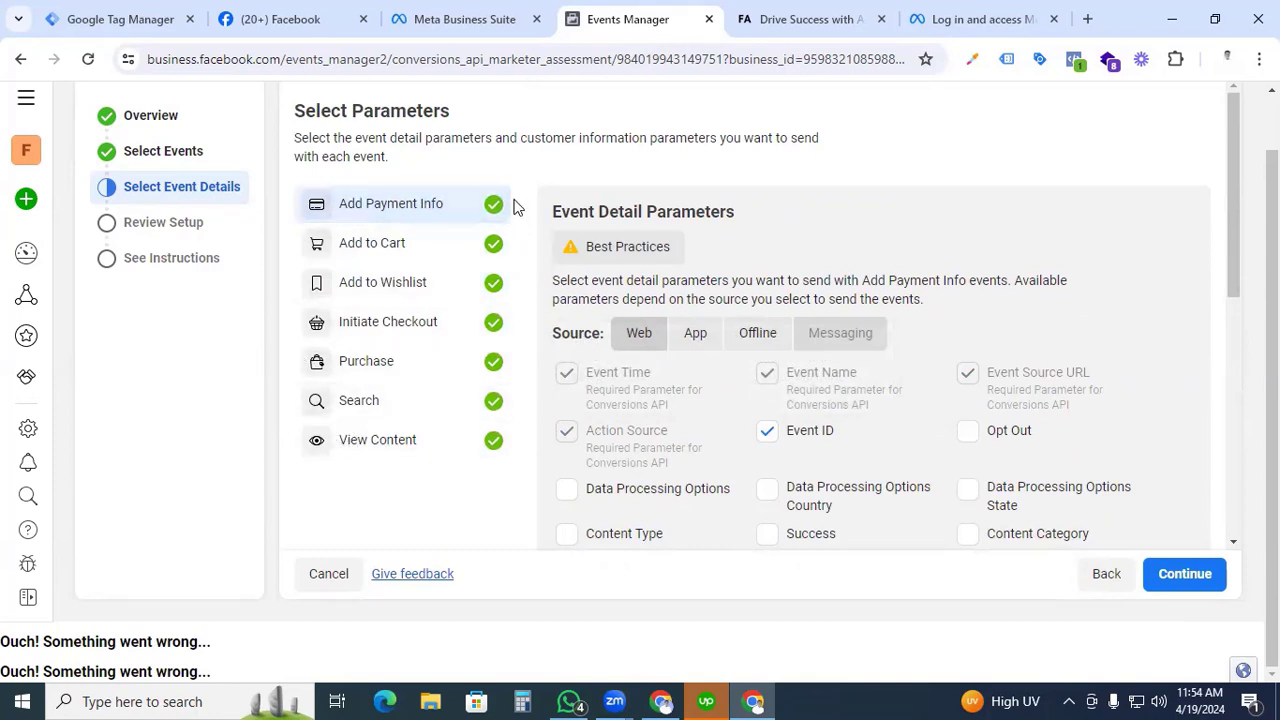
Continue to the setup review, look over the parameters listed for each event, and confirm the Conversions API setup.
left_click(1182, 579)
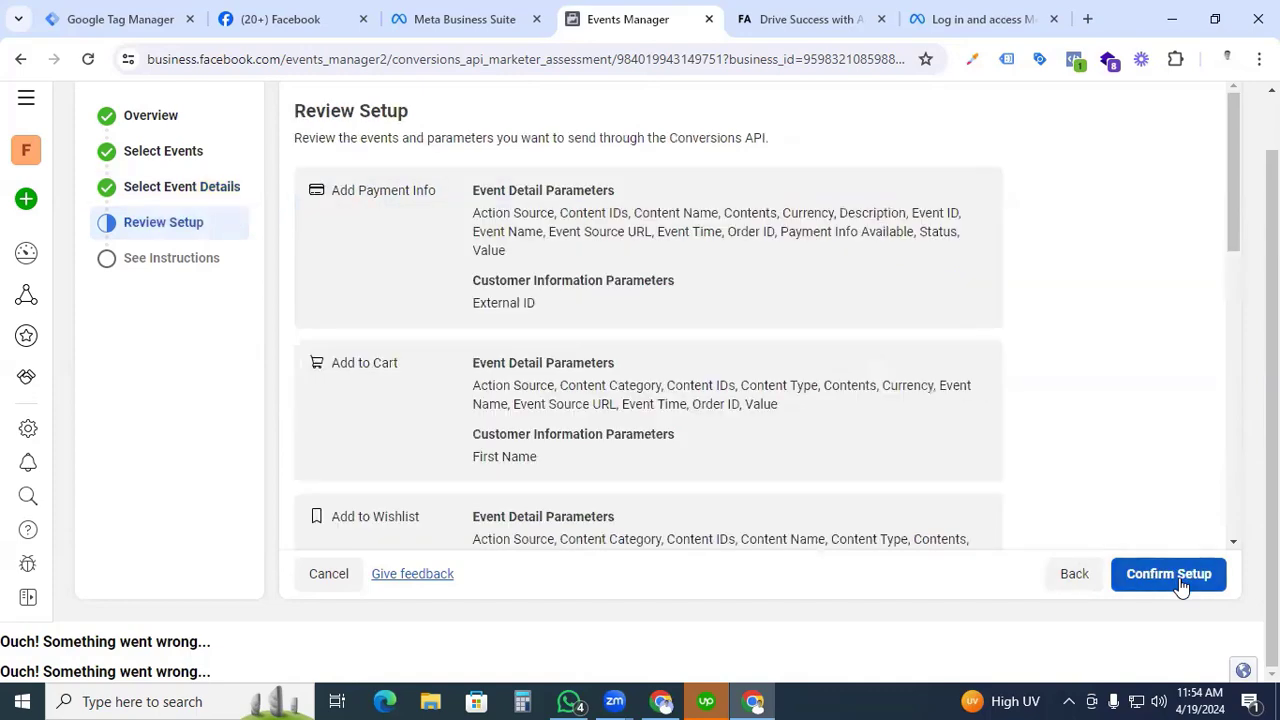
scroll(729, 403, "down", 8)
scroll(369, 330, "up", 5)
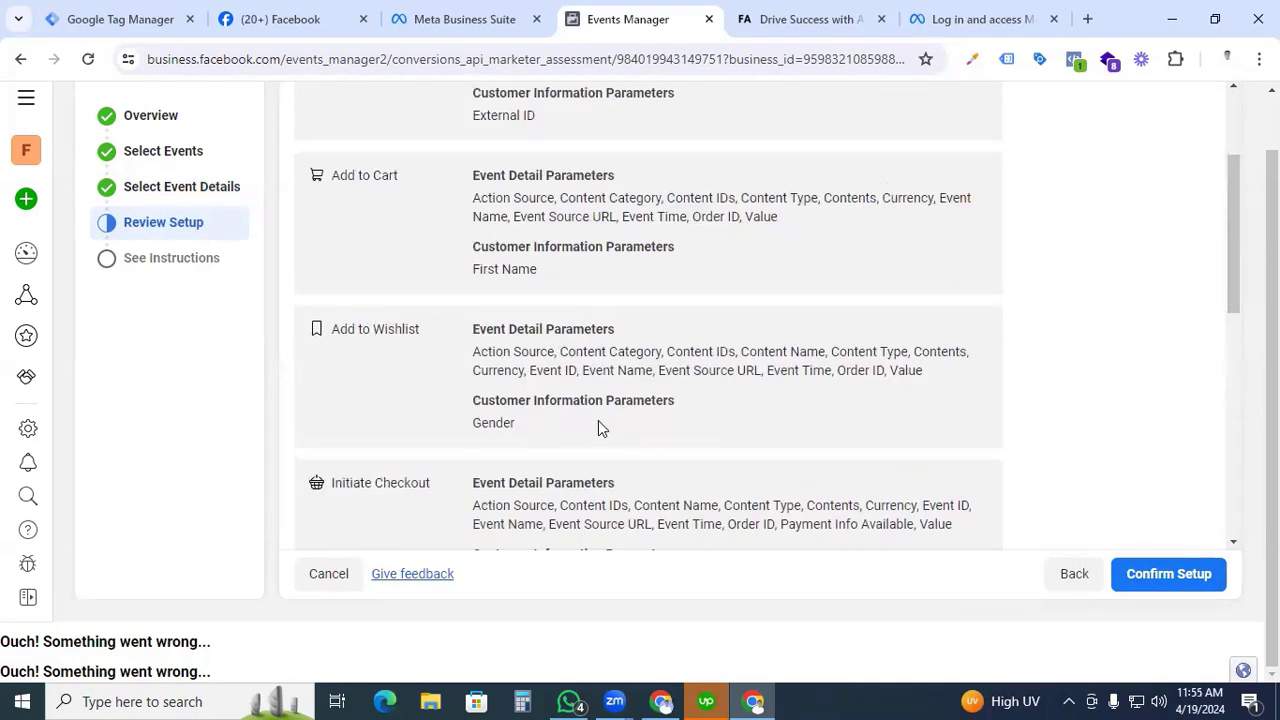
scroll(665, 445, "up", 2)
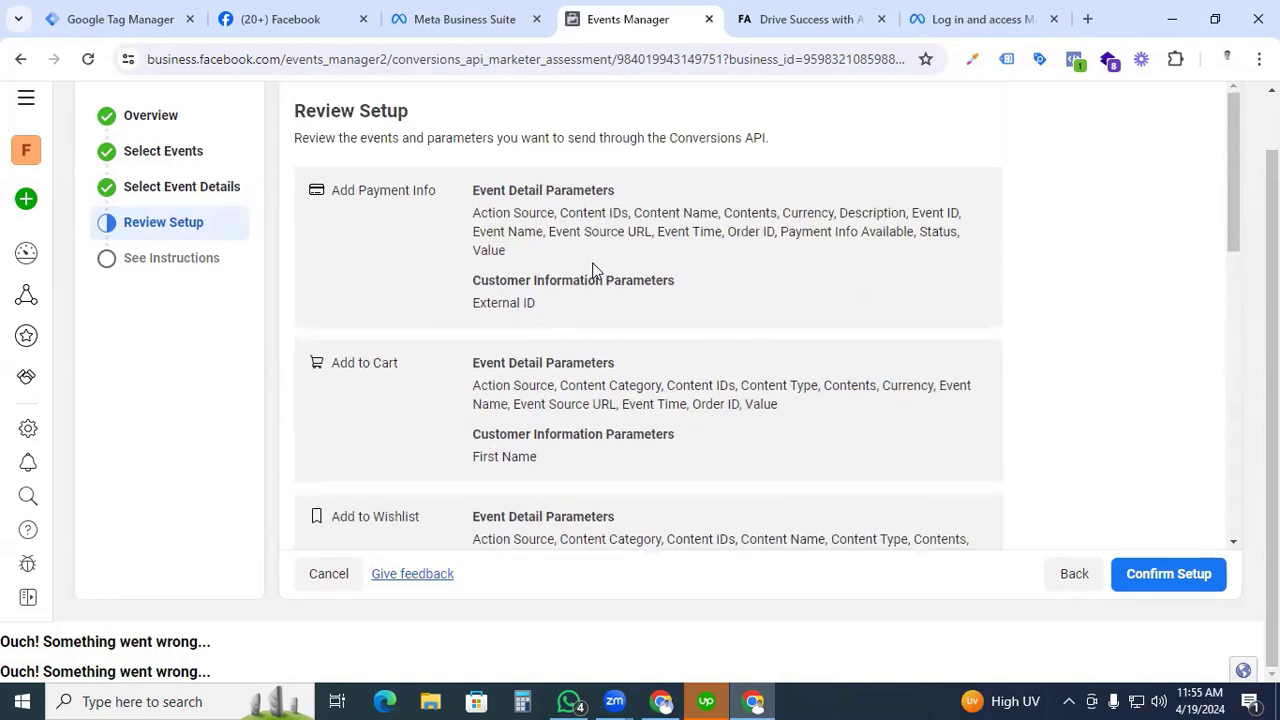
left_click(1147, 578)
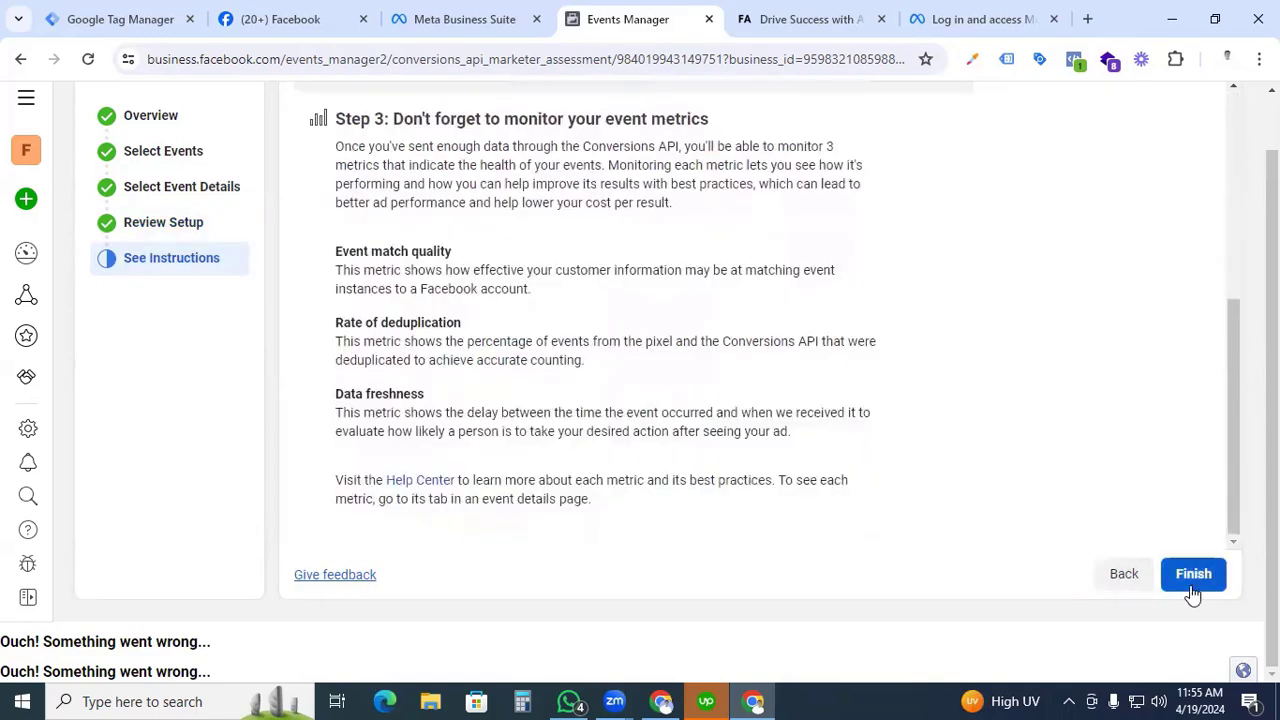
left_click(1186, 584)
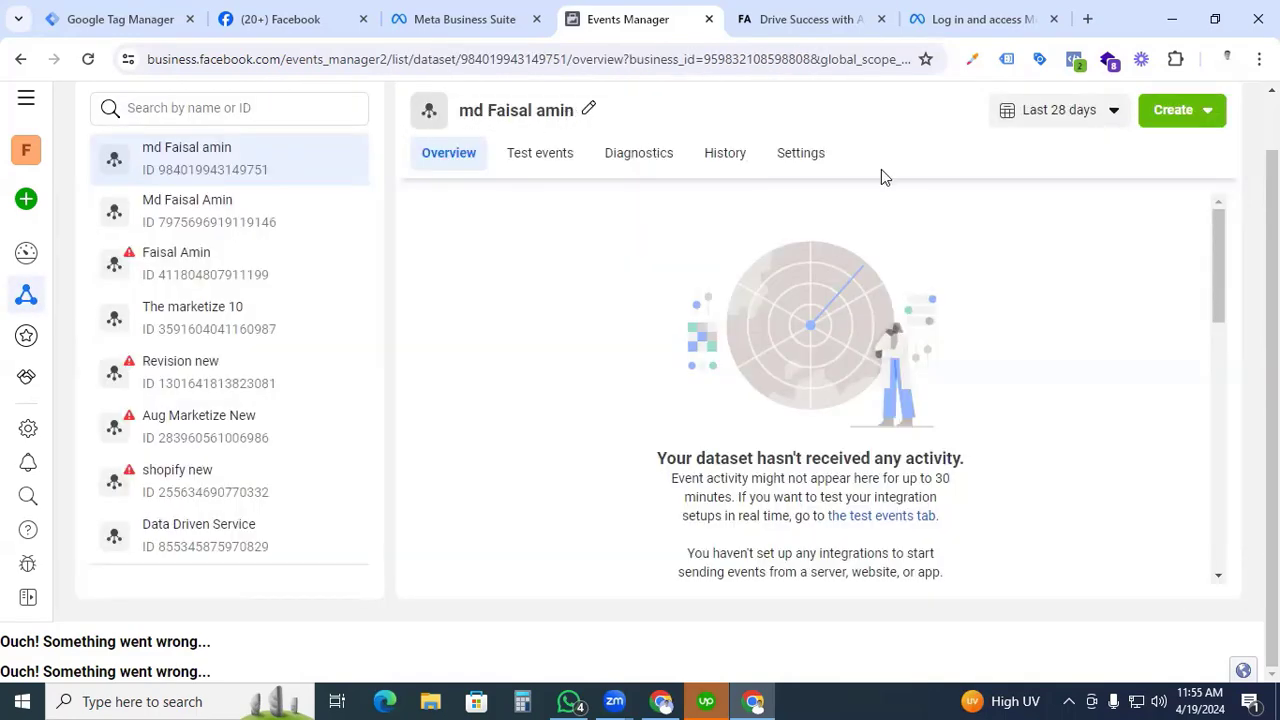
Open the new dataset's settings and highlight its Dataset ID.
left_click_drag(266, 170, 186, 172)
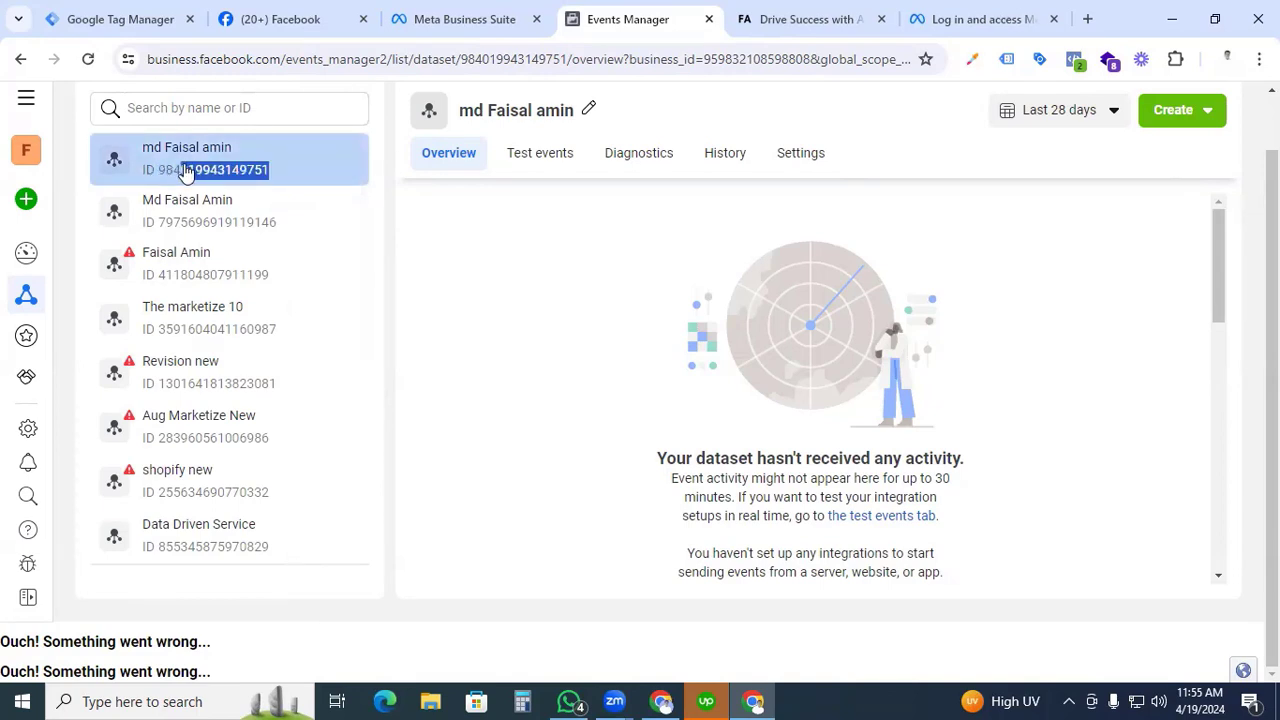
left_click(289, 177)
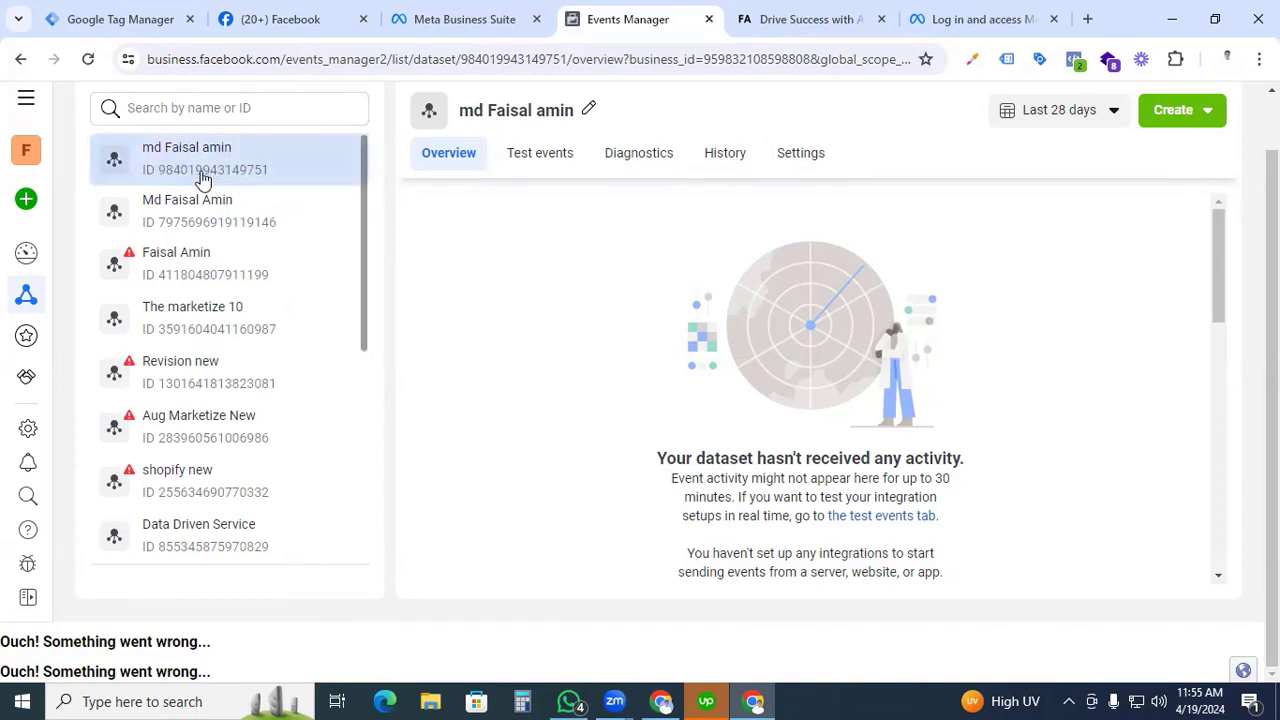
left_click(806, 174)
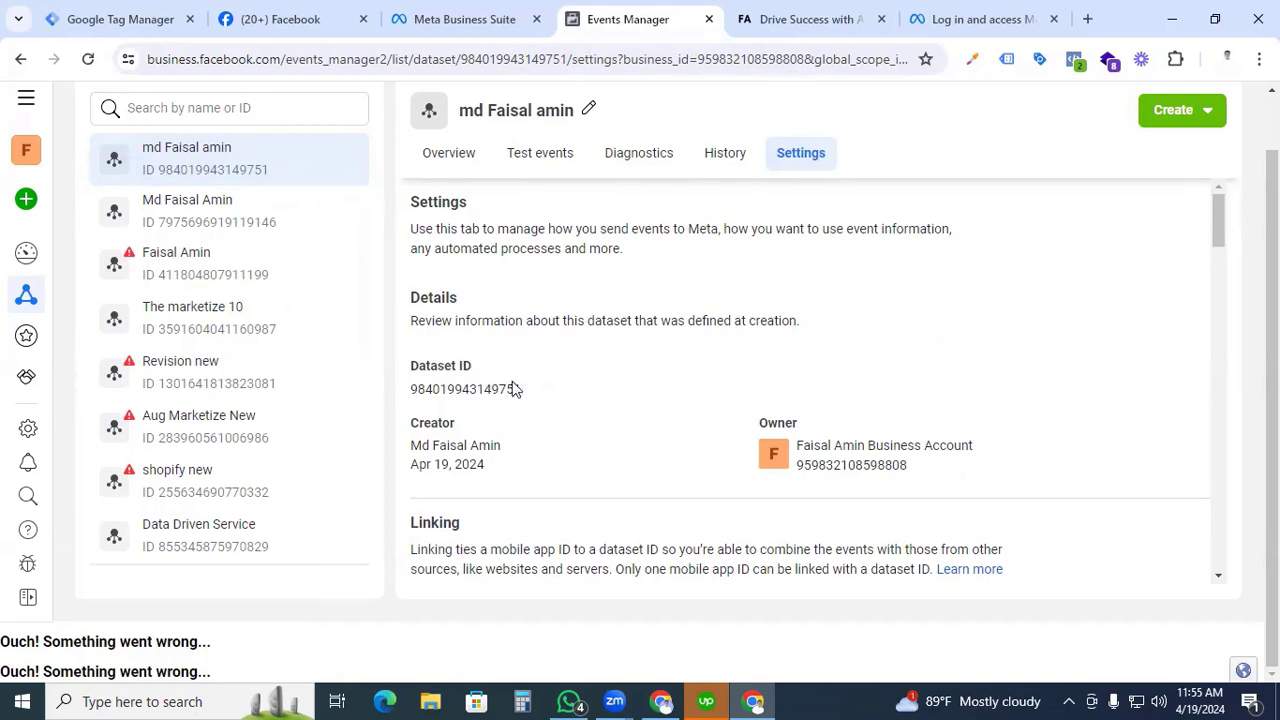
left_click_drag(525, 396, 416, 400)
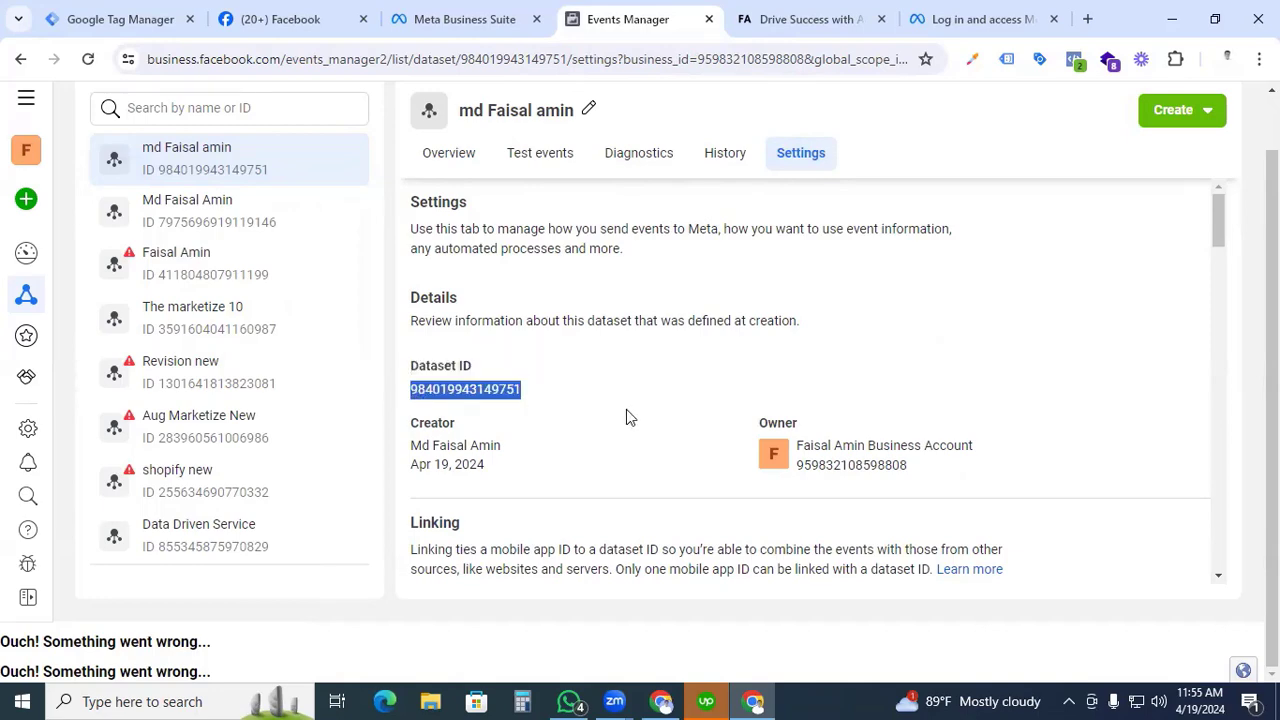
Switch to Google Tag Manager, start a new account, enter the owner's name as the account name and choose its country.
left_click(124, 20)
left_click(1031, 197)
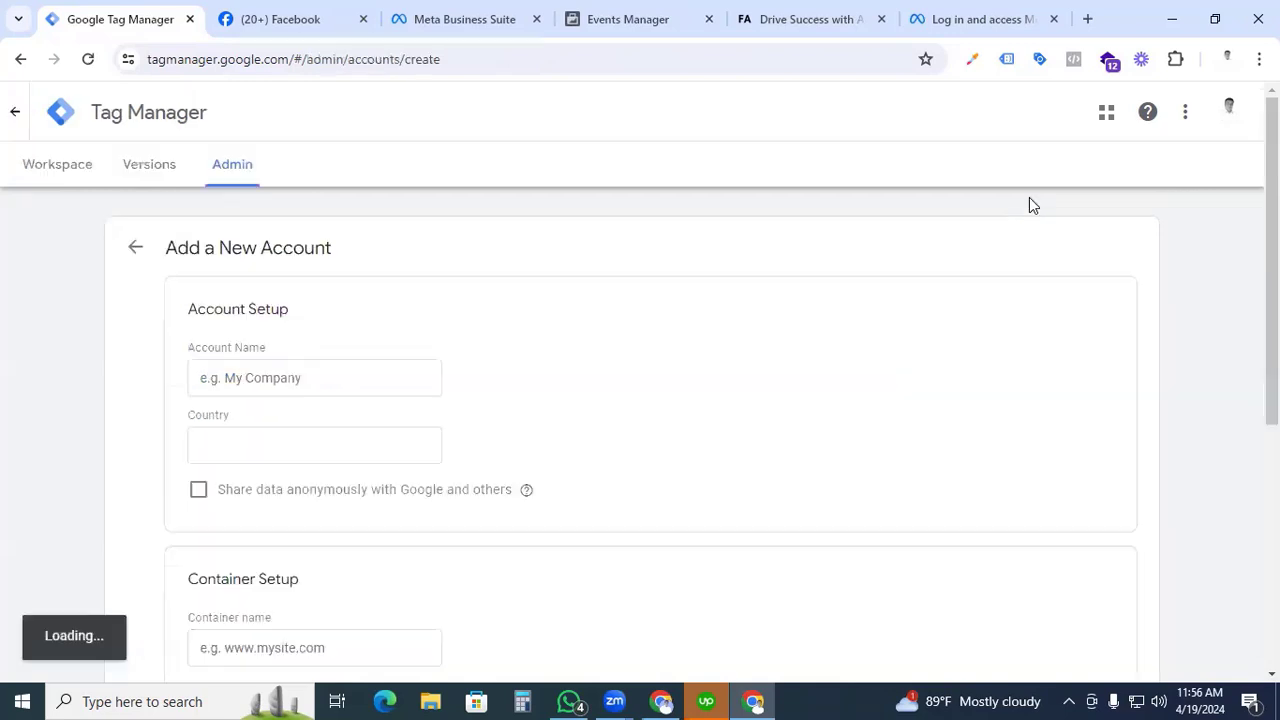
left_click(352, 384)
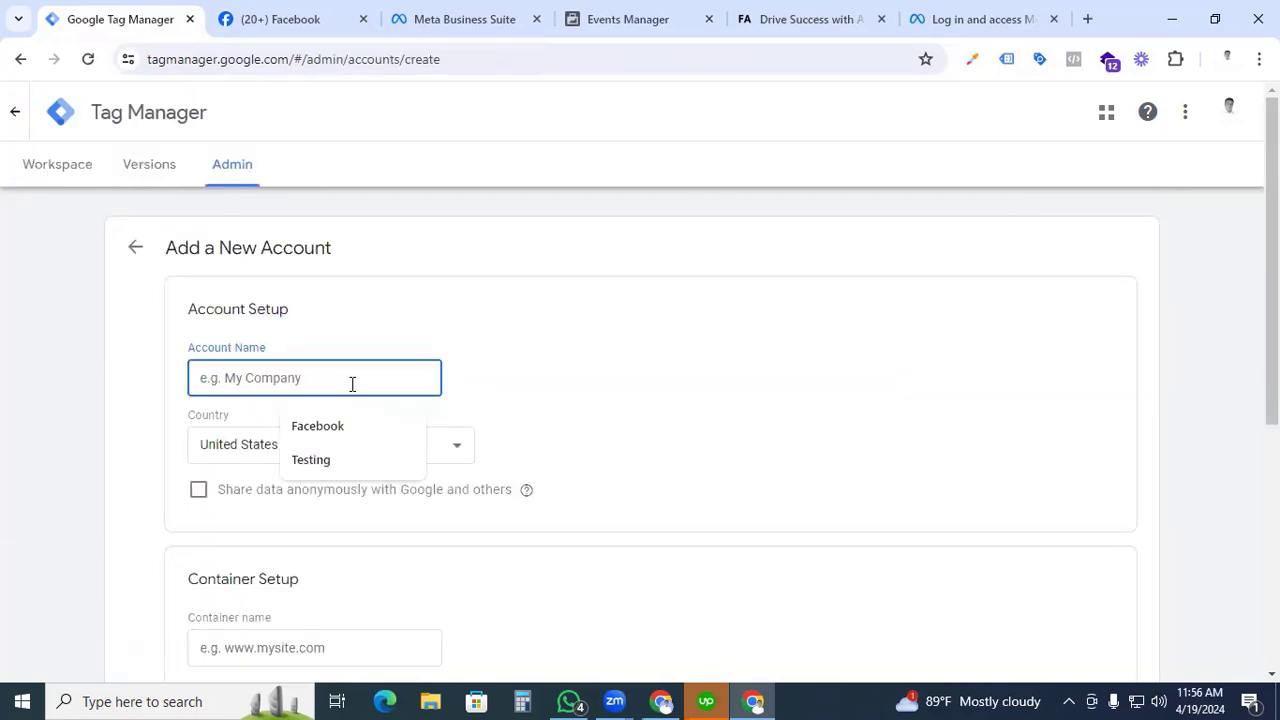
type("fa")
key("BackSpace")
key("BackSpace")
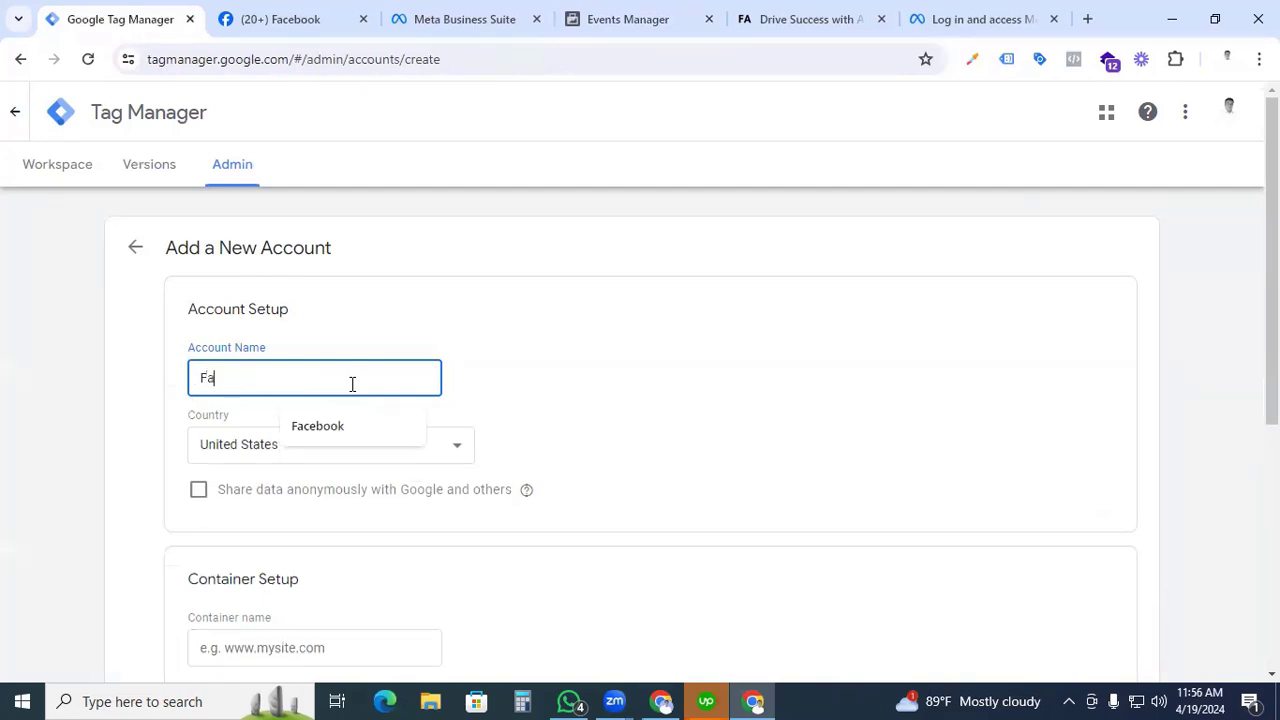
left_click(398, 450)
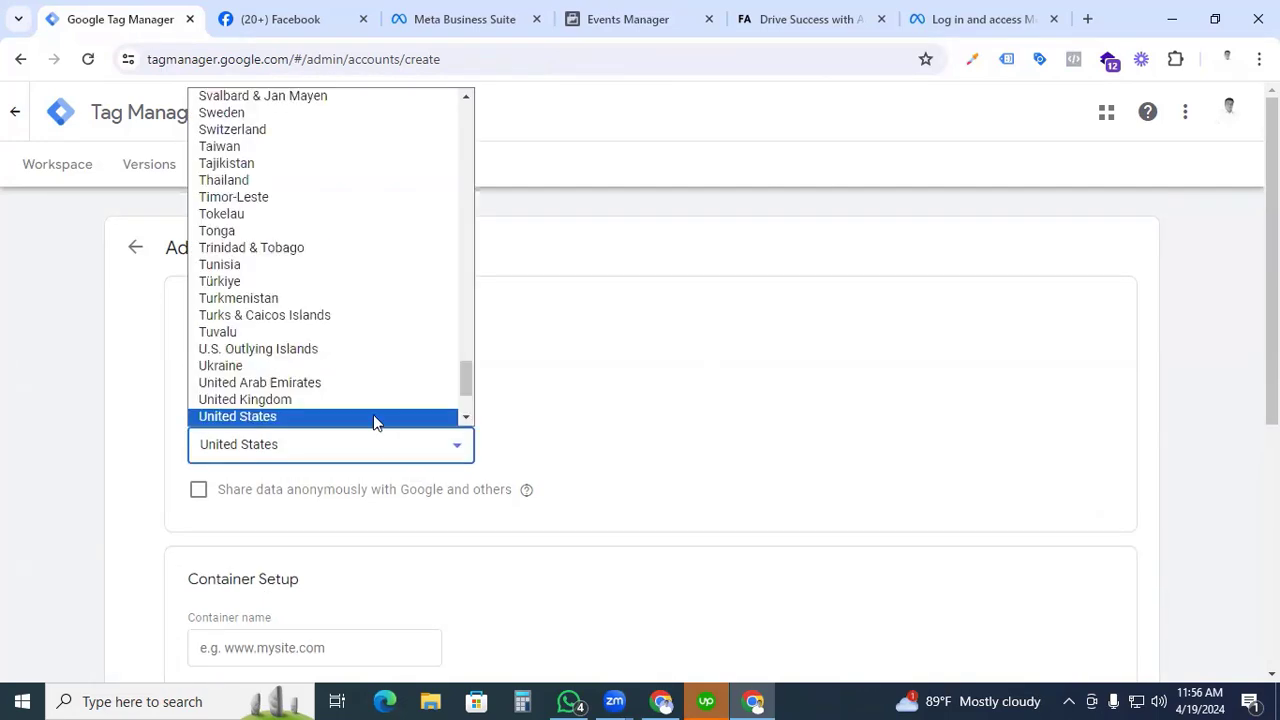
scroll(326, 208, "up", 20)
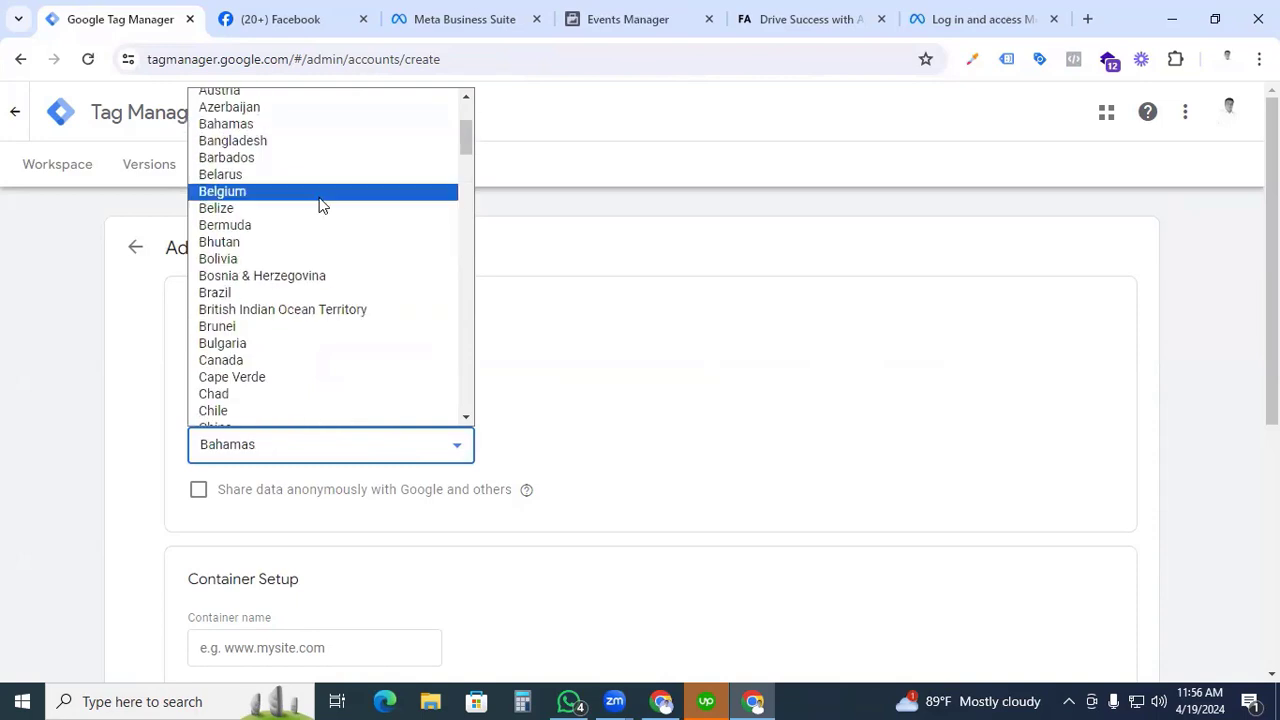
Name the container "Tracking" followed by the owner's full name, set its target platform to Web and submit it for creation.
left_click(354, 280)
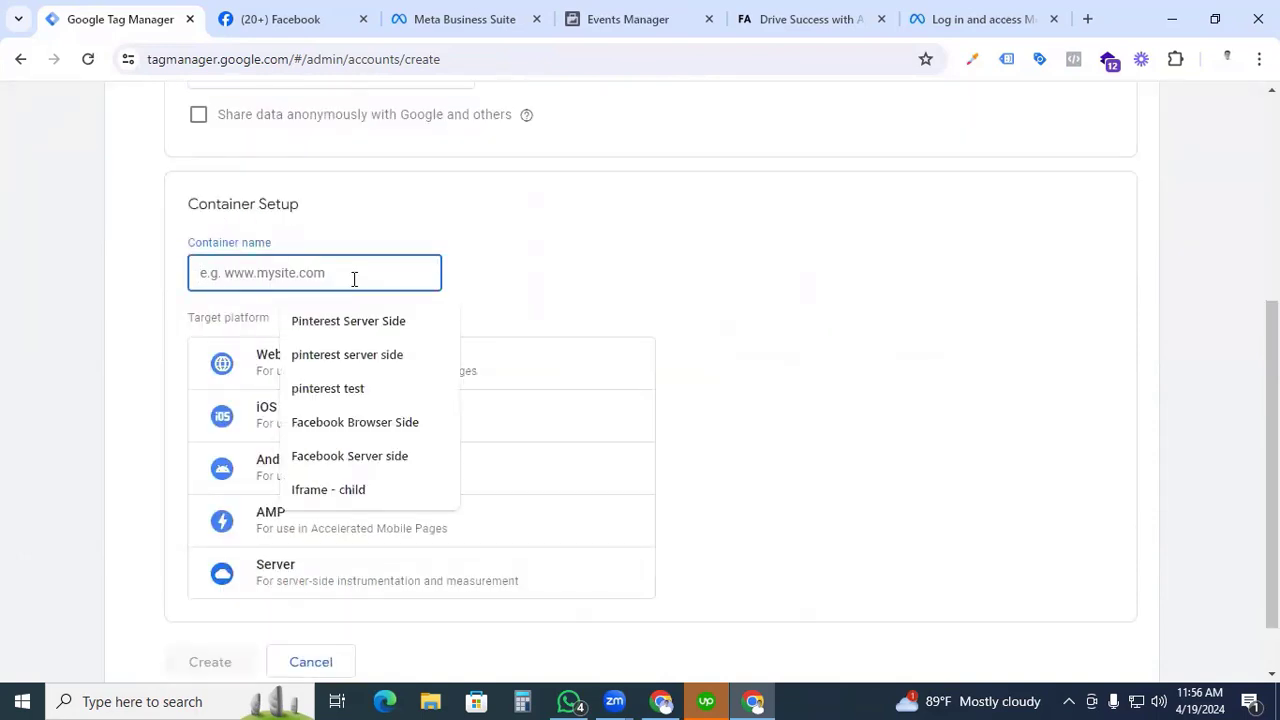
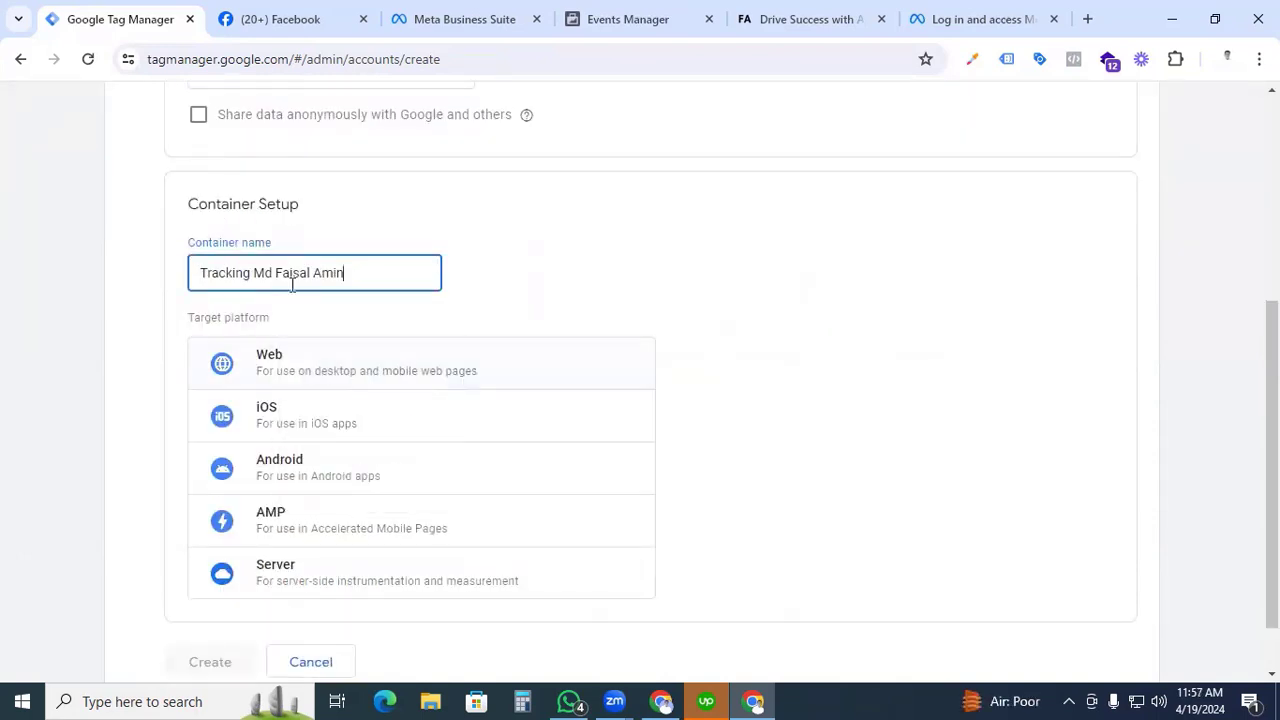
left_click(328, 366)
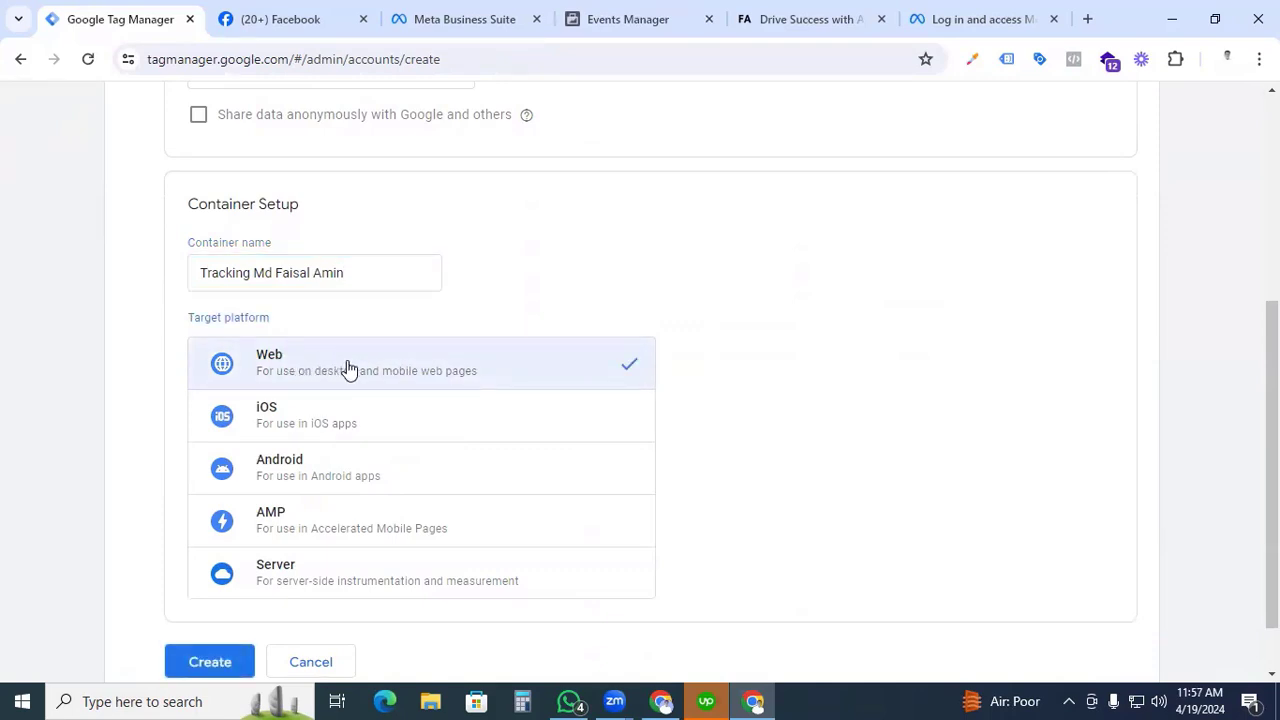
scroll(348, 368, "down", 1)
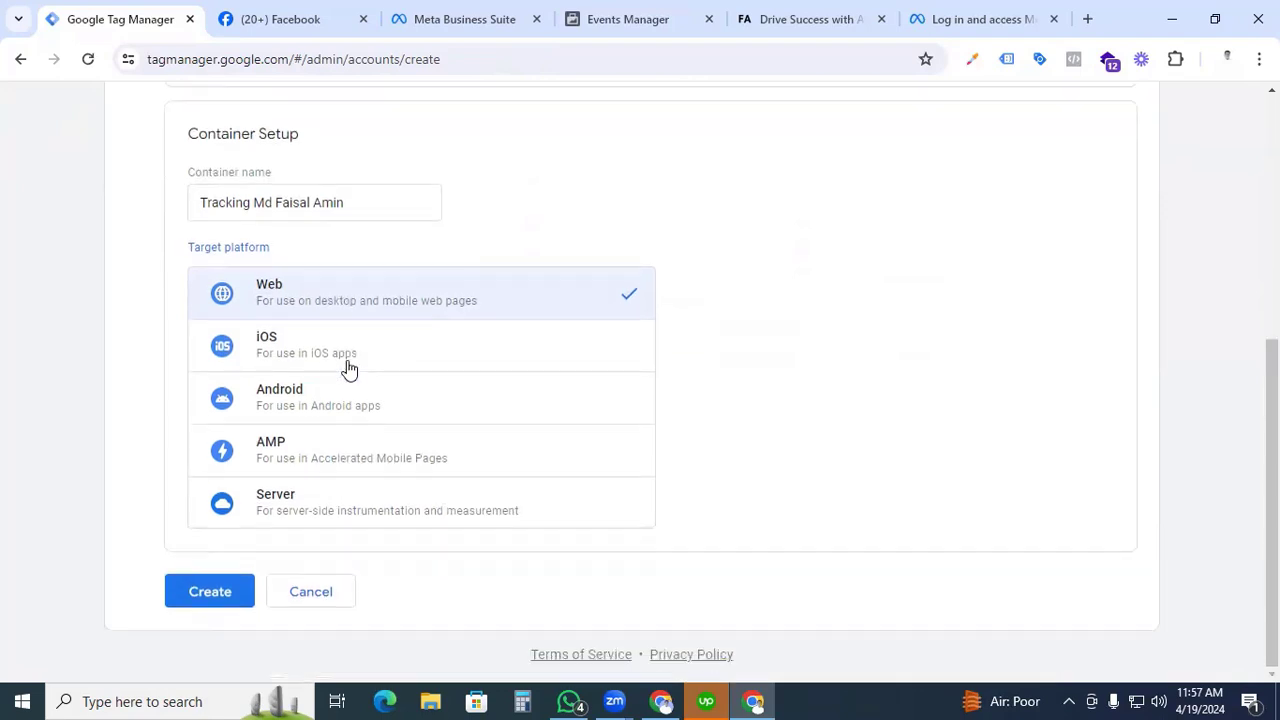
left_click(210, 591)
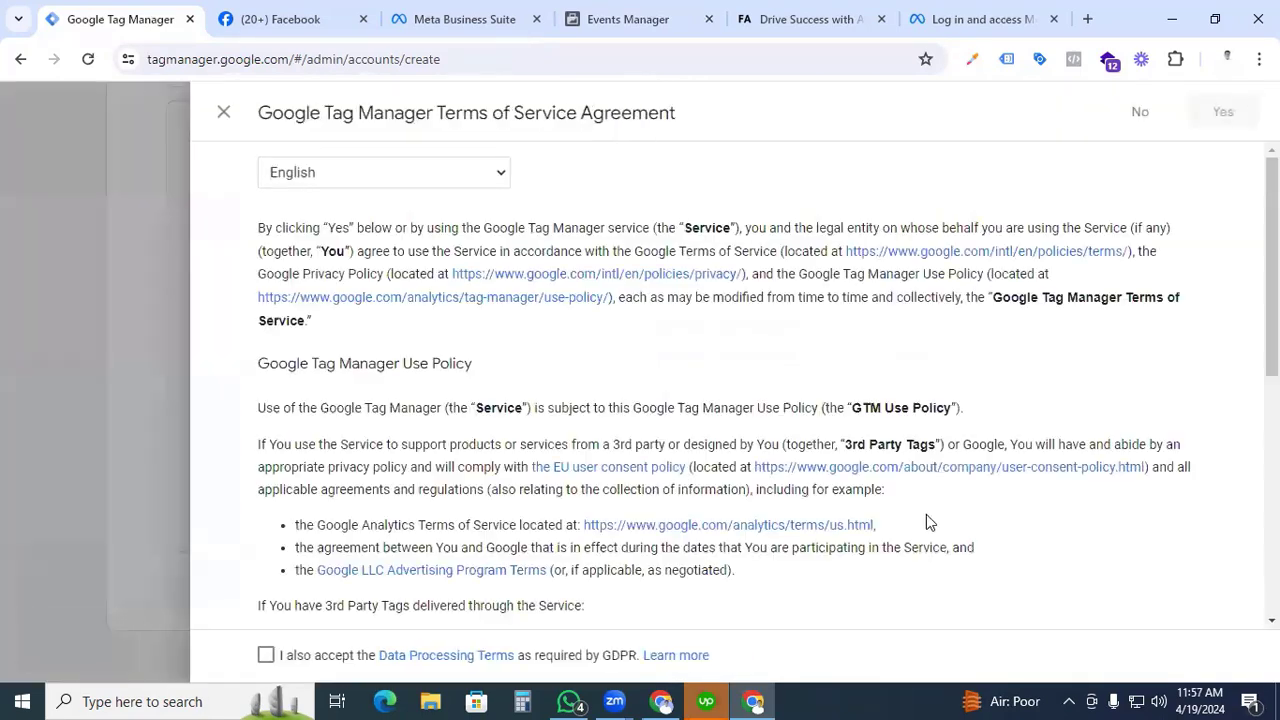
Accept the Tag Manager terms of service and the GDPR Data Processing Terms, then dismiss the installation code dialog.
scroll(926, 514, "down", 10)
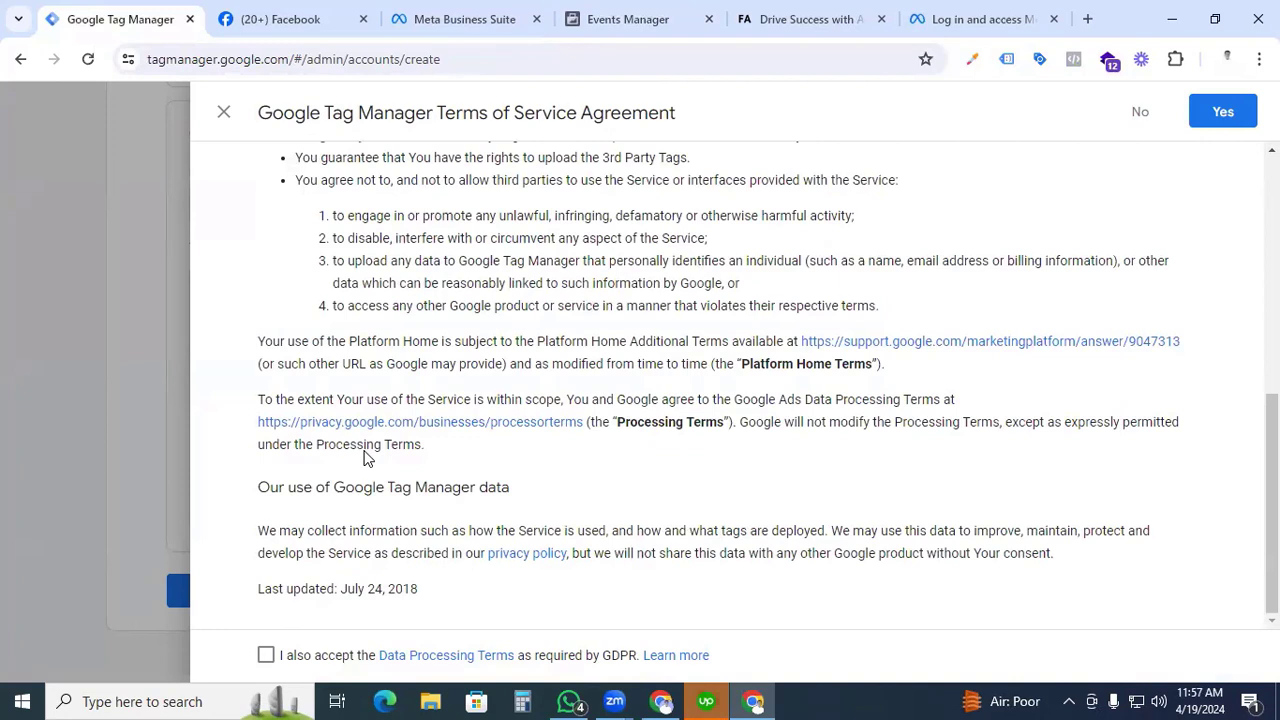
left_click(266, 657)
left_click(1226, 117)
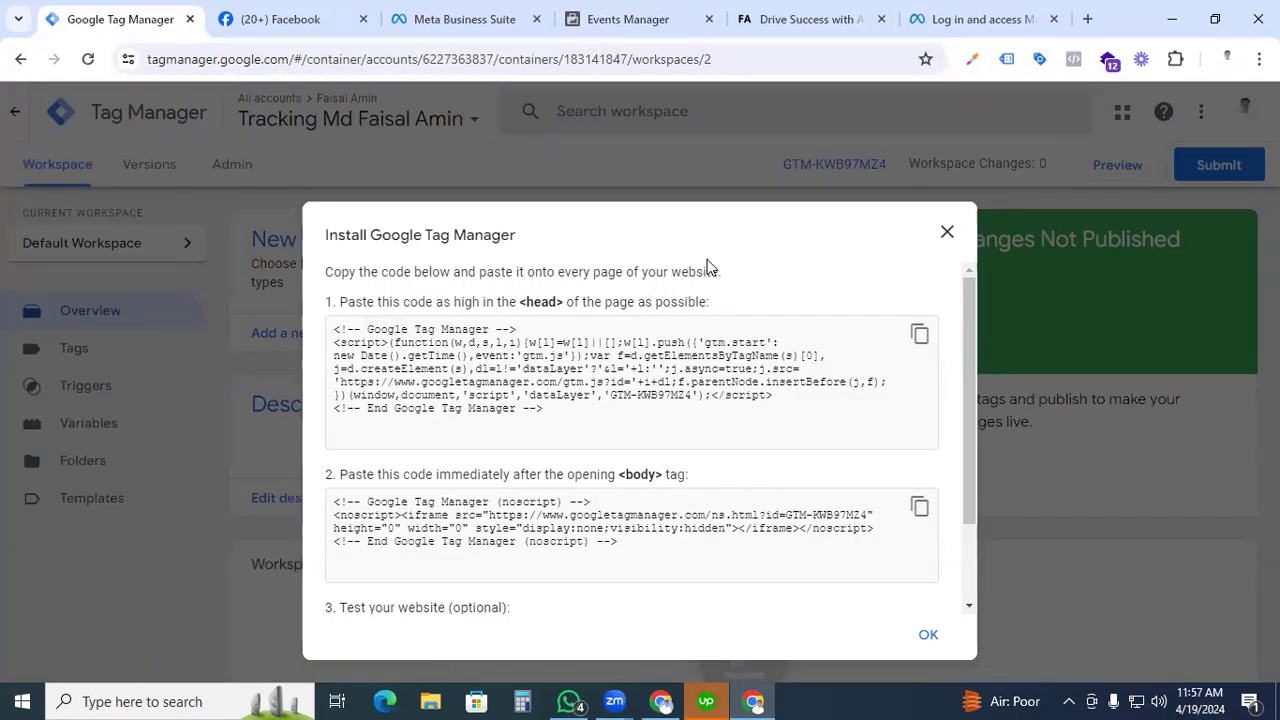
left_click(947, 234)
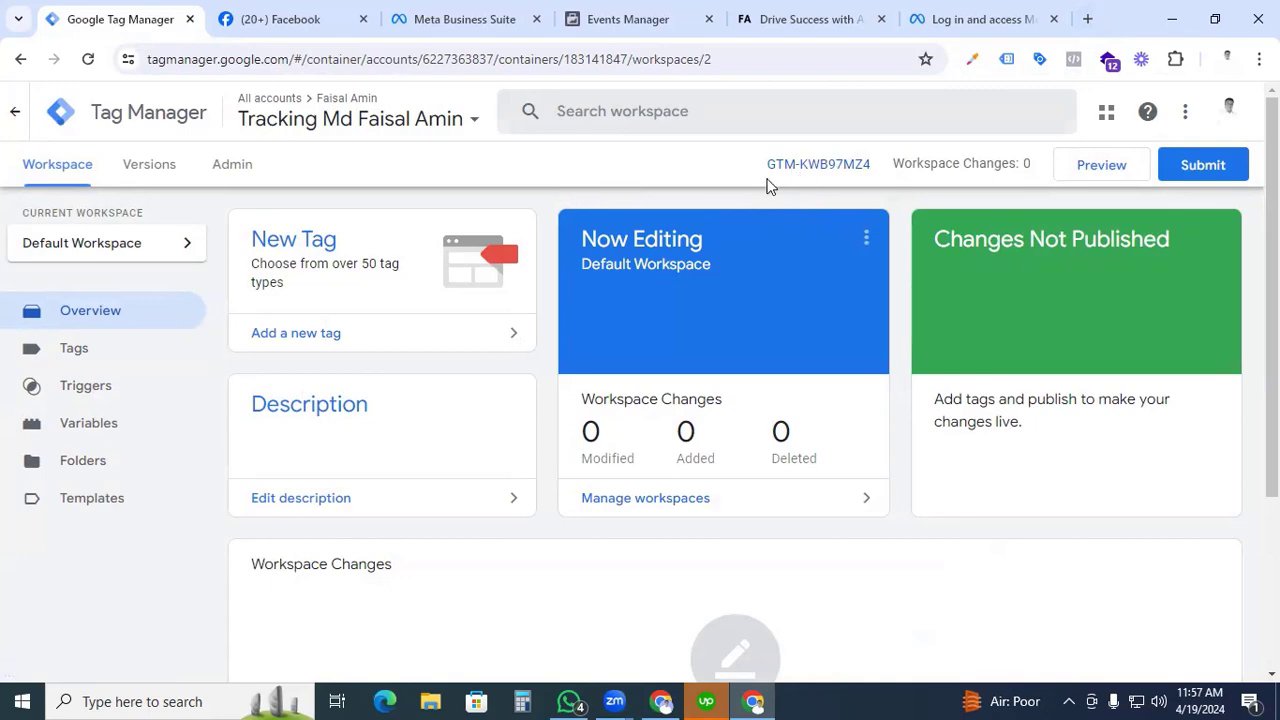
Open the website's WordPress admin, go through its installed plugins, and open the Google Tag Manager for WordPress settings in a new tab.
left_click(1087, 20)
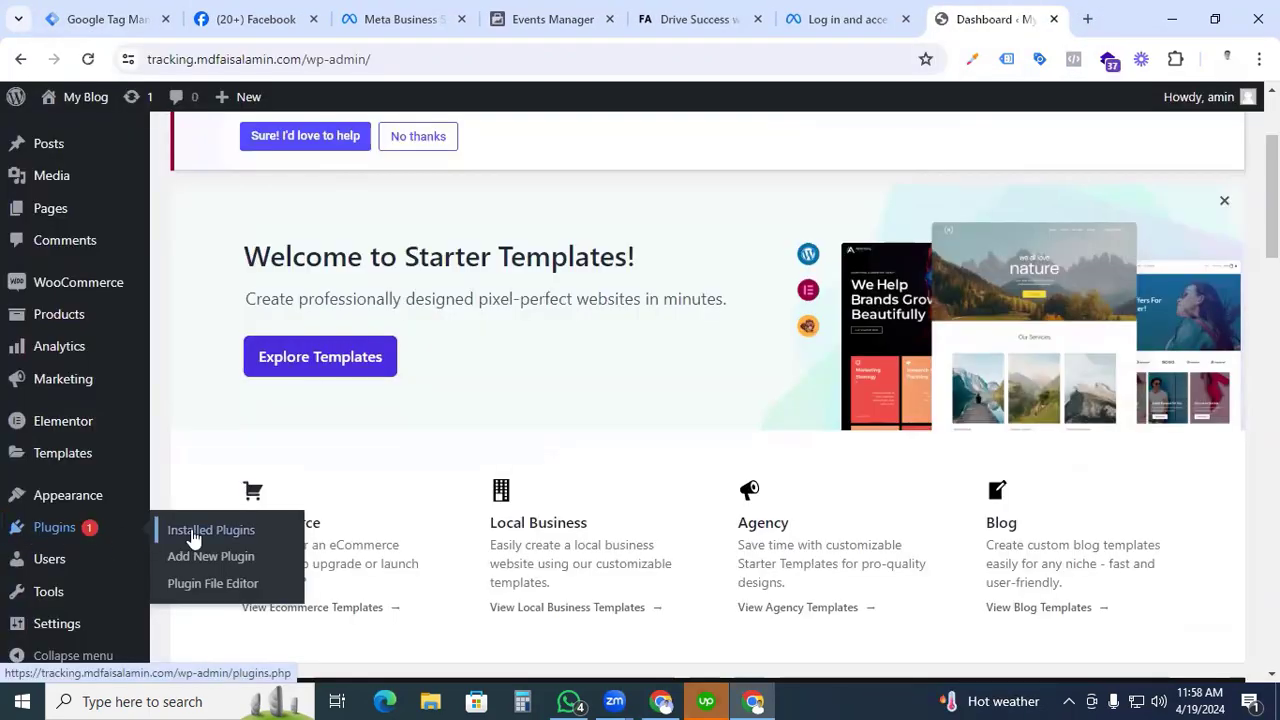
middle_click(193, 530)
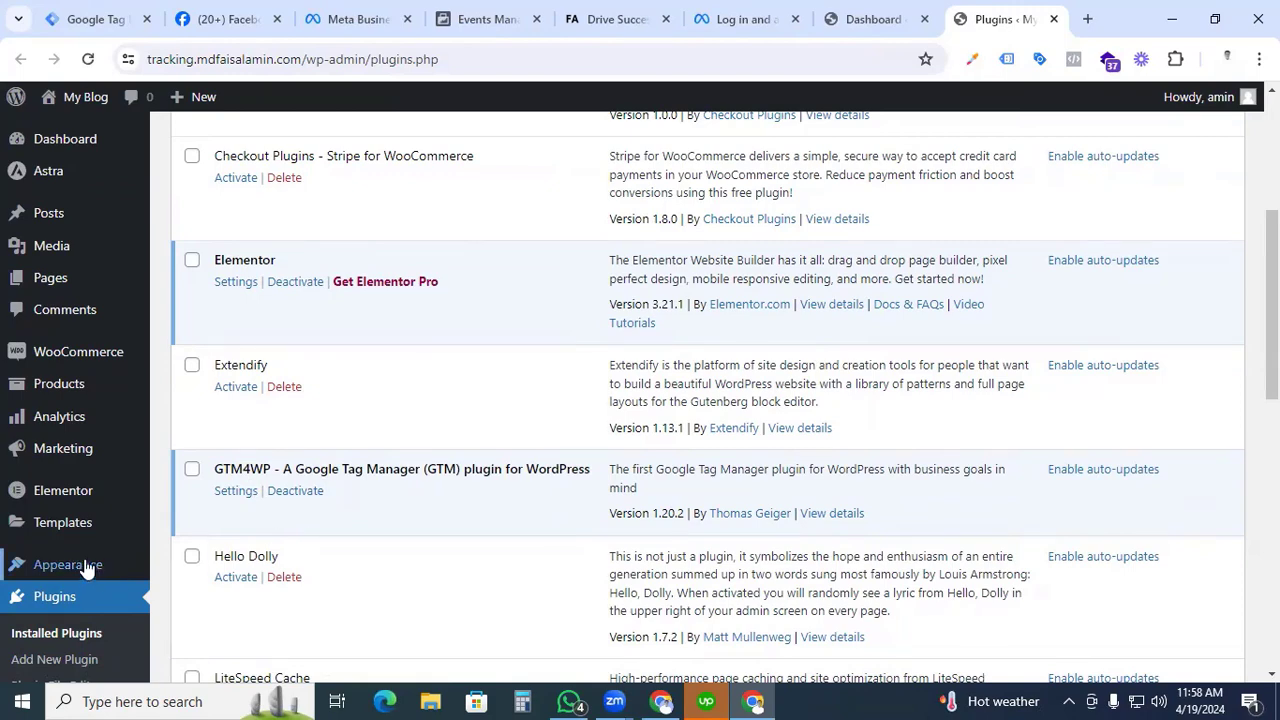
scroll(86, 563, "down", 2)
scroll(86, 566, "down", 2)
mouse_move(60, 630)
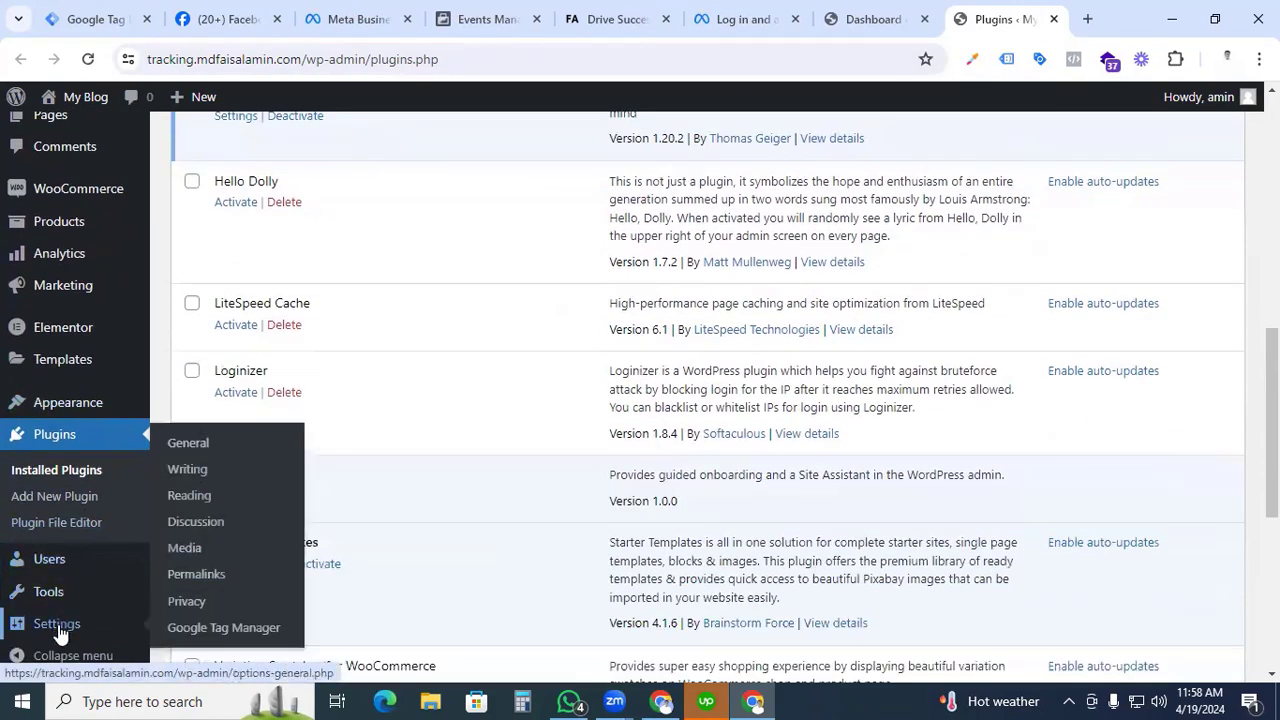
middle_click(214, 633)
left_click(1025, 16)
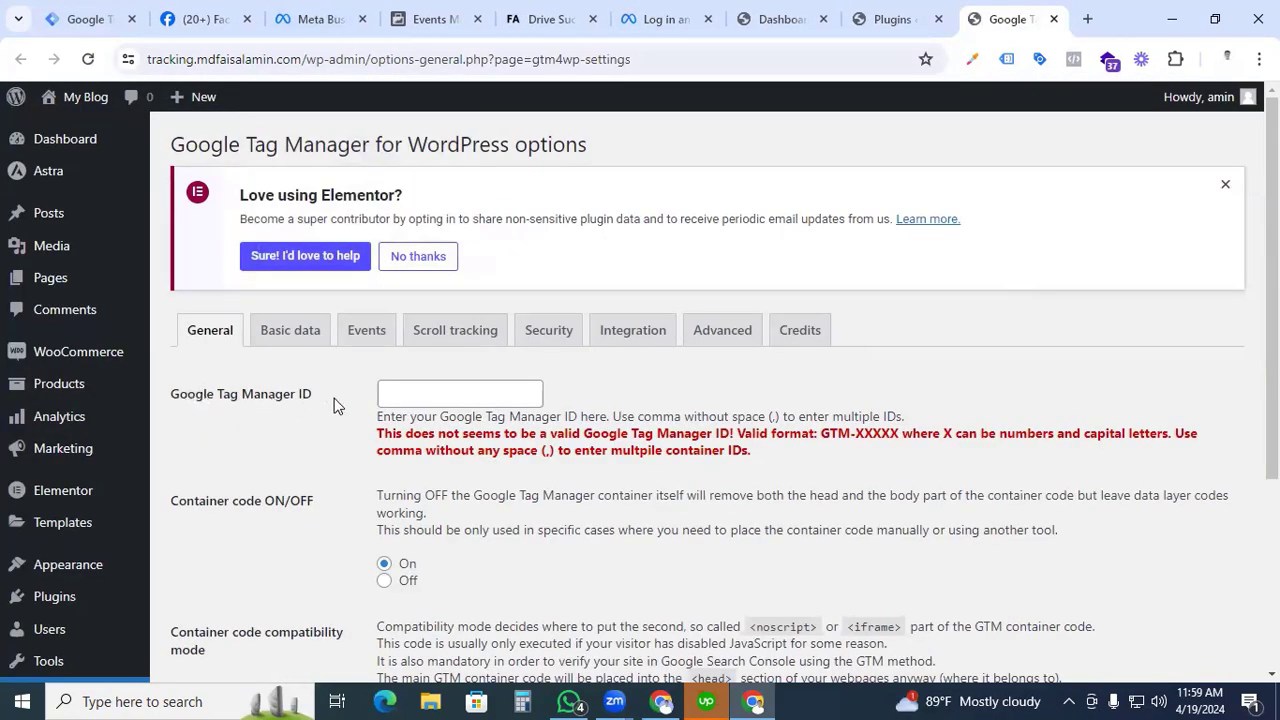
Copy the container ID GTM-KWB97MZ4 from Google Tag Manager's installation code into the WordPress plugin's Google Tag Manager ID setting.
left_click(103, 20)
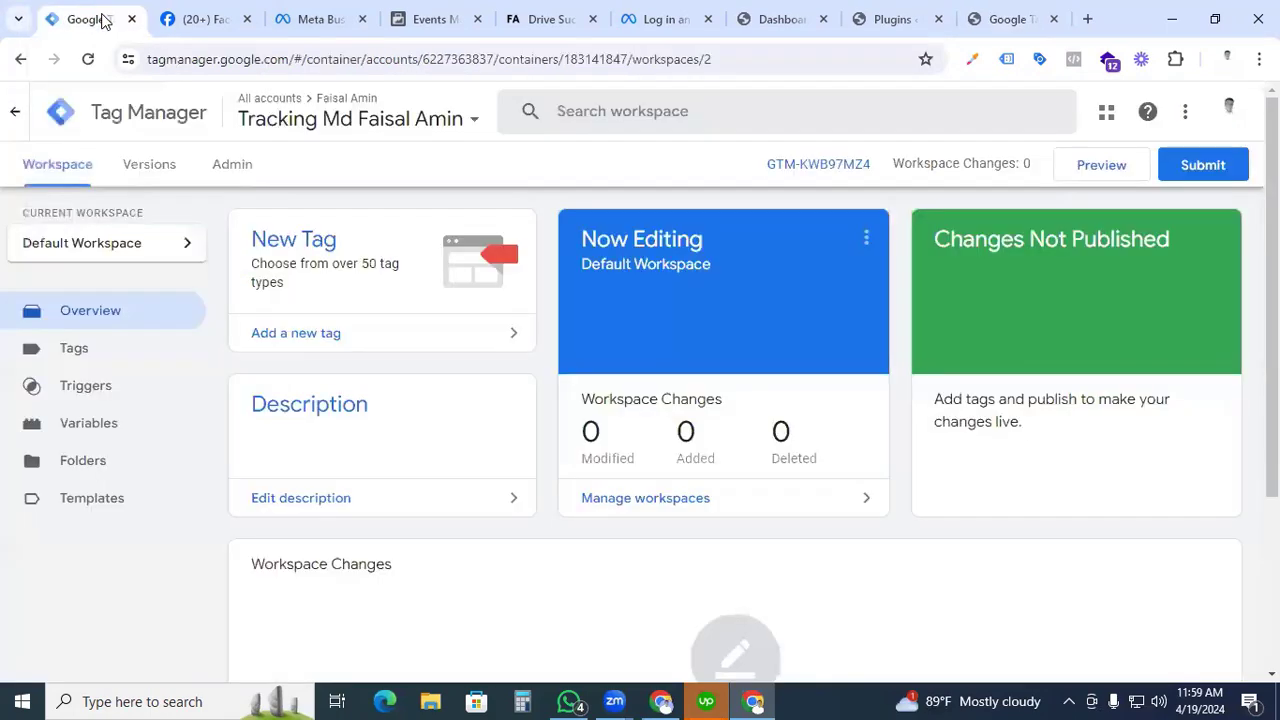
left_click(868, 165)
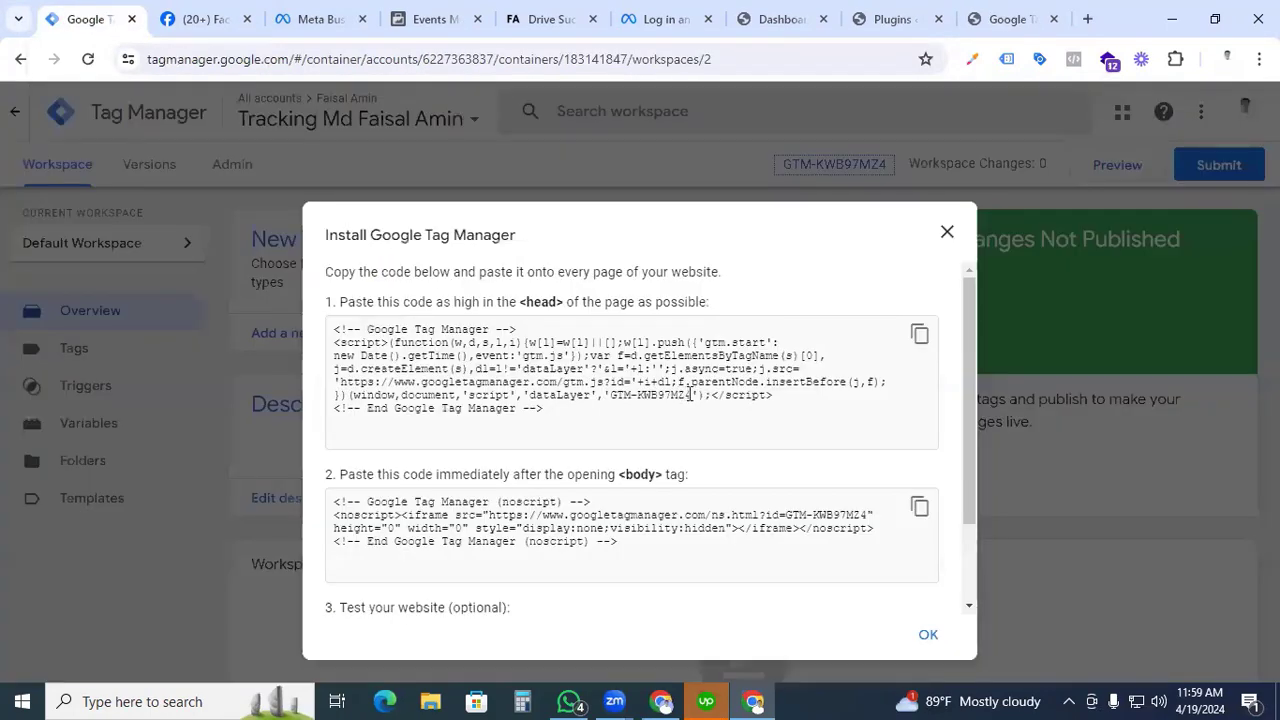
left_click_drag(691, 395, 609, 395)
key("ctrl+c")
left_click(1013, 19)
left_click(461, 397)
key("ctrl+v")
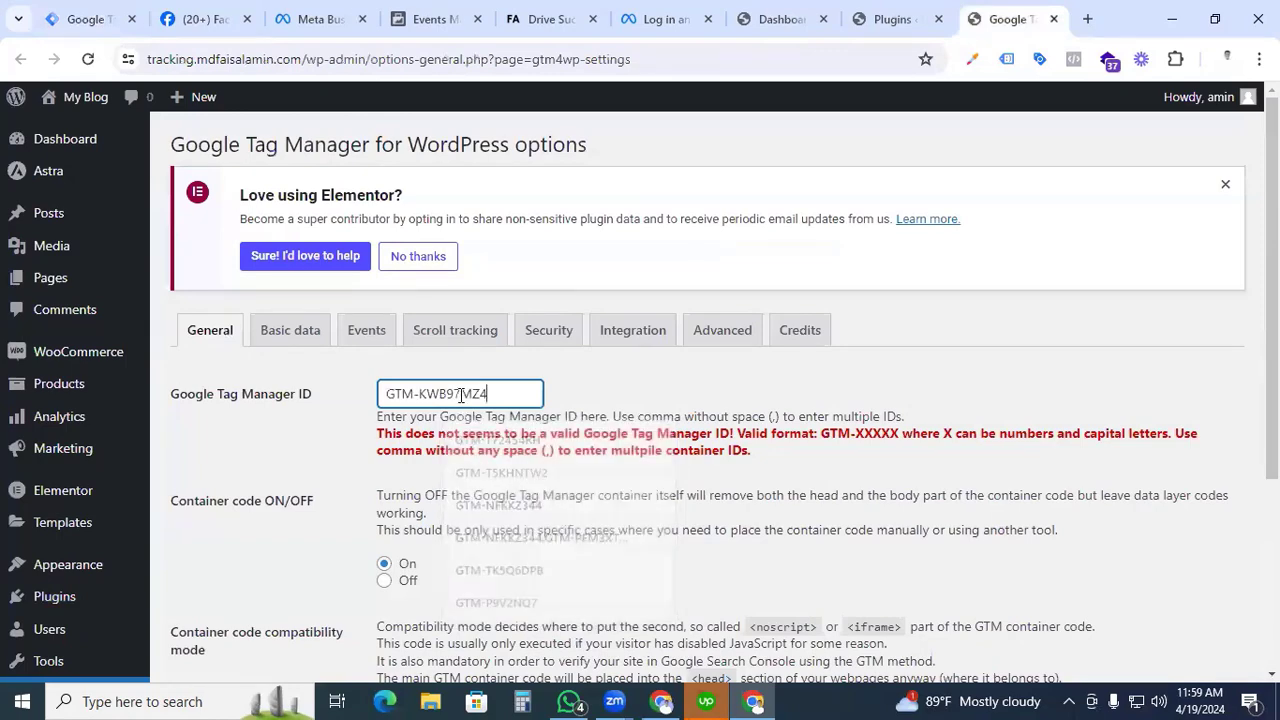
scroll(660, 404, "down", 1)
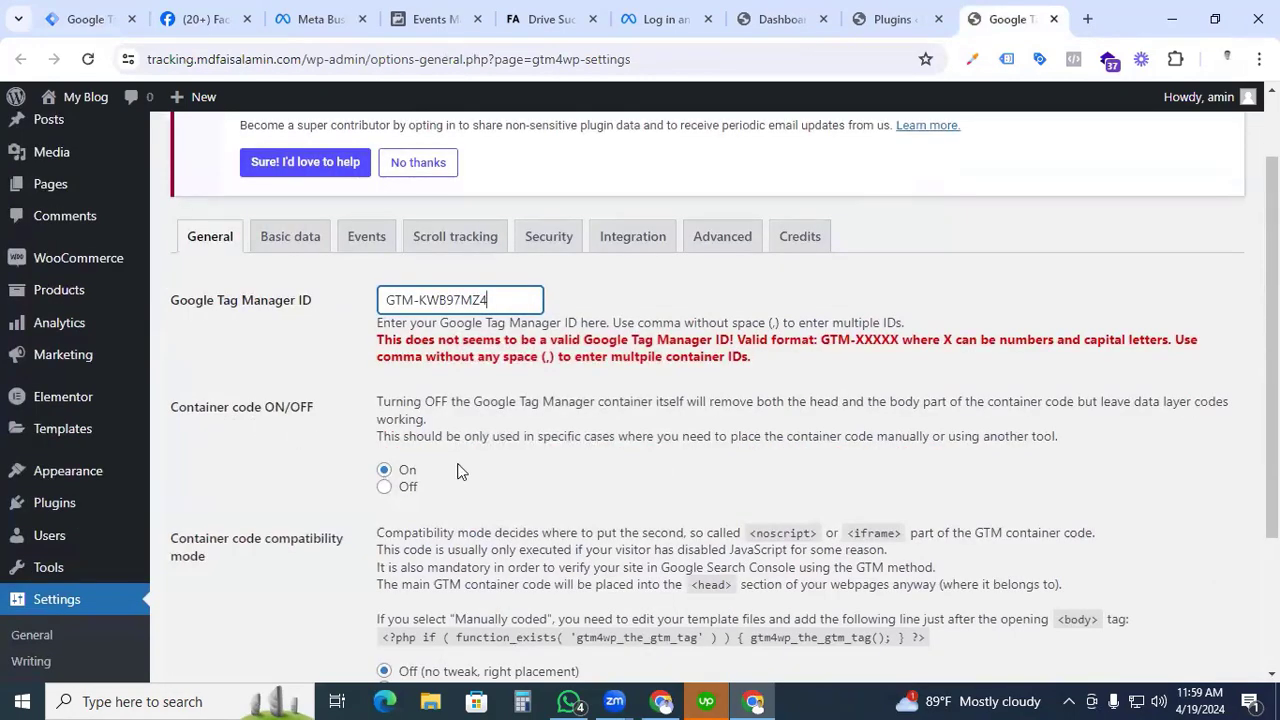
scroll(461, 471, "down", 2)
scroll(341, 538, "up", 3)
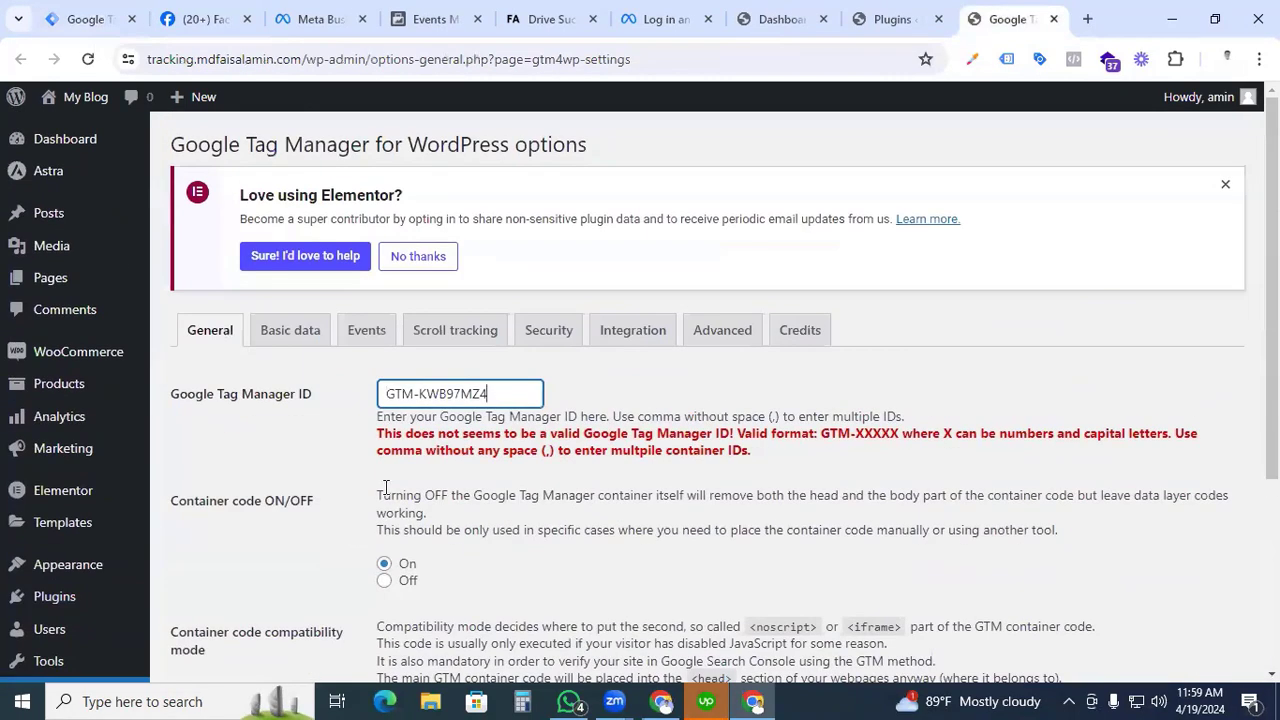
Review the plugin's WooCommerce integration options, keep Track e-commerce enabled, and save the plugin settings.
left_click(614, 336)
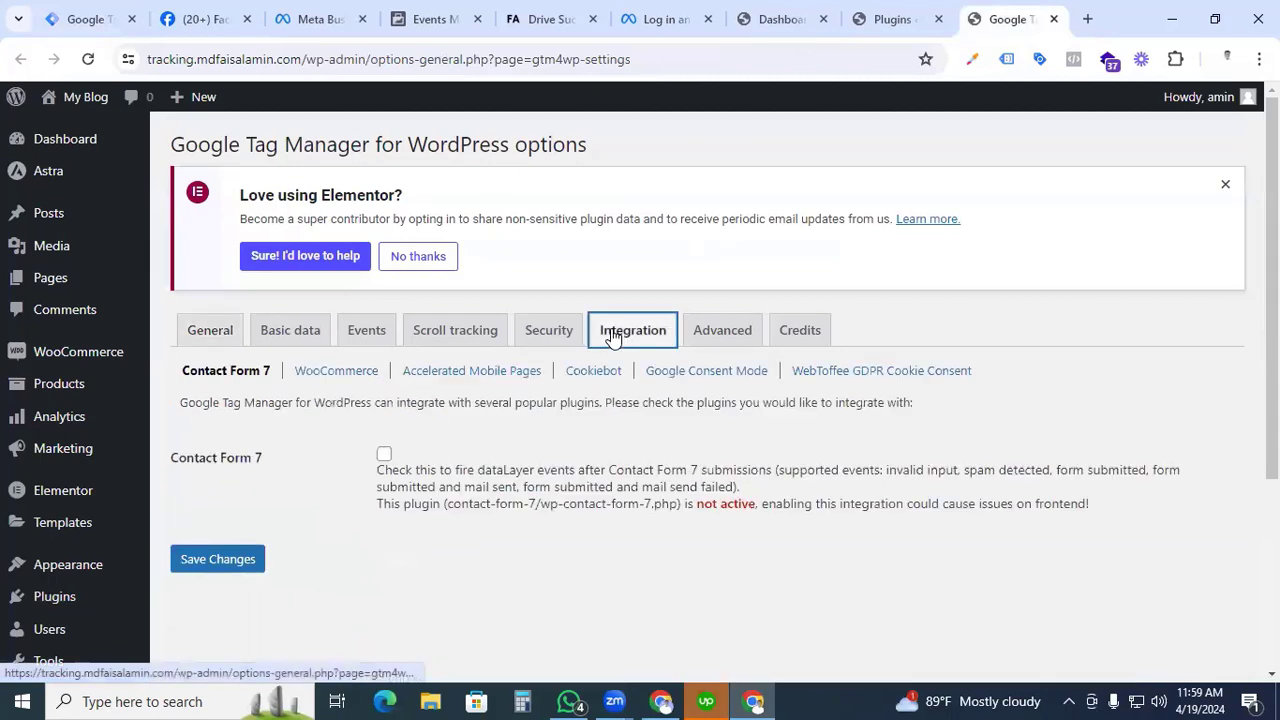
left_click(355, 380)
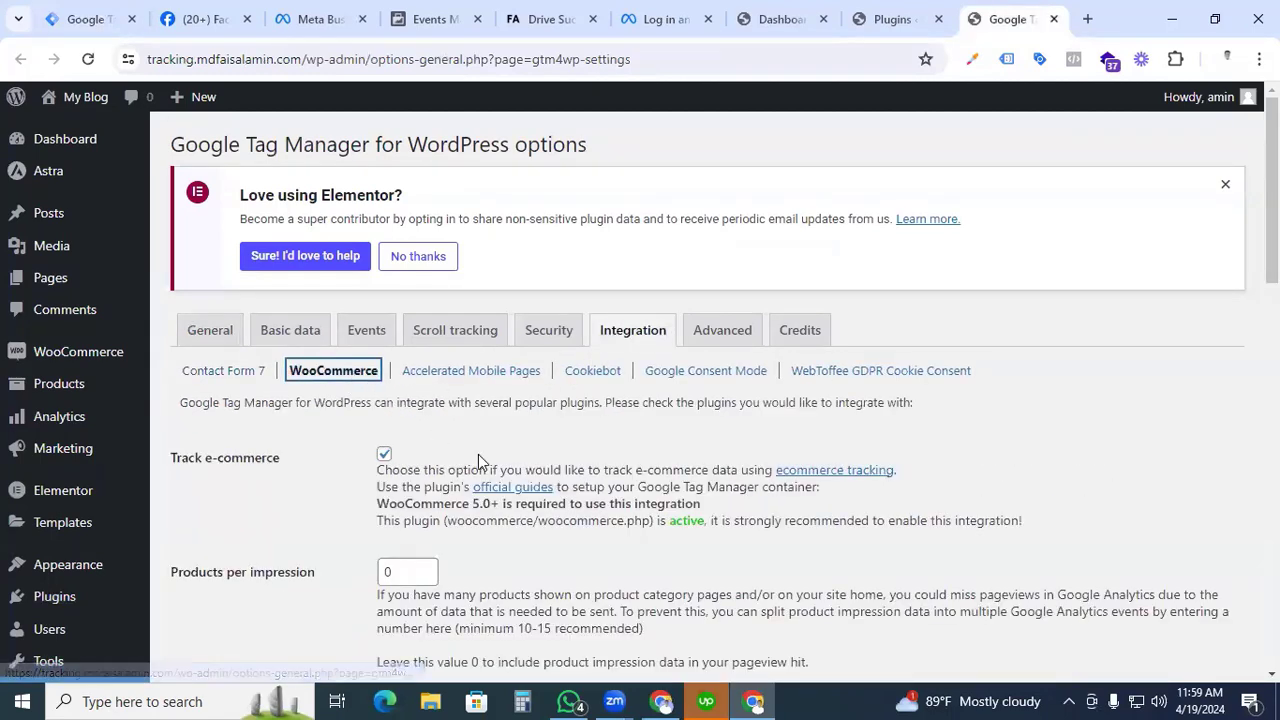
scroll(478, 458, "down", 1)
left_click(383, 362)
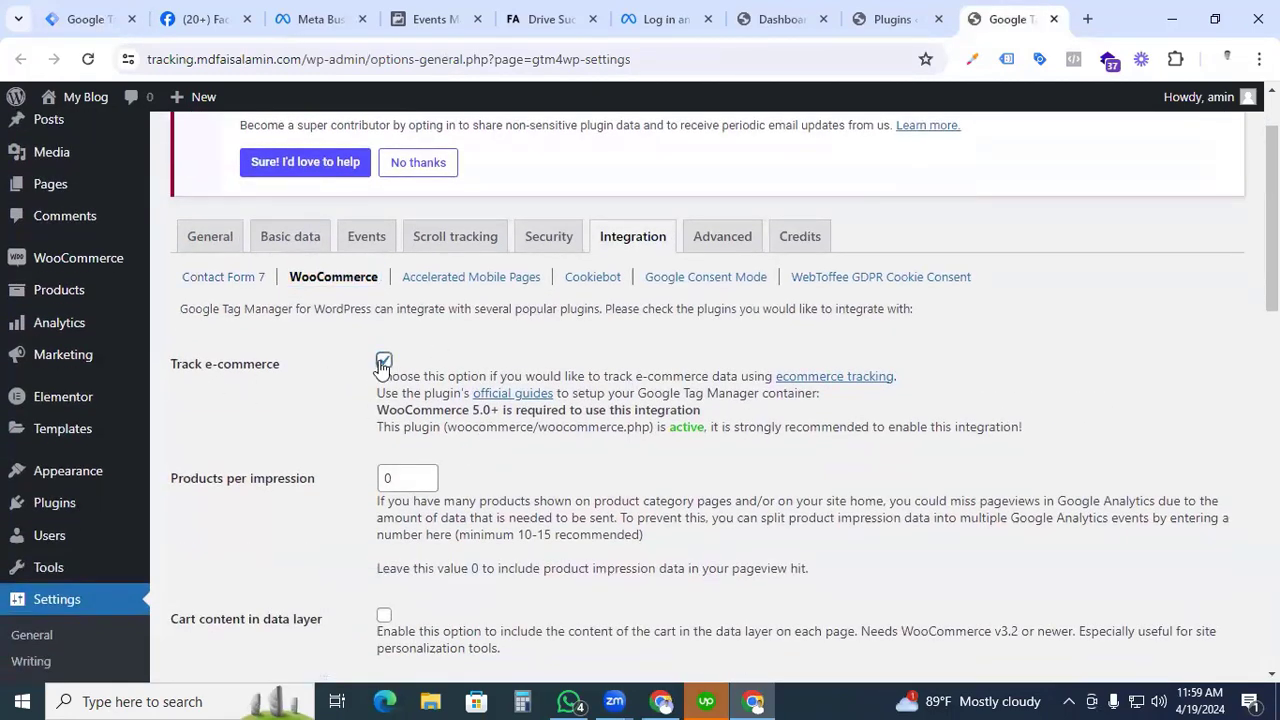
scroll(440, 450, "down", 4)
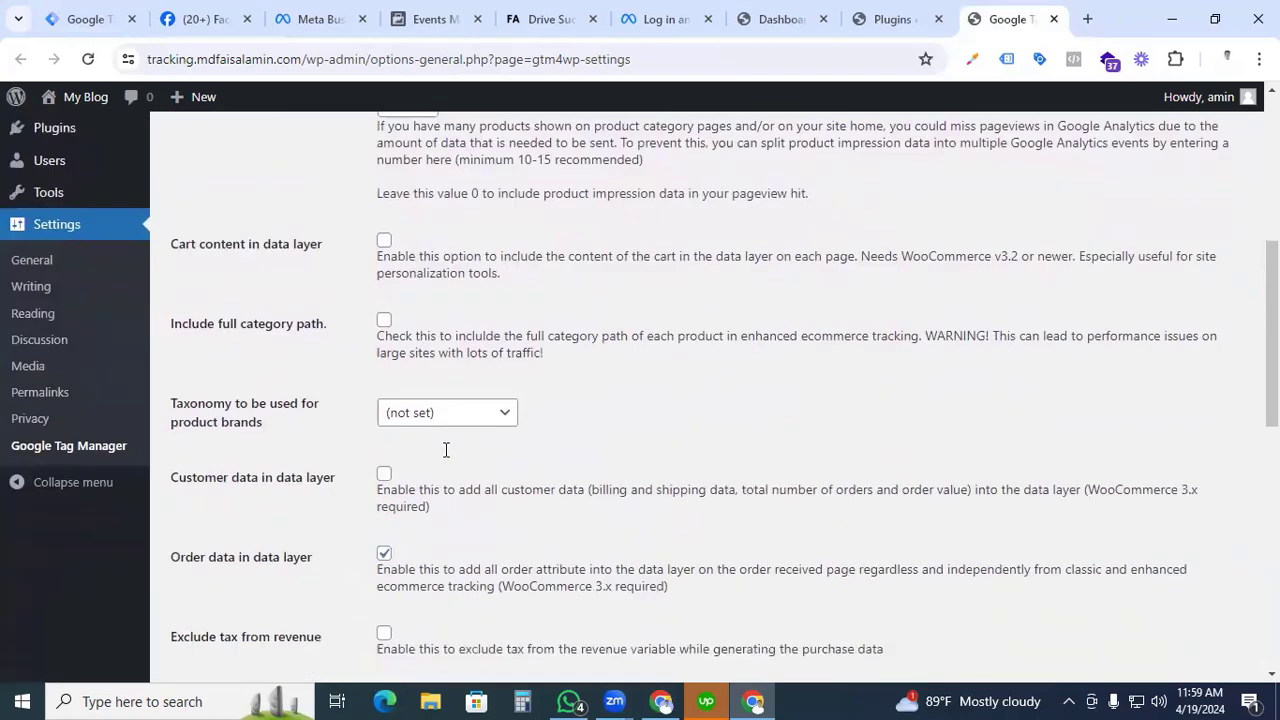
scroll(200, 566, "down", 3)
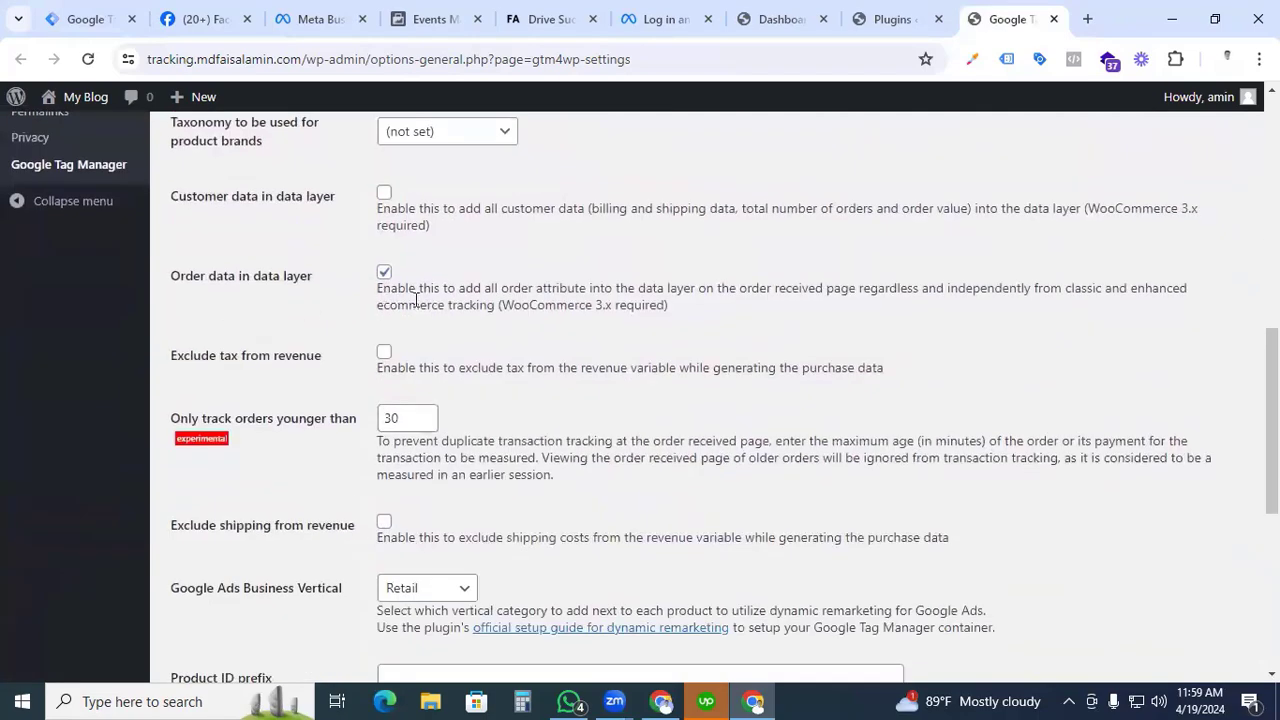
scroll(508, 378, "down", 4)
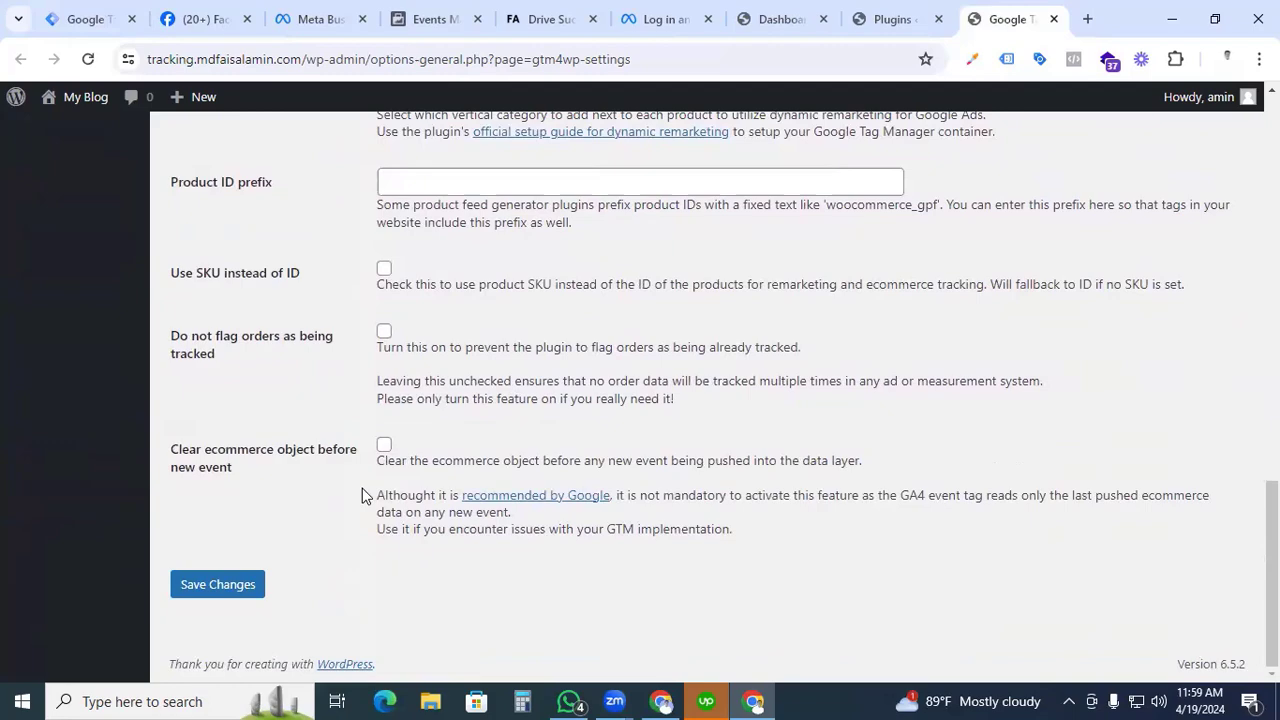
left_click(229, 590)
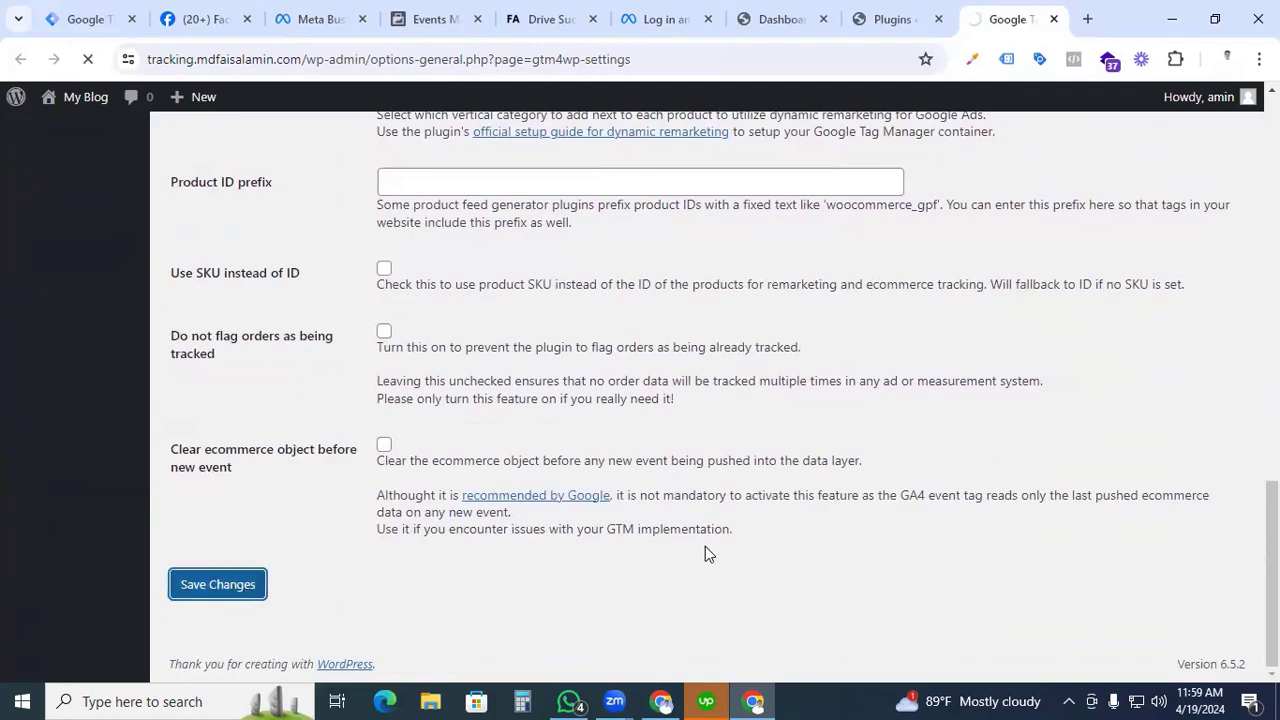
Return to Google Tag Manager, dismiss the installation code, and start a new tag up to choosing its type.
left_click(90, 24)
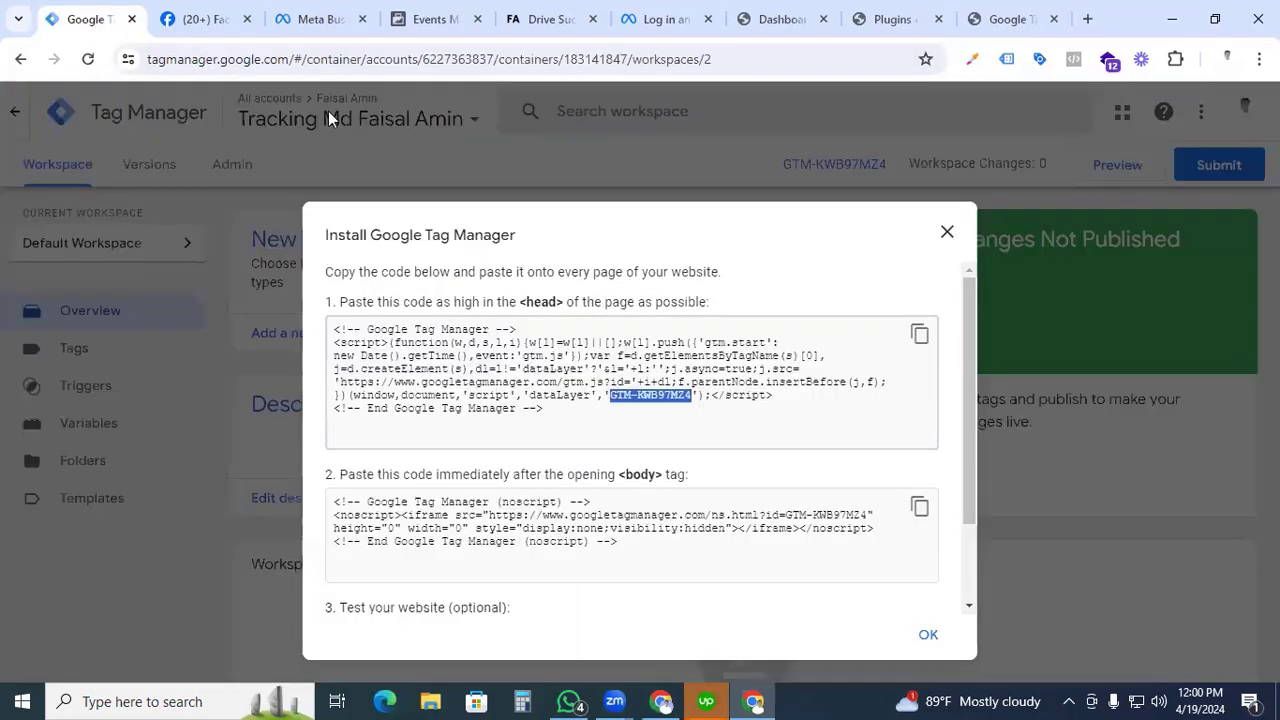
left_click(948, 232)
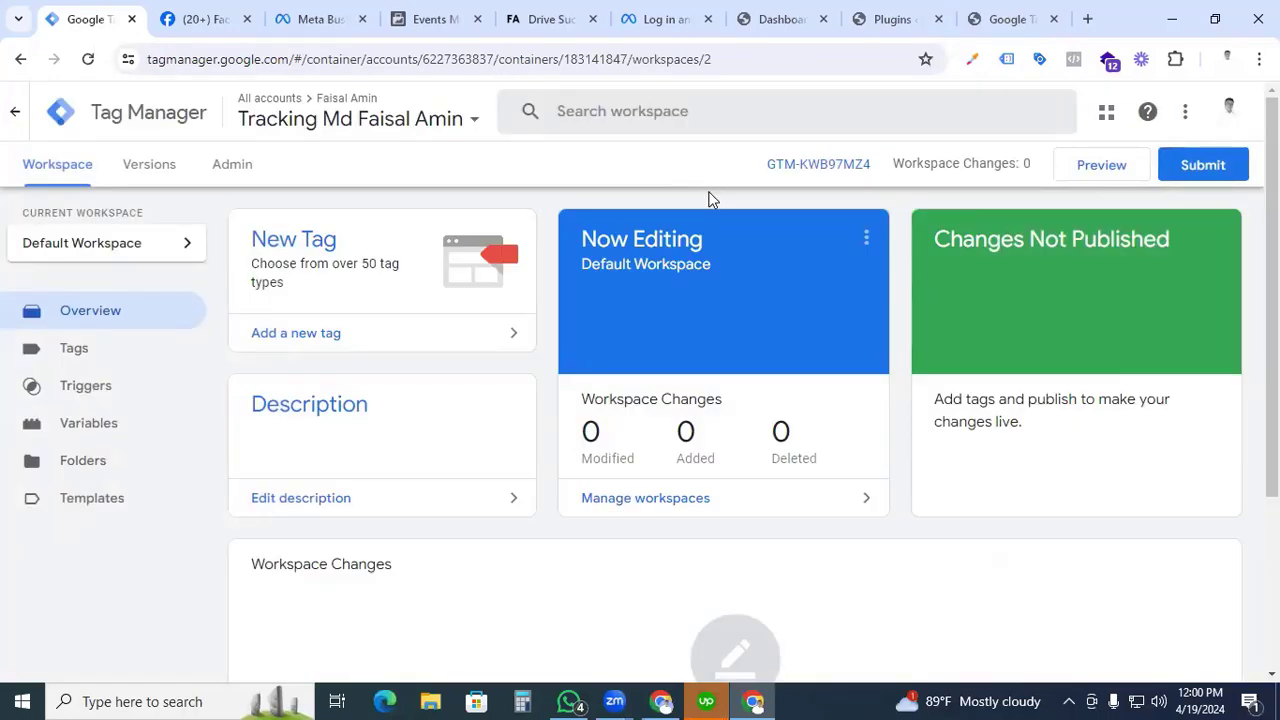
left_click(154, 362)
left_click(1200, 249)
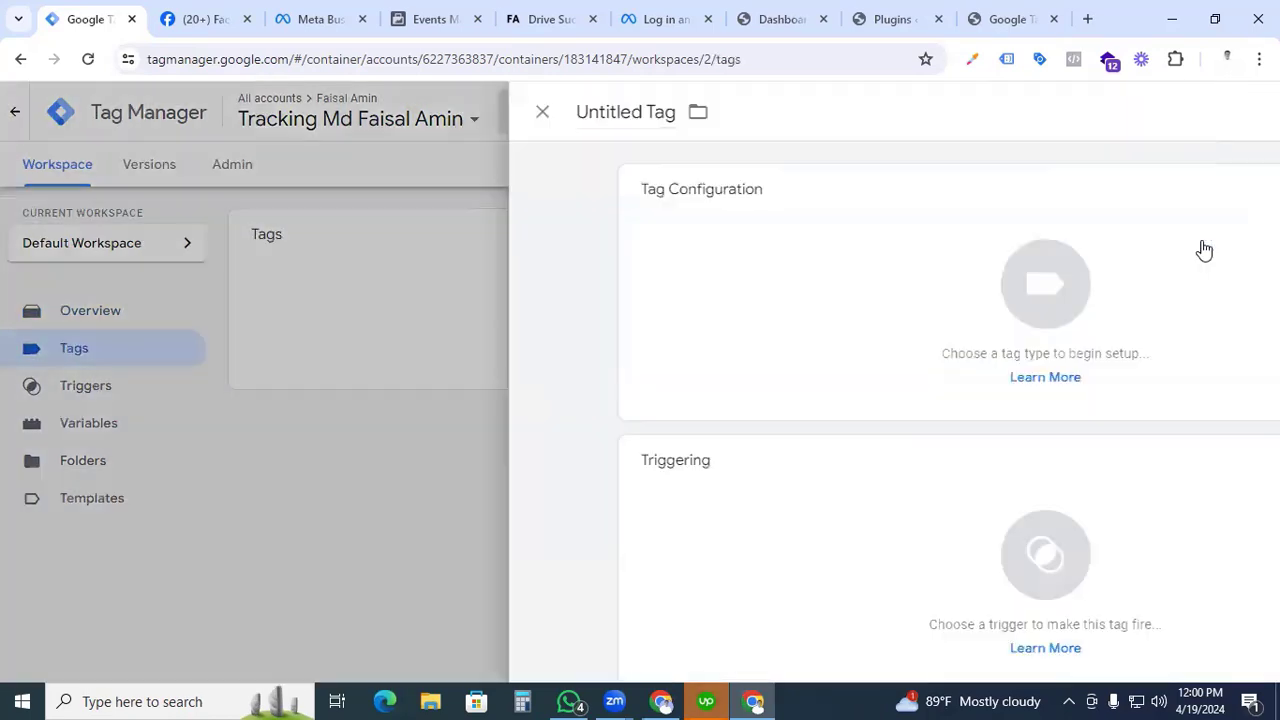
left_click(720, 289)
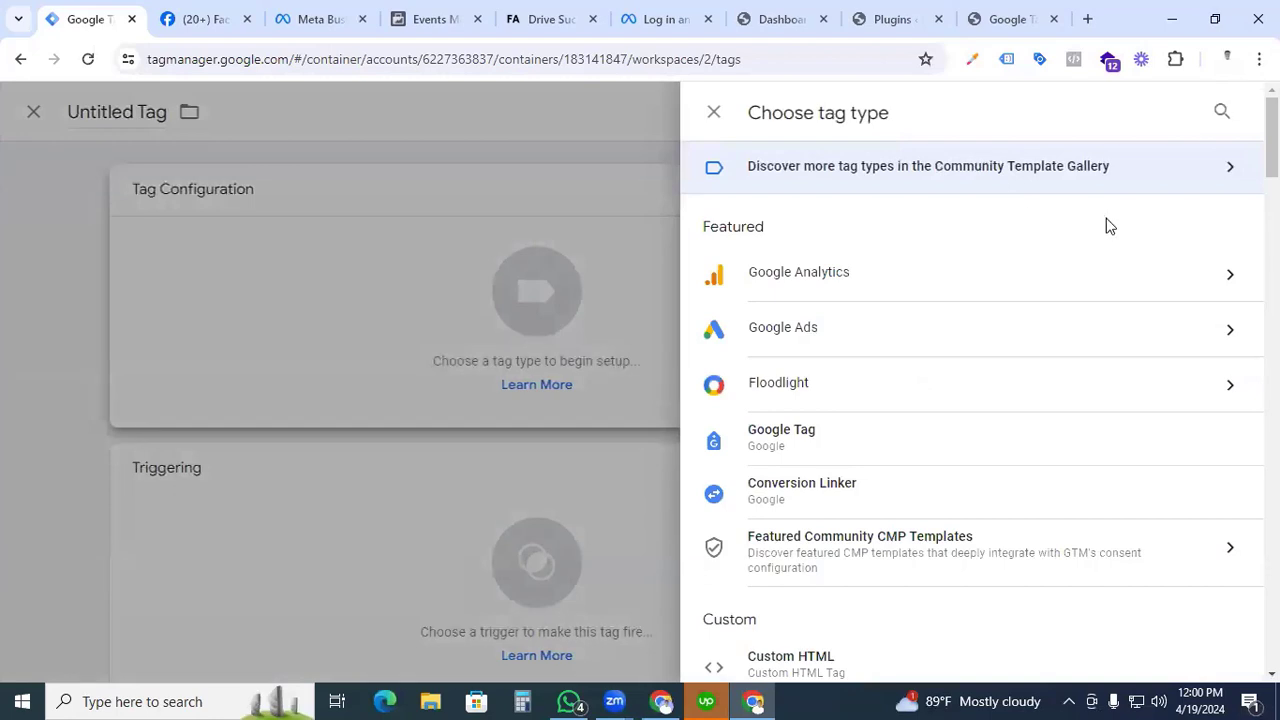
Search the built-in tag types for "facebook" and clear the search.
left_click(1220, 111)
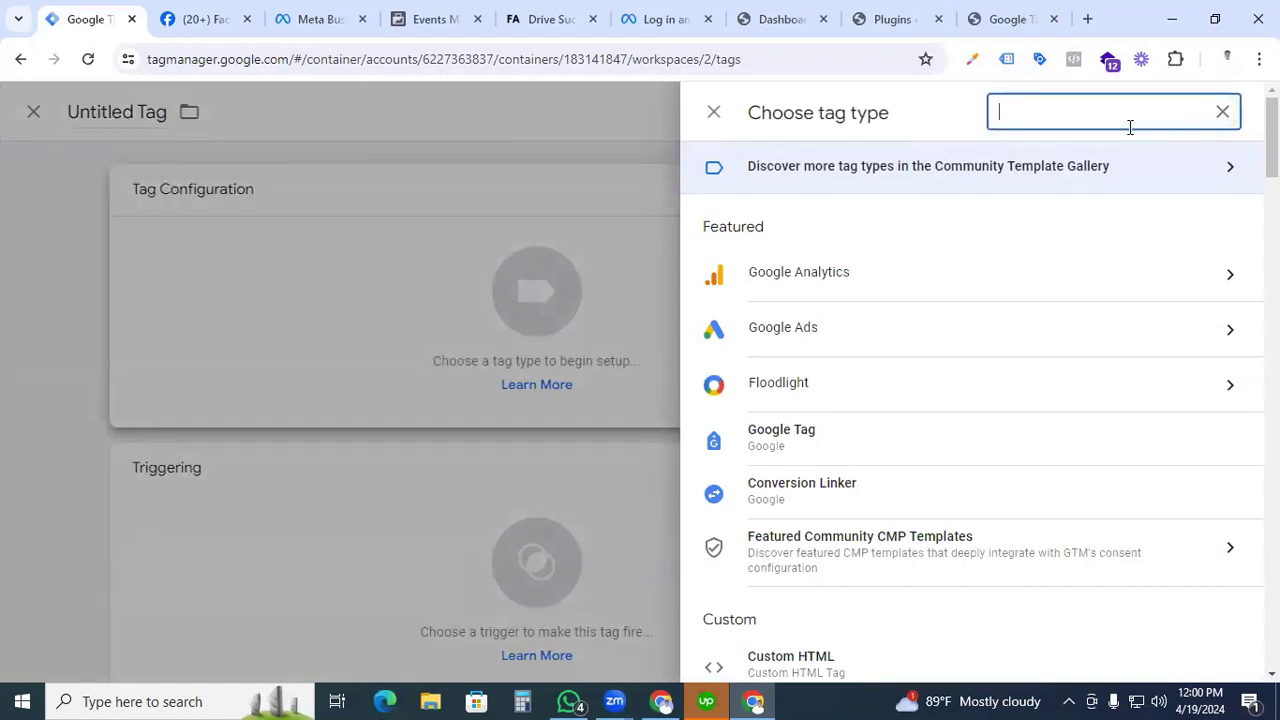
type("facebook")
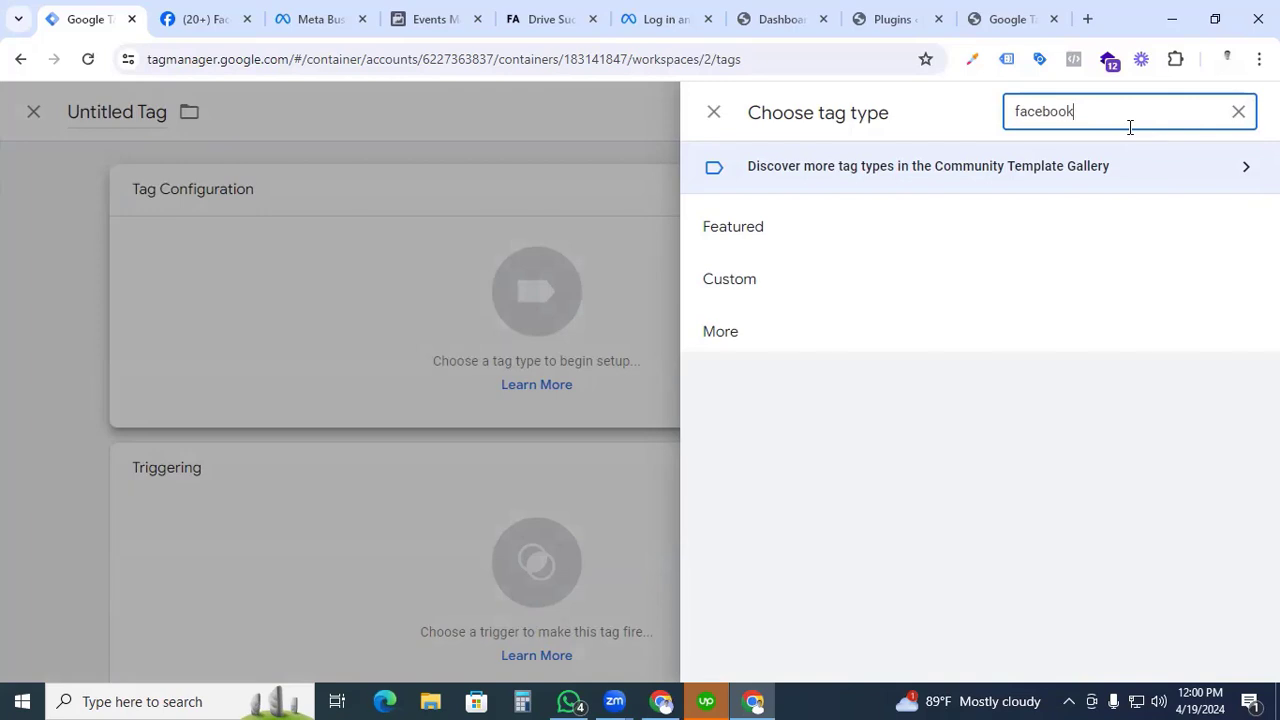
left_click(1238, 111)
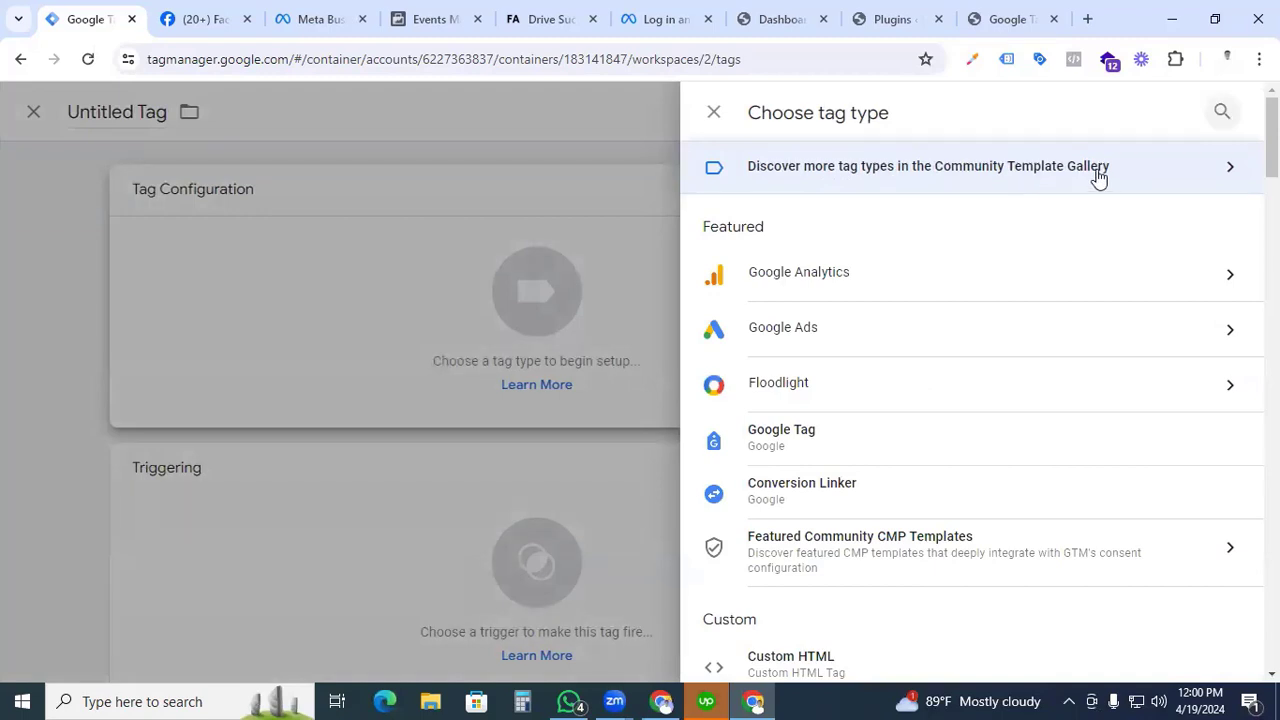
Find the Facebook Pixel template by facebookarchive in the Community Template Gallery and add it to the workspace as the tag's type.
left_click(1168, 177)
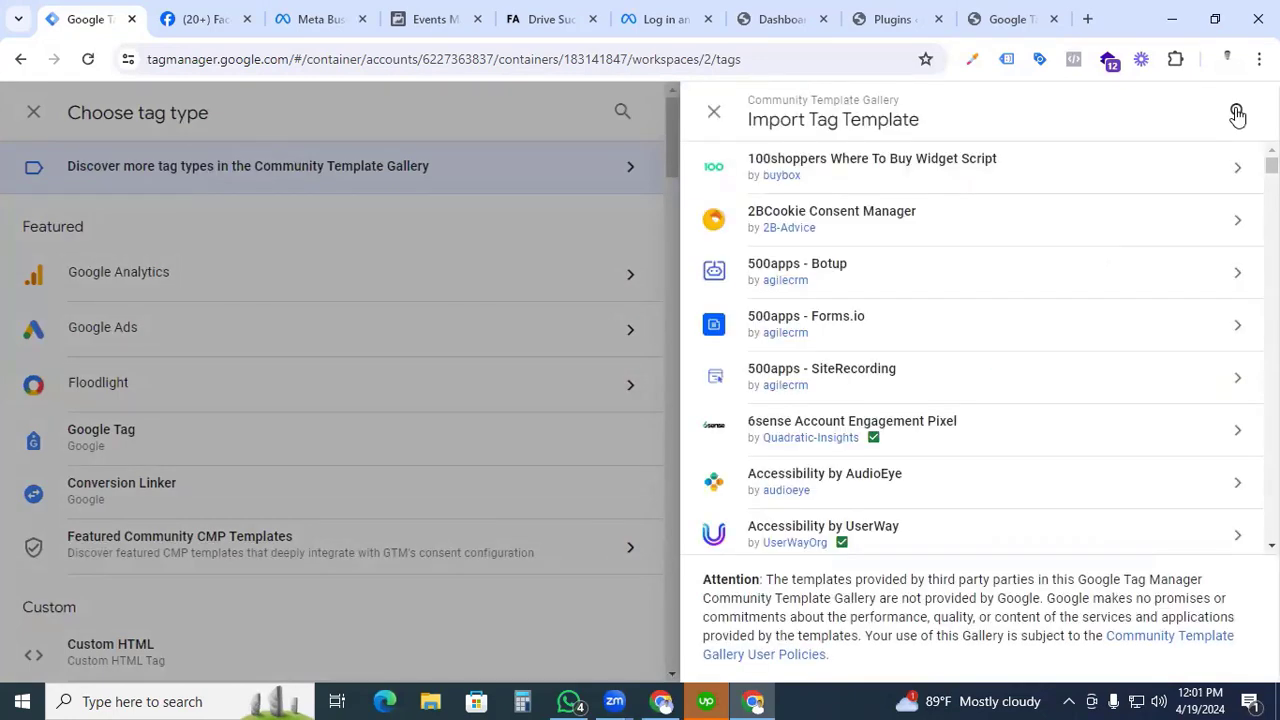
left_click(1237, 113)
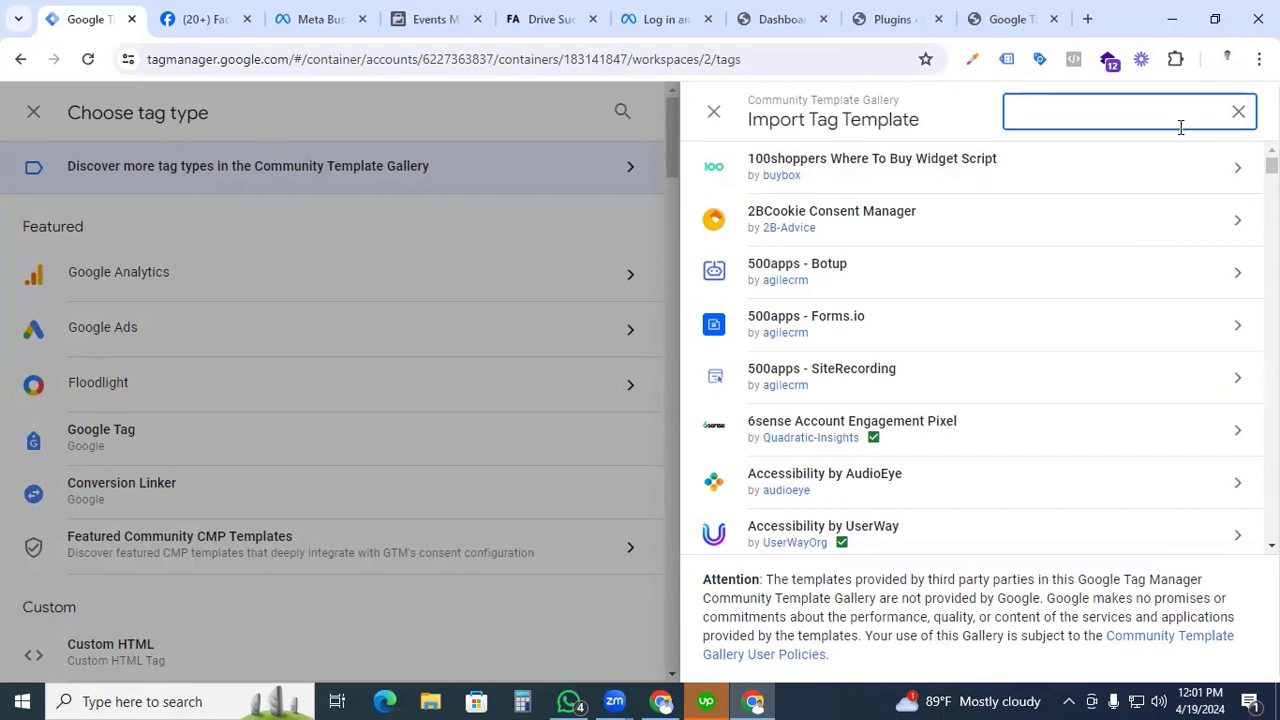
type("facebook")
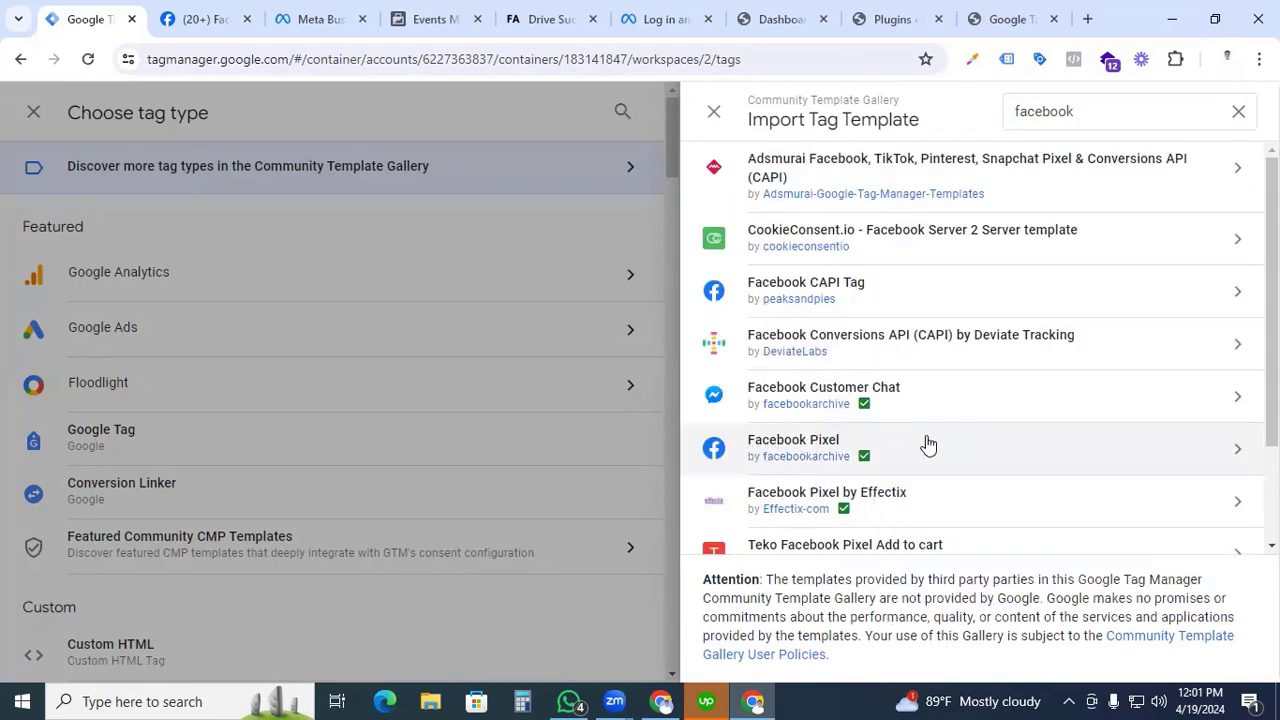
left_click(926, 446)
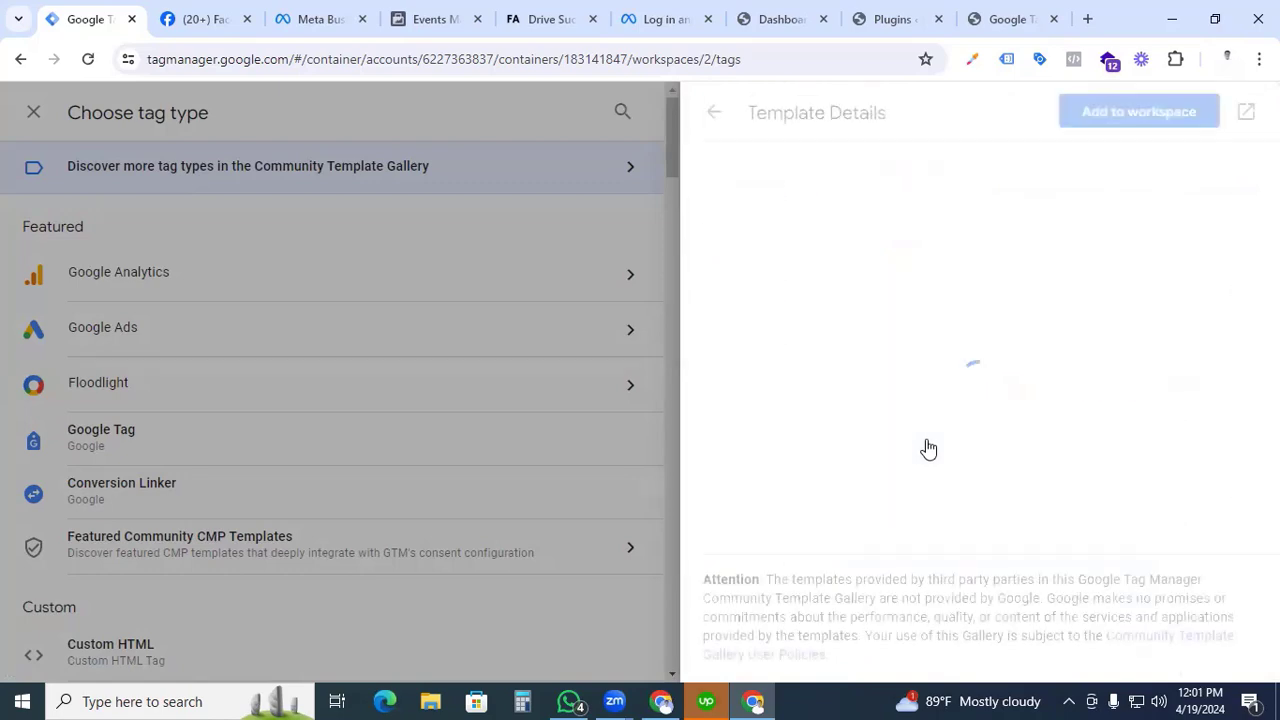
left_click(1110, 114)
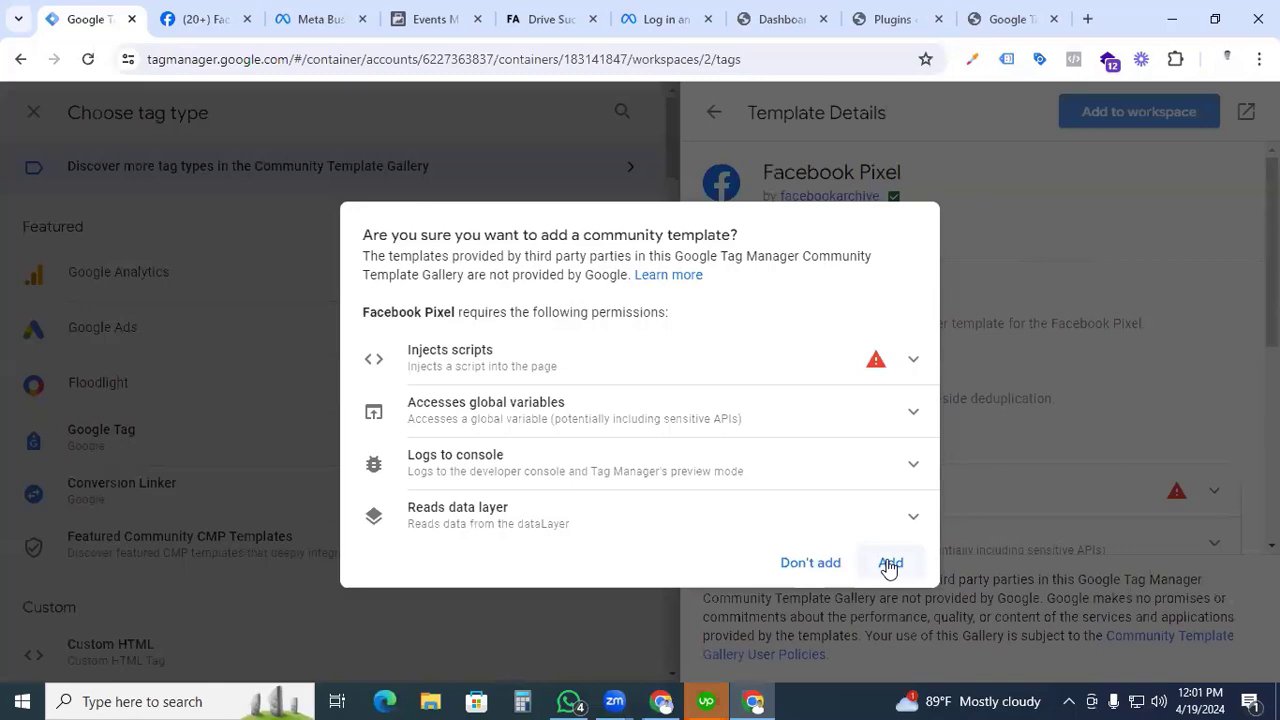
left_click(889, 563)
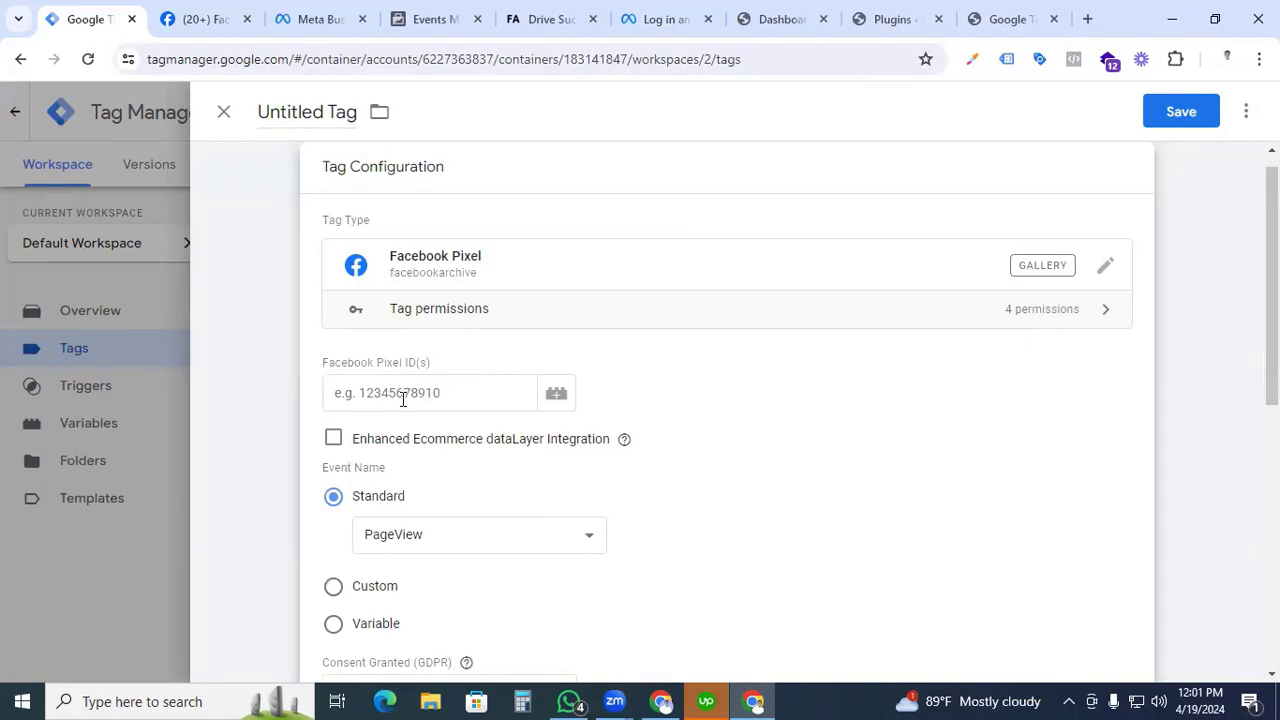
Create a new variable for the tag's Facebook Pixel ID and set its variable type to Constant.
left_click(558, 396)
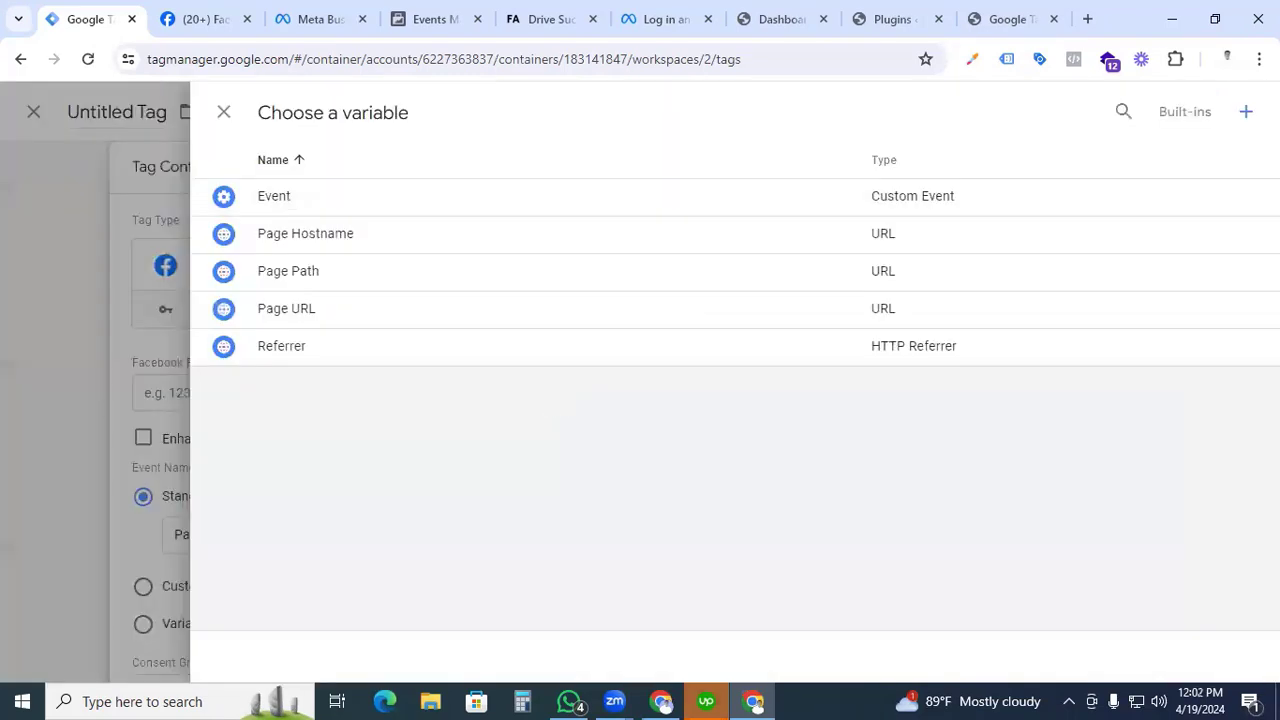
left_click(1245, 112)
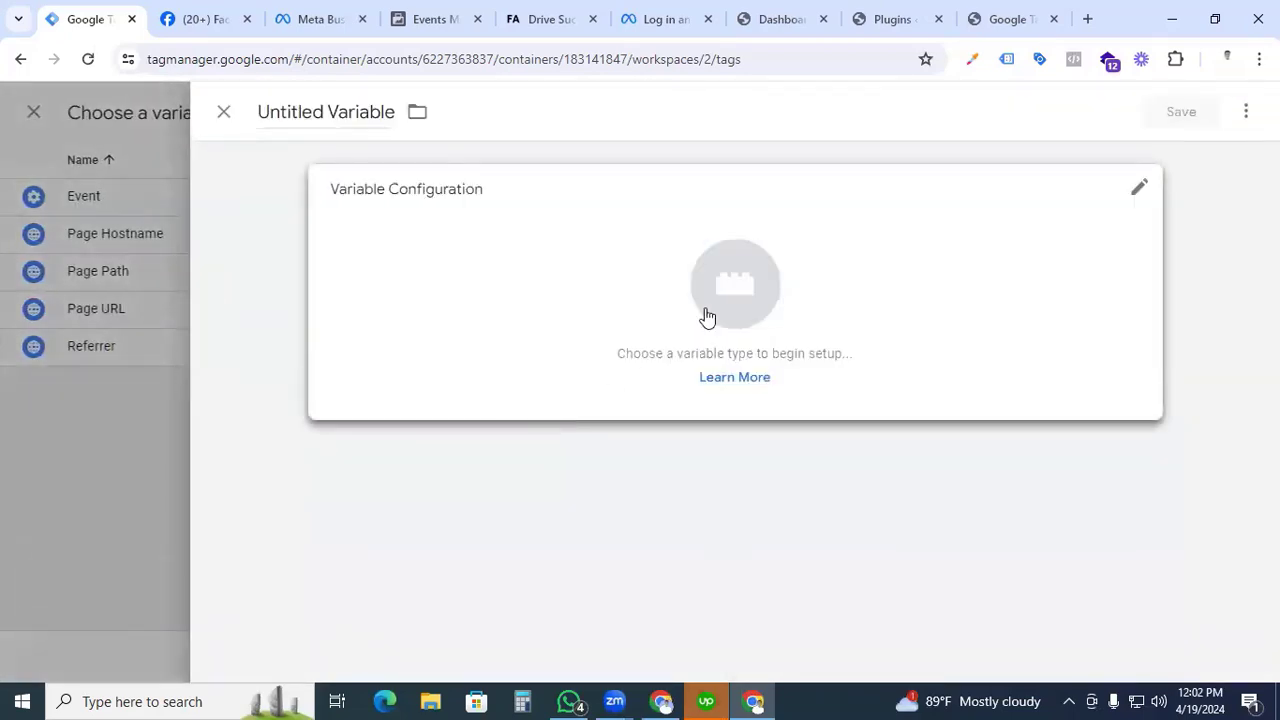
left_click(714, 310)
scroll(777, 408, "down", 5)
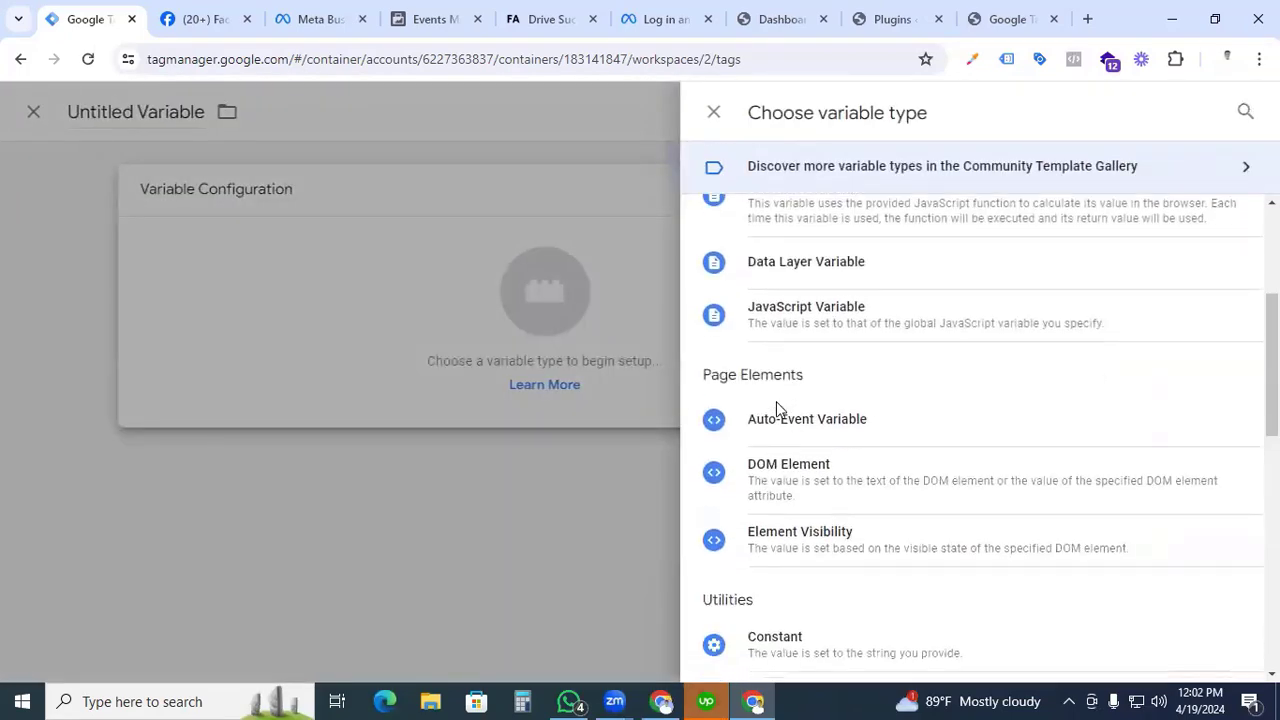
left_click(779, 457)
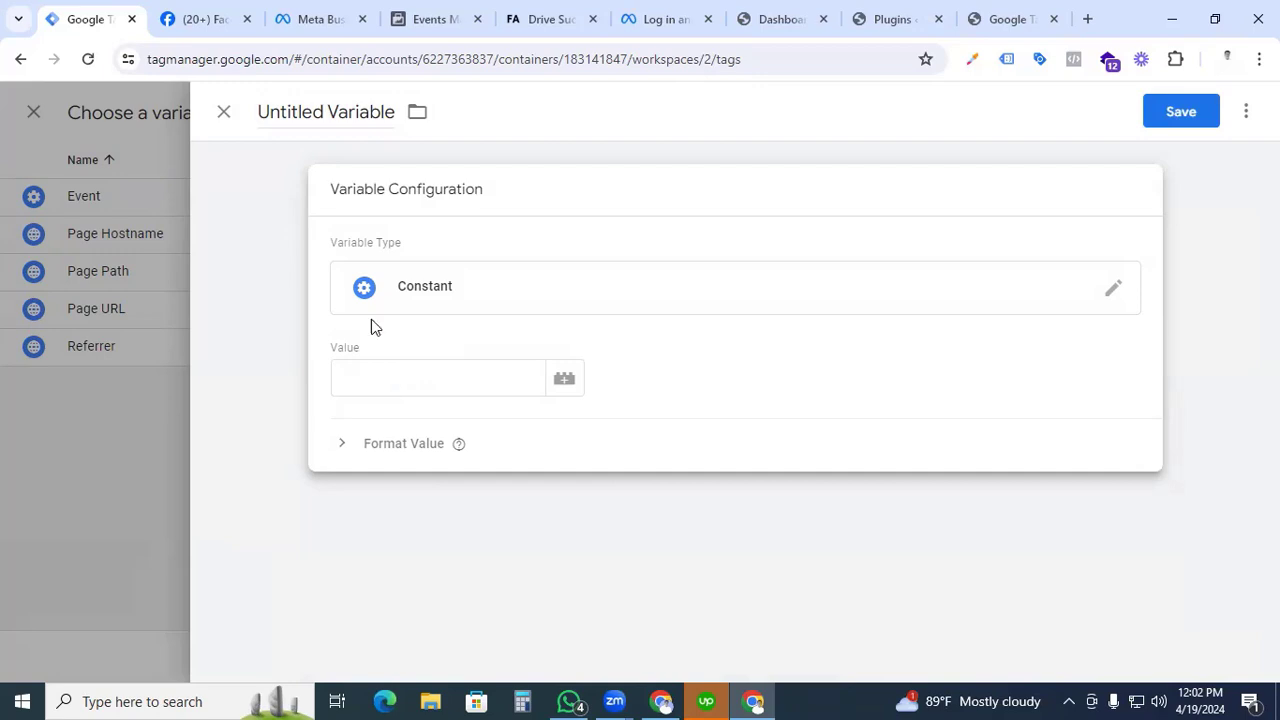
Copy the dataset ID from the dataset's settings in Meta Events Manager and paste it as the Constant variable's value.
left_click(430, 20)
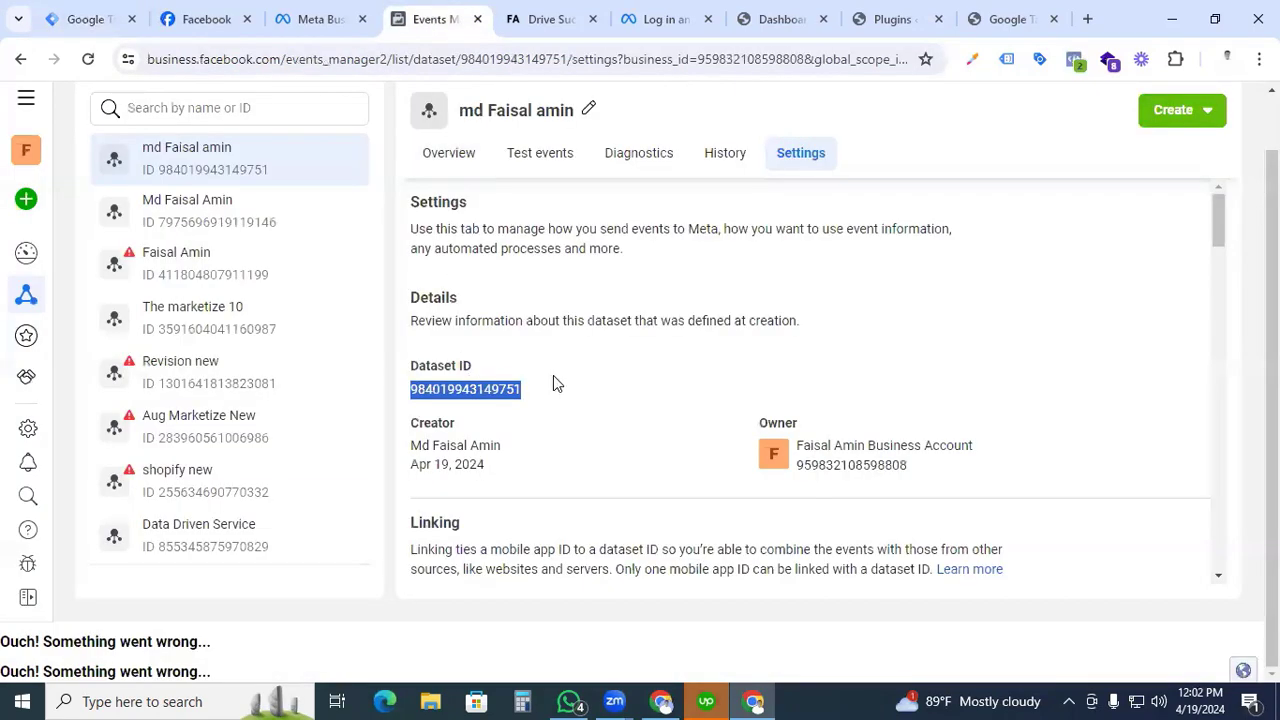
left_click(535, 395)
left_click_drag(535, 395, 414, 402)
key("ctrl+c")
left_click(90, 19)
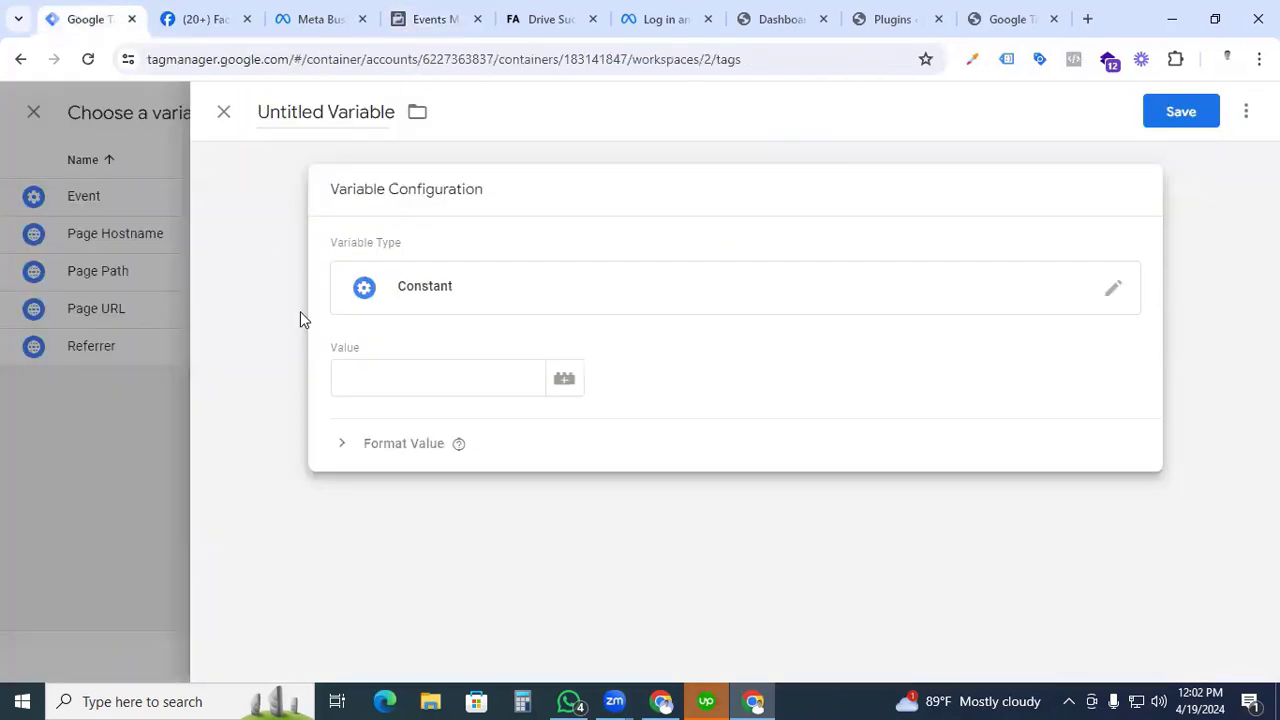
left_click(367, 380)
key("ctrl+v")
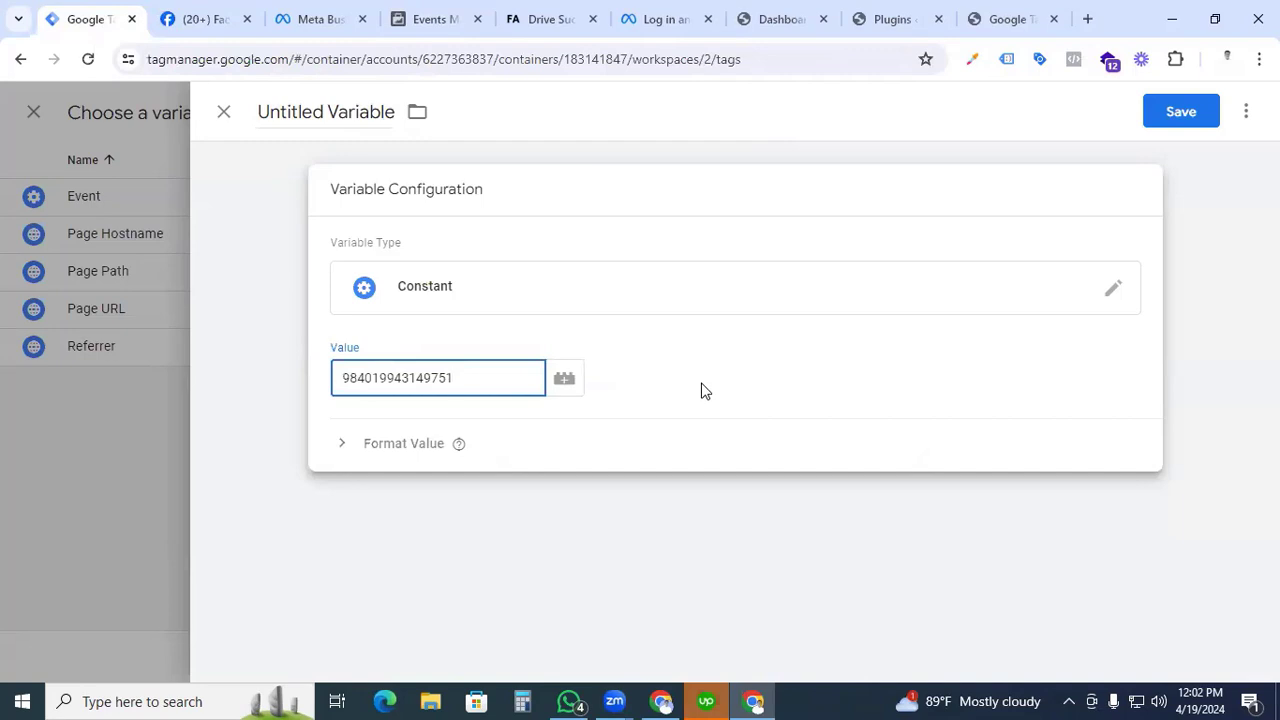
Name the variable "Facebook Pixel Id" and save it.
left_click(317, 115)
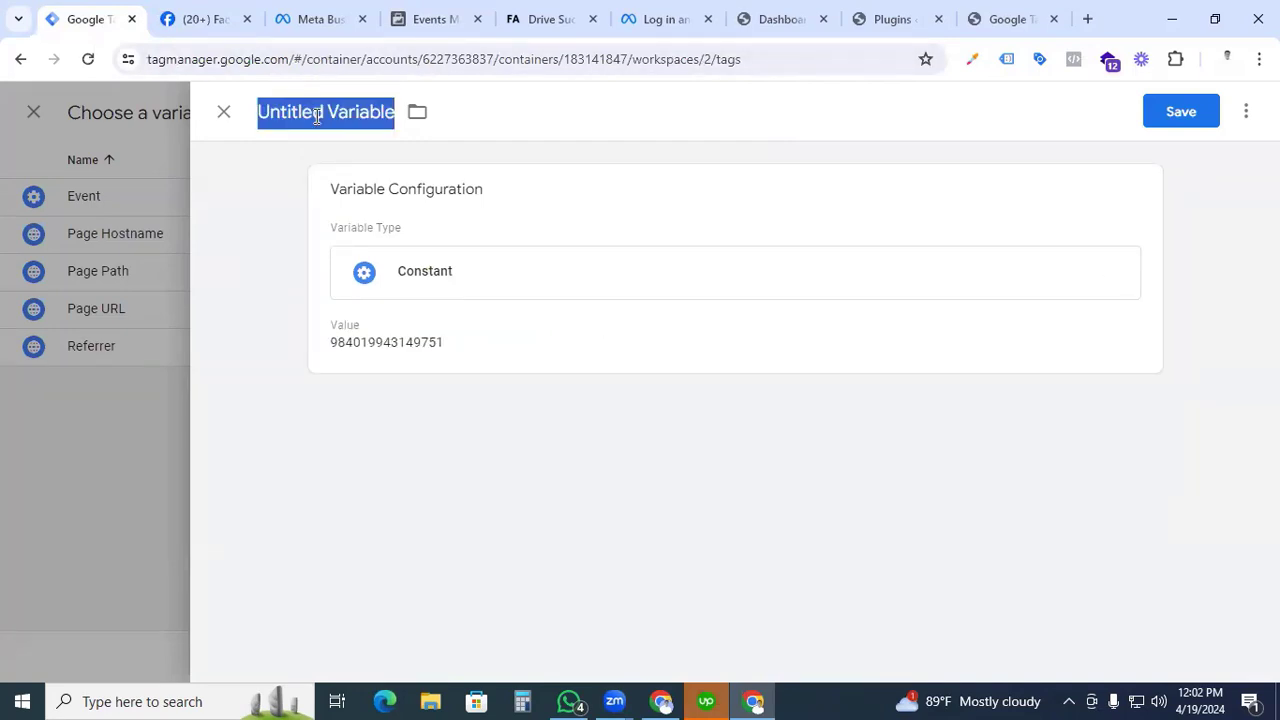
type("Facebook ")
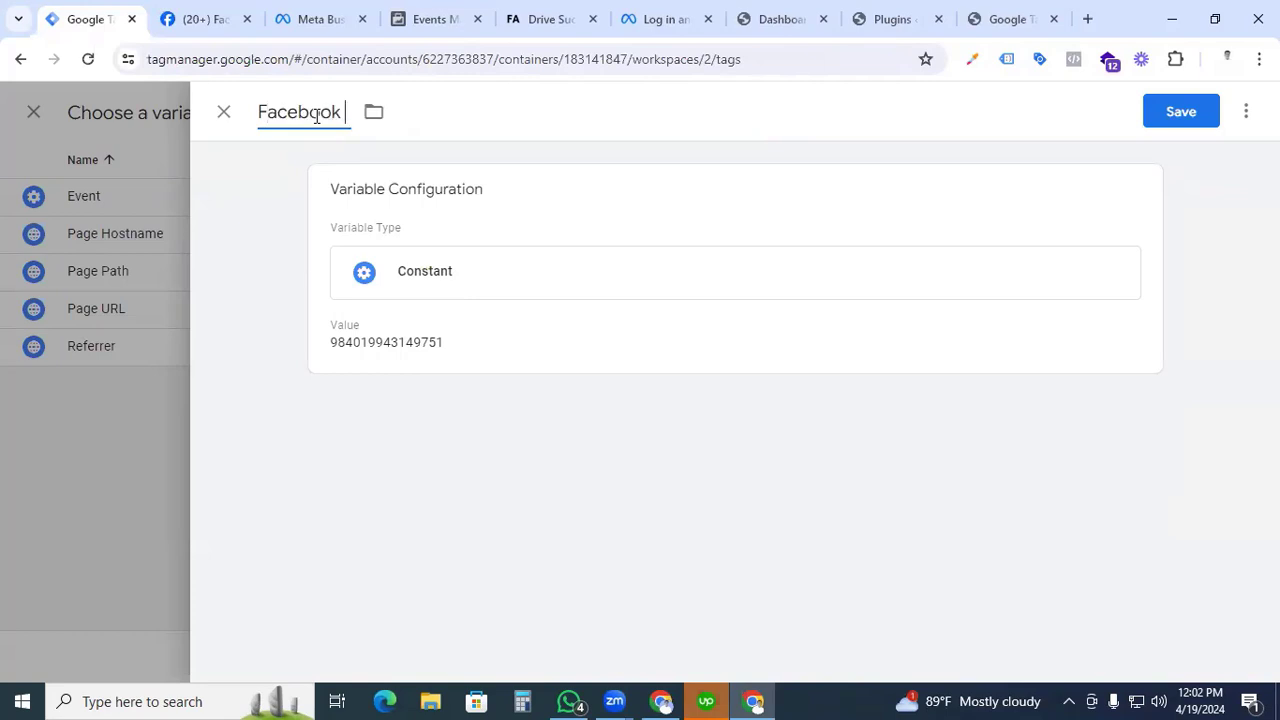
type("Pixel Id")
left_click(1200, 118)
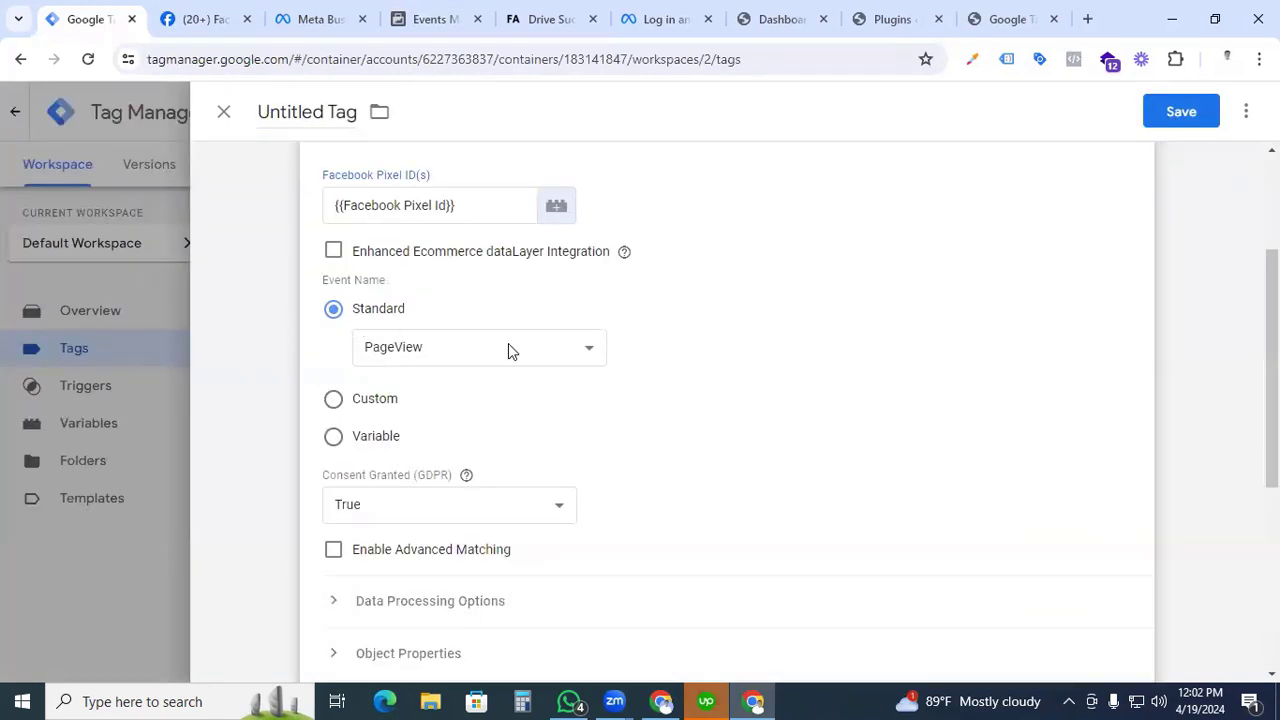
Set the Facebook Pixel tag's standard event name to PageView.
left_click(512, 351)
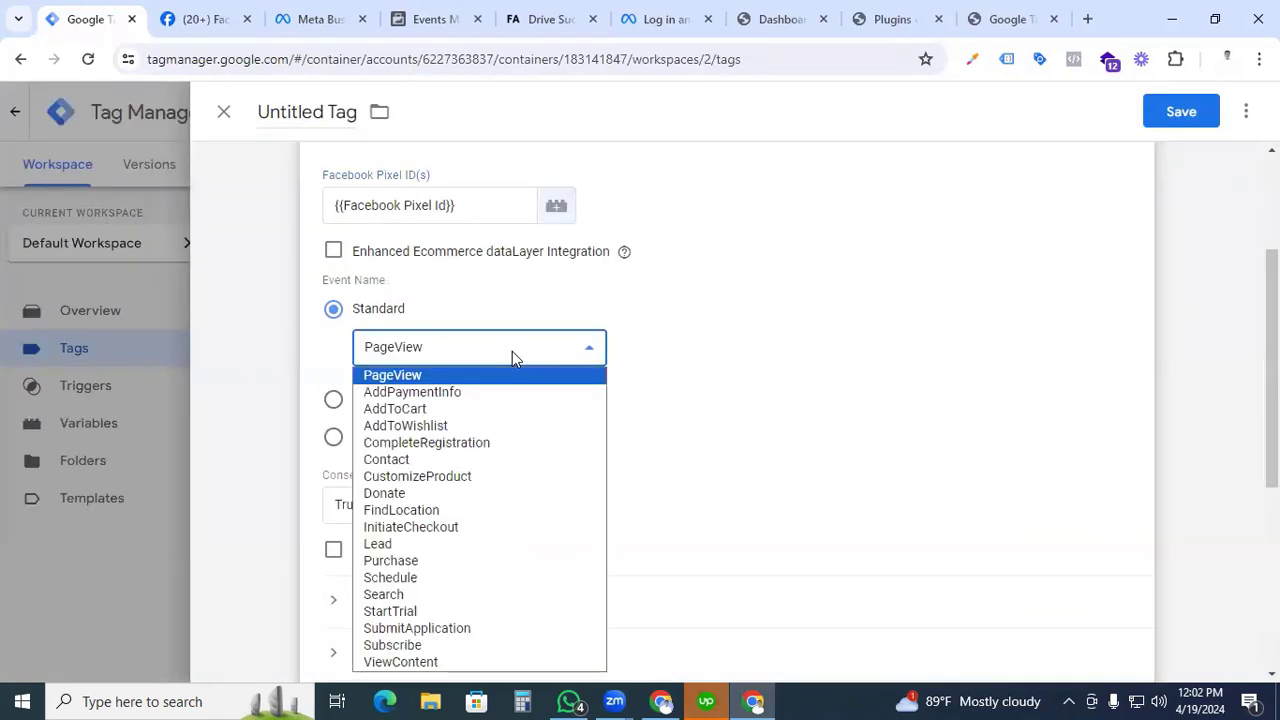
left_click(430, 374)
scroll(587, 407, "down", 4)
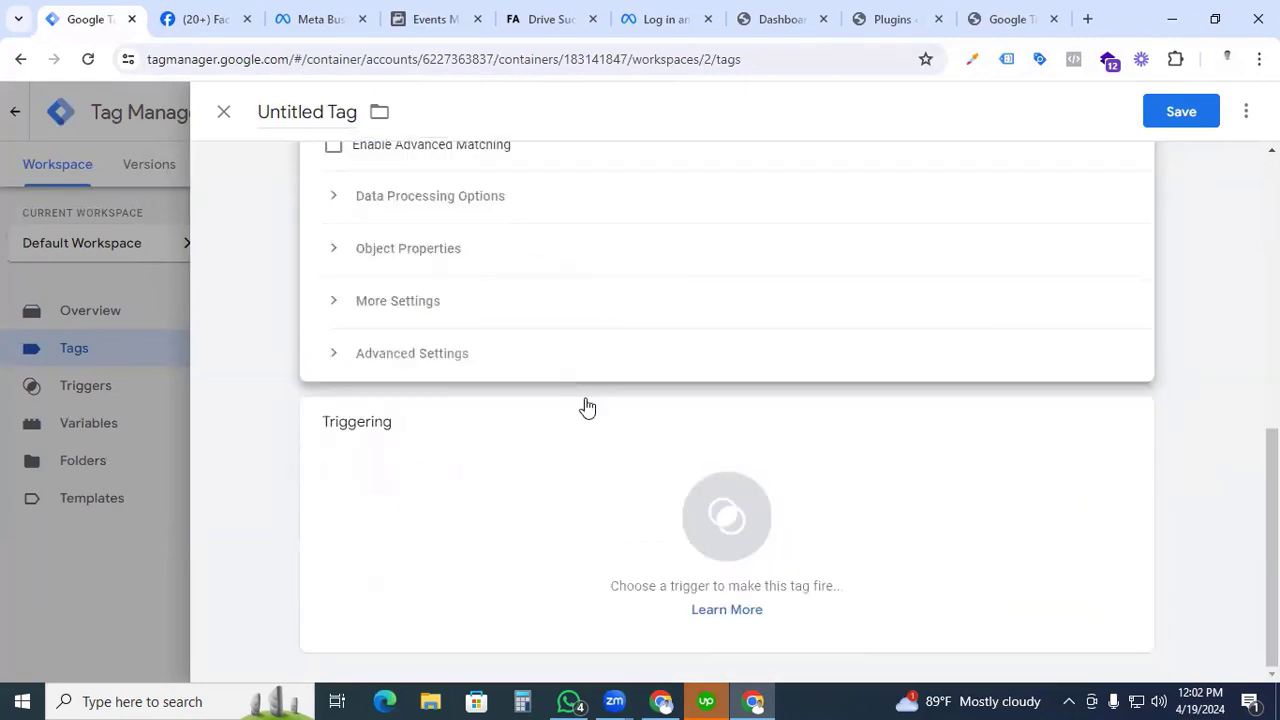
scroll(587, 407, "up", 3)
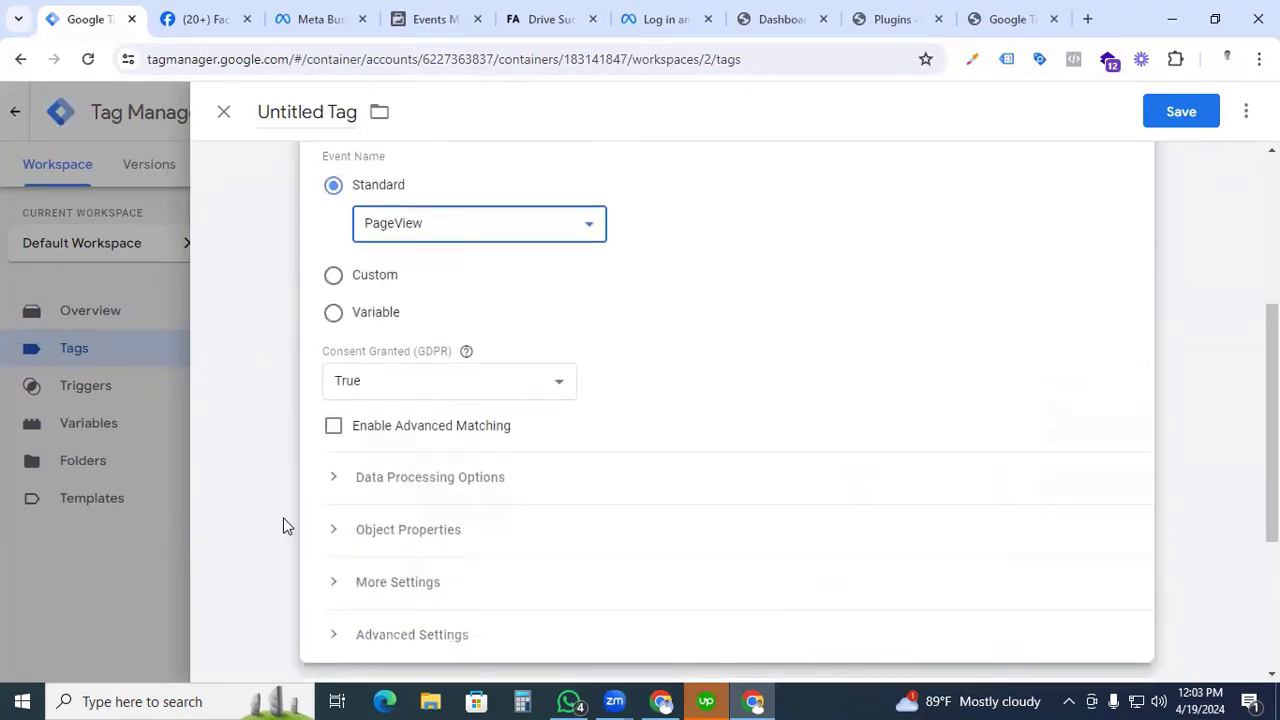
Assign the All Pages page view trigger to the Facebook Pixel tag.
scroll(557, 526, "down", 3)
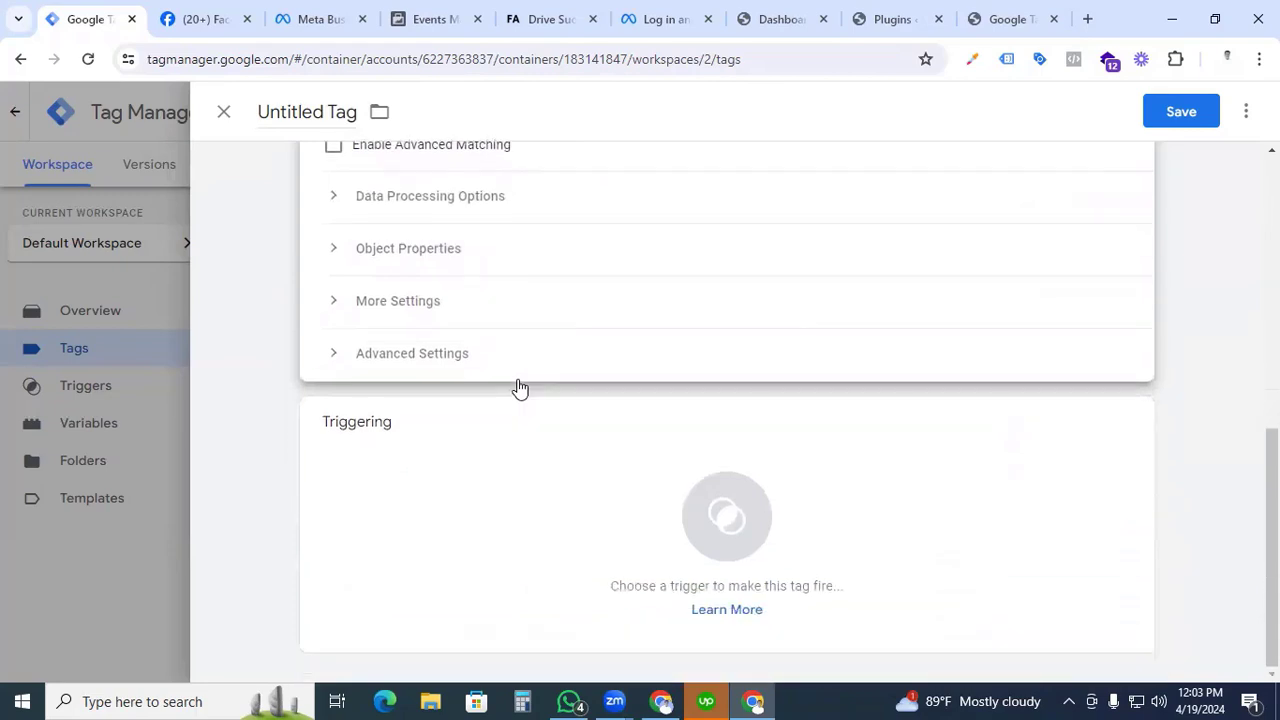
left_click(706, 524)
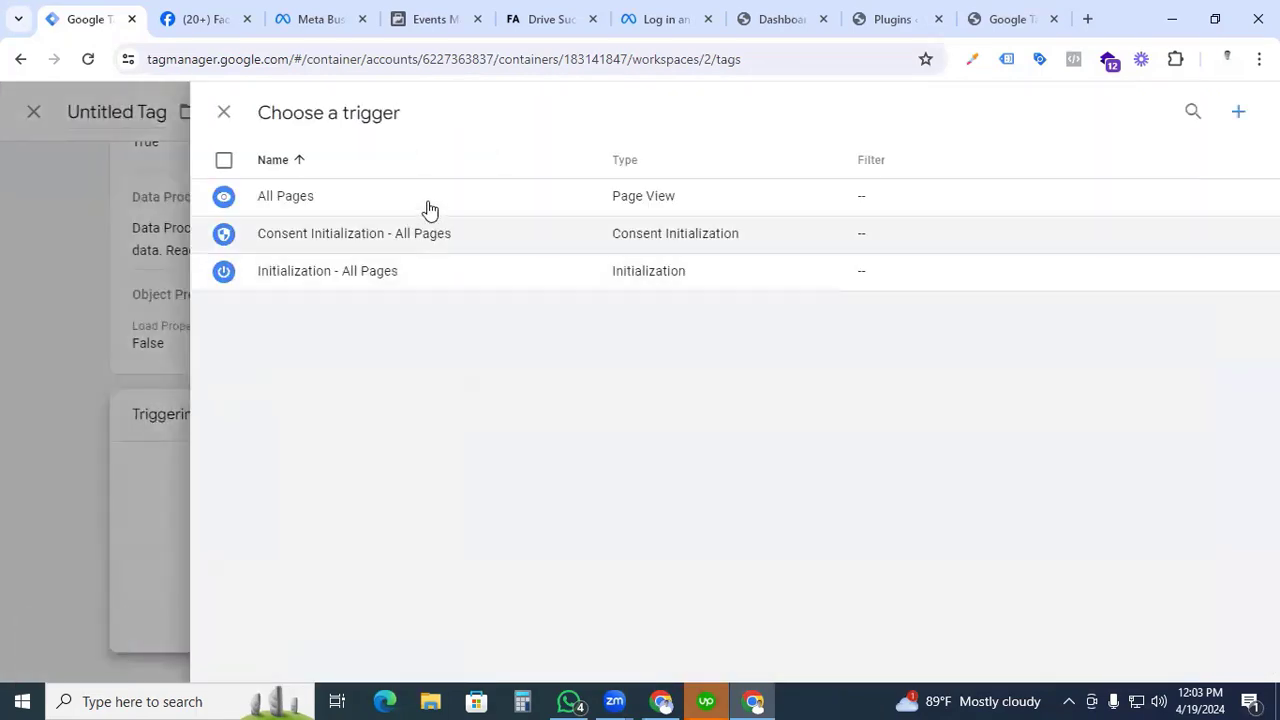
left_click(430, 209)
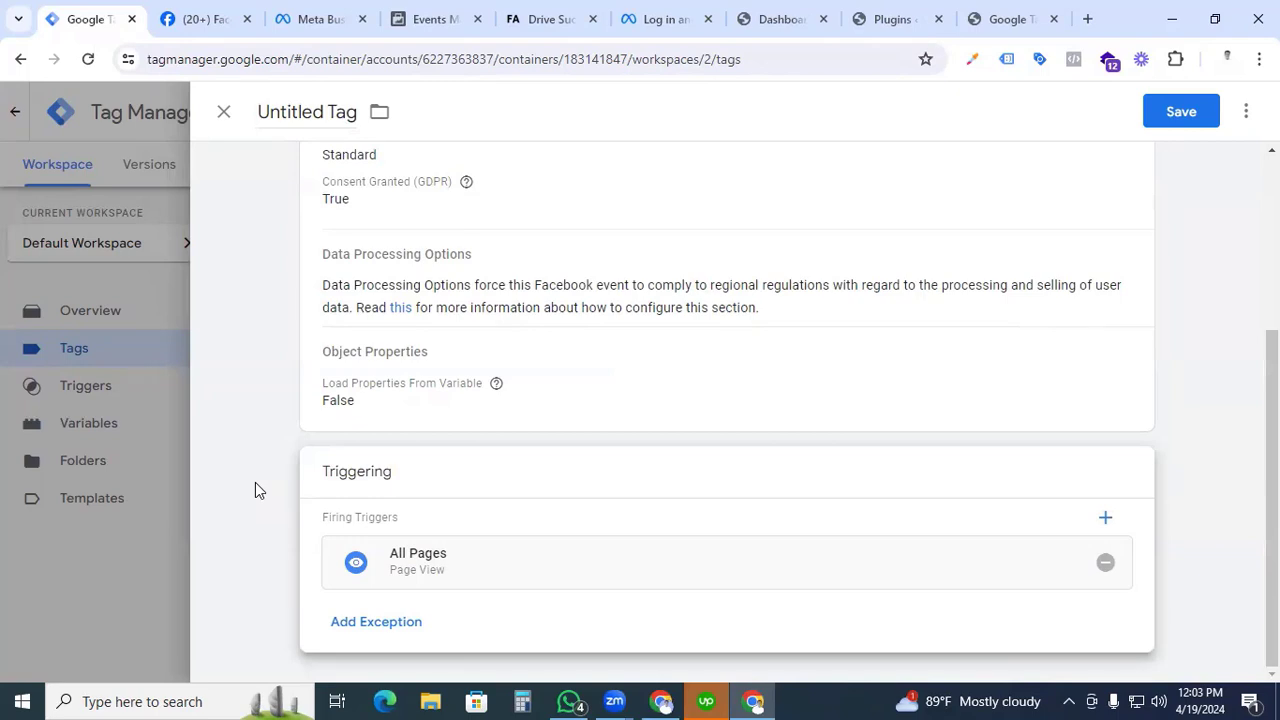
Name the tag "Facebook Pixel - All Pages" and save it.
scroll(255, 482, "up", 3)
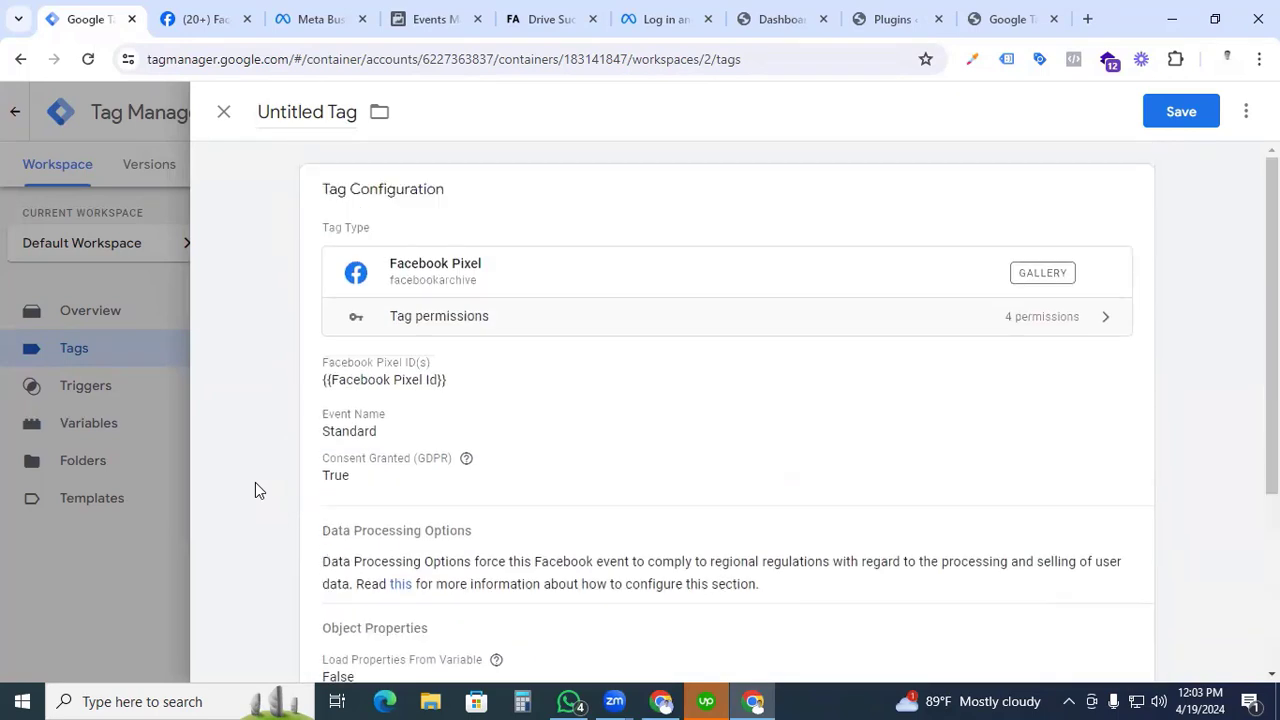
left_click(300, 106)
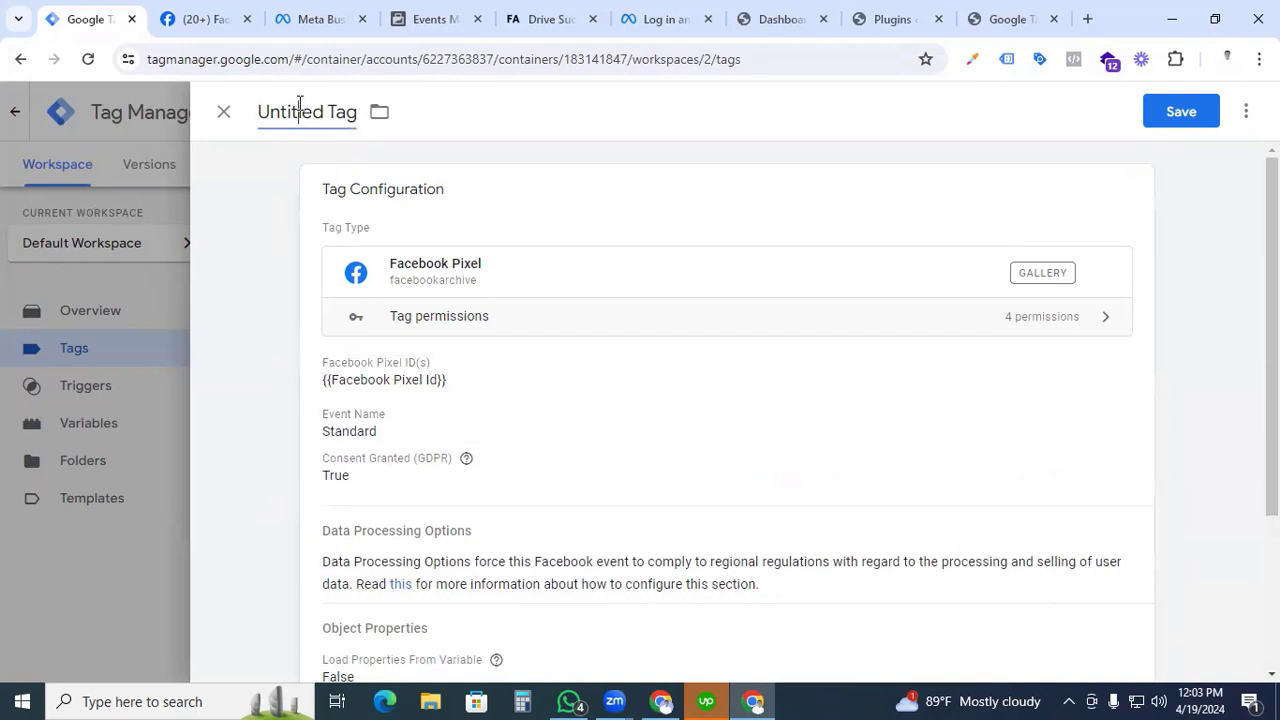
triple_click(300, 106)
type("Facebook Pixel")
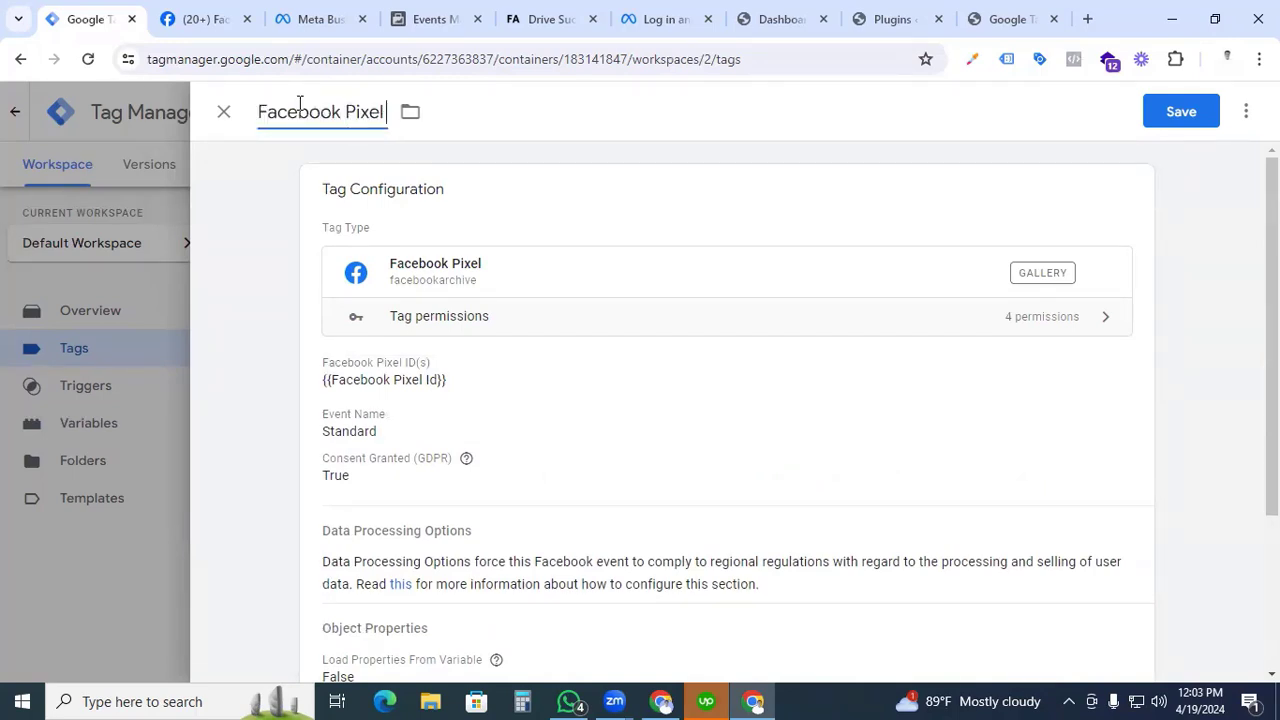
type(" - All Pages")
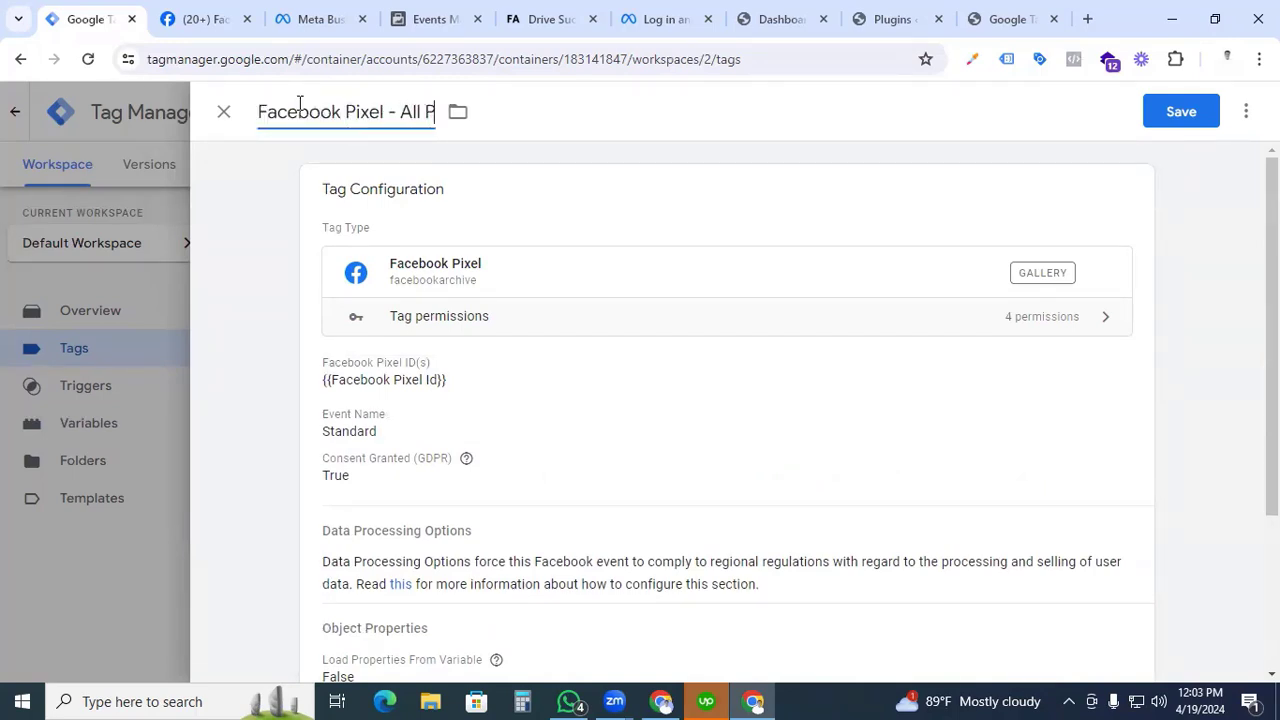
left_click(1162, 115)
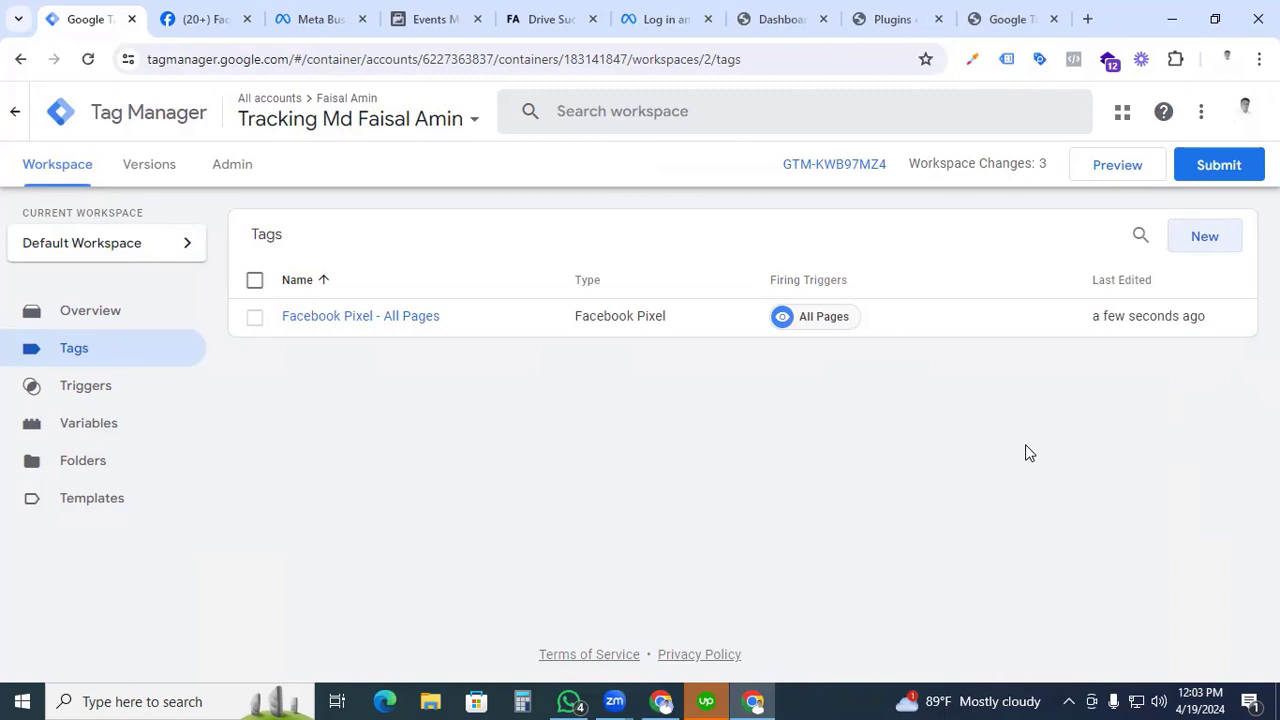
Preview the workspace, connect Tag Assistant to the WordPress site's tracking subdomain, and browse the home page in debug mode.
left_click(1125, 165)
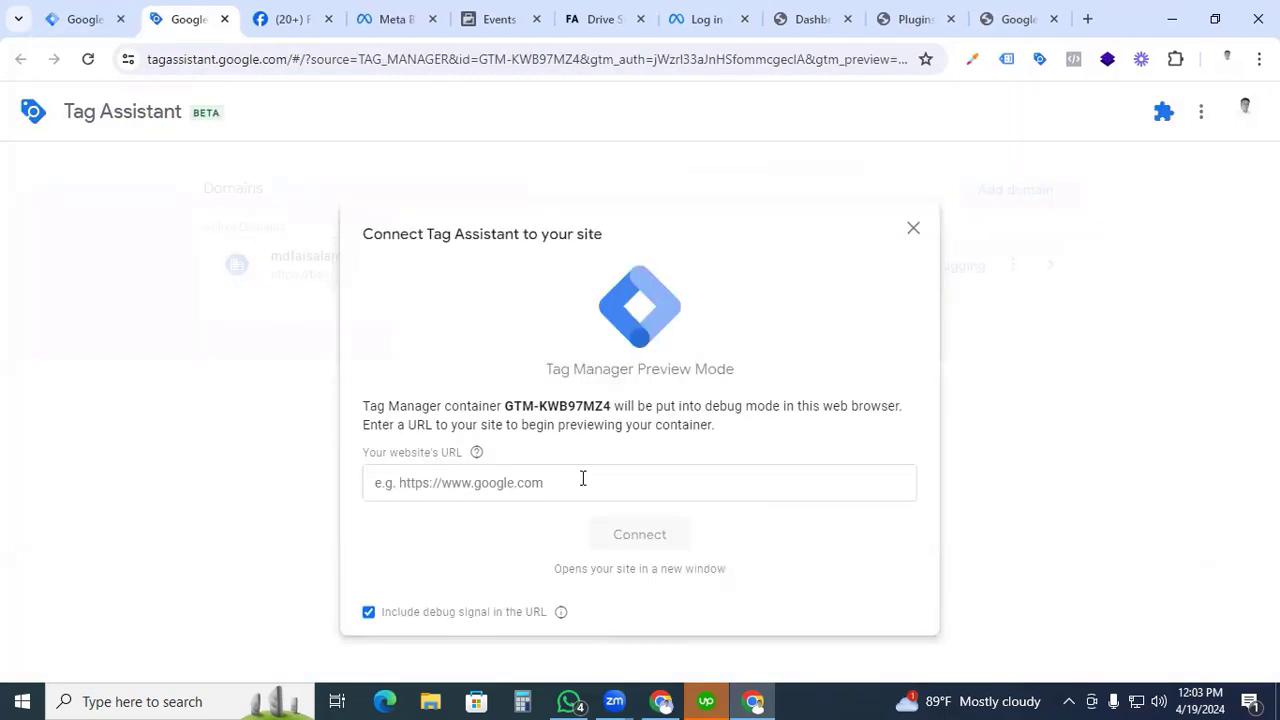
left_click(583, 481)
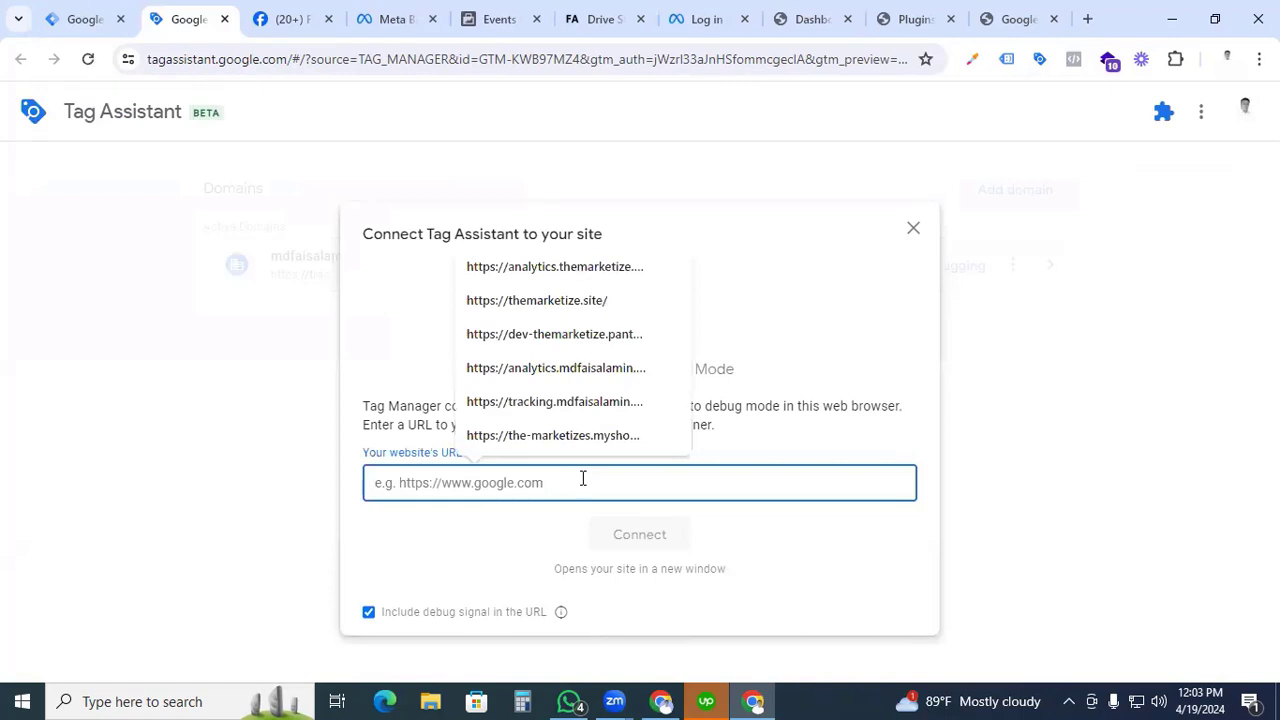
left_click(583, 405)
left_click(615, 543)
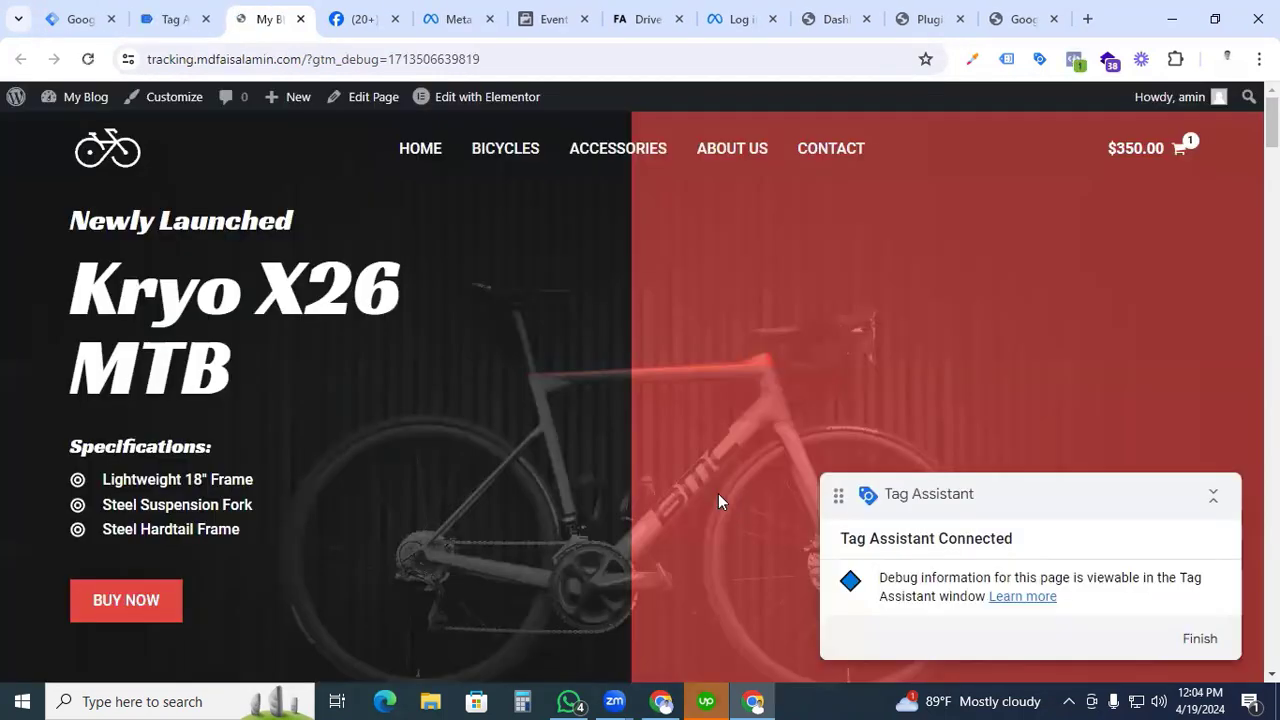
scroll(613, 500, "down", 10)
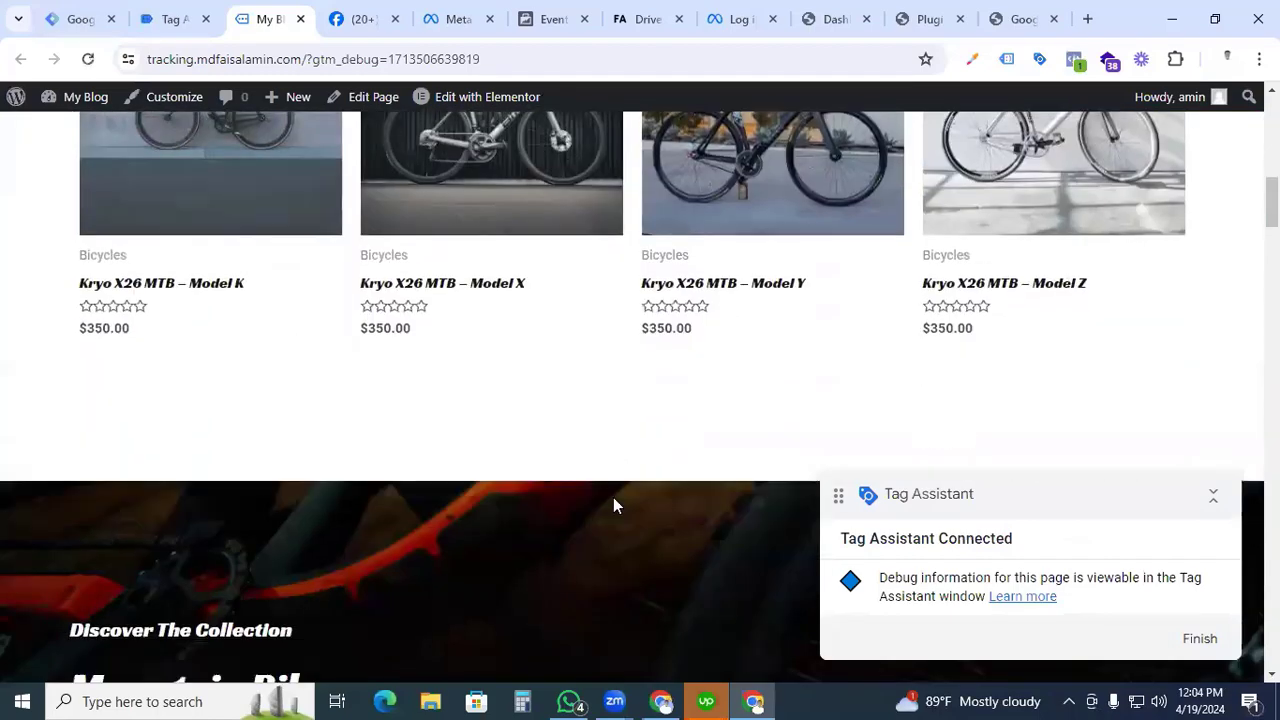
scroll(613, 497, "up", 10)
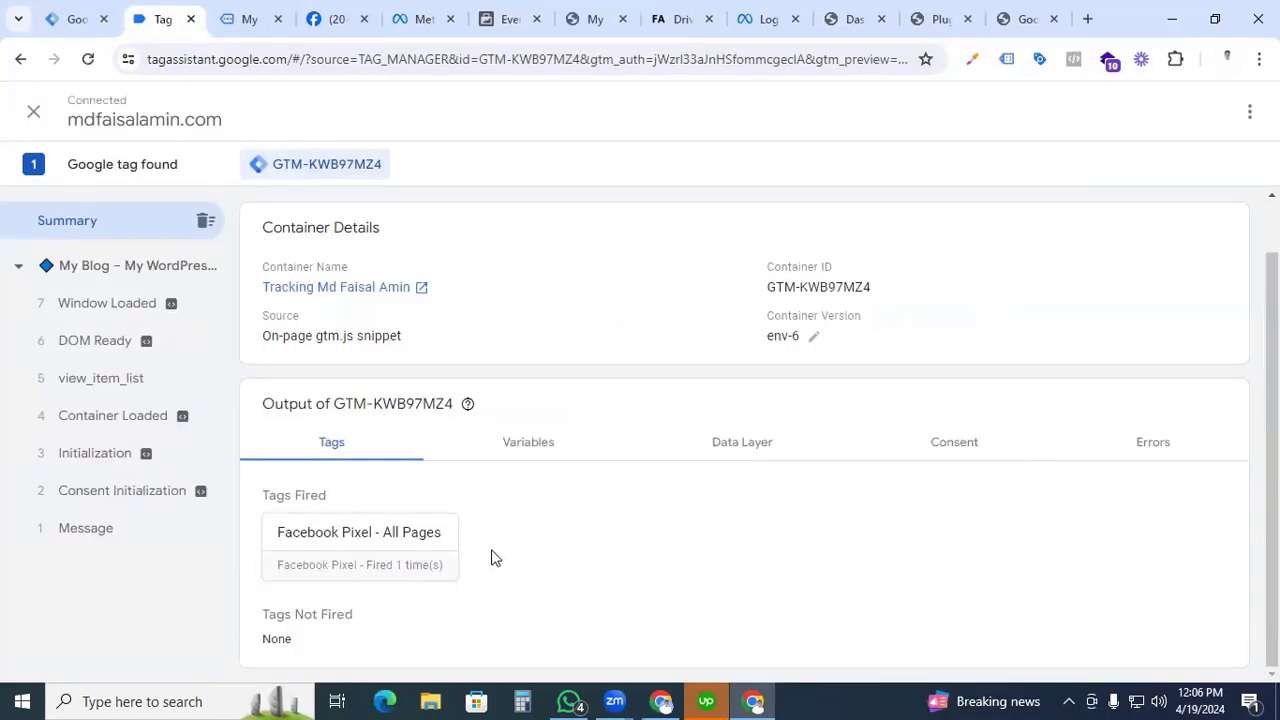
Review the fired tags in Tag Assistant, then switch to Meta Events Manager and examine the events received under the dataset's test events.
mouse_move(474, 418)
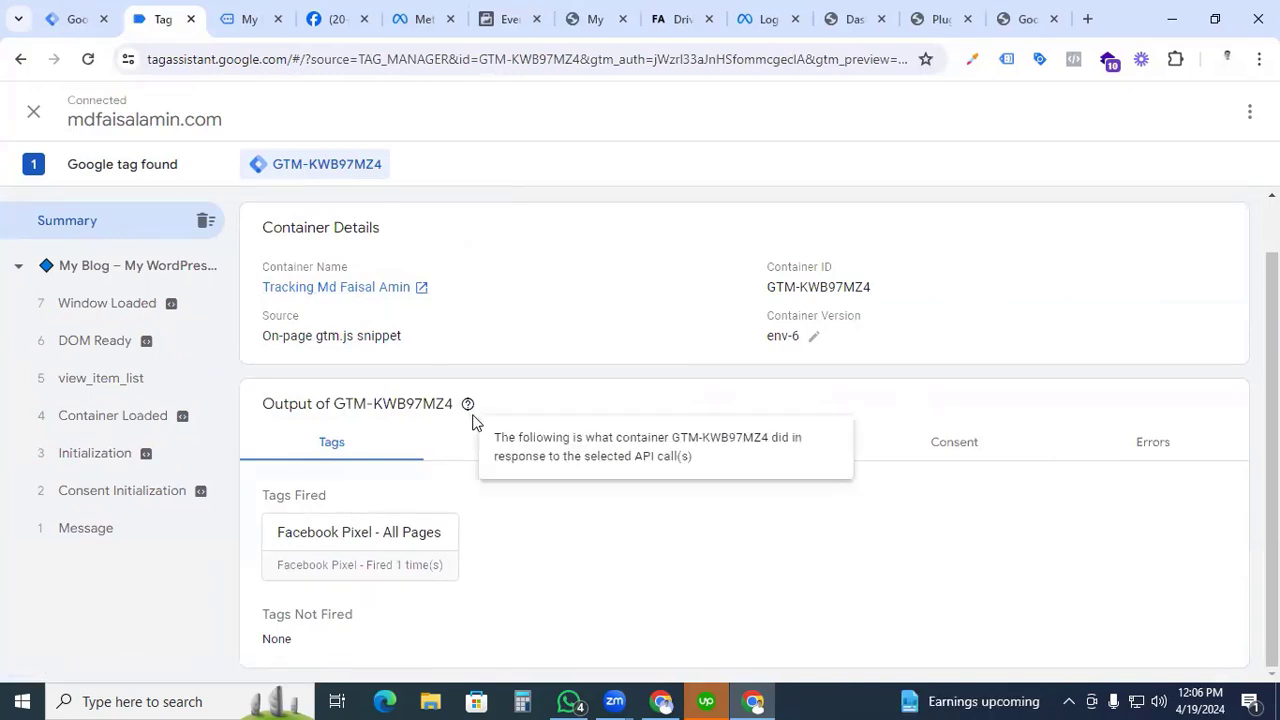
left_click(510, 19)
scroll(616, 388, "down", 1)
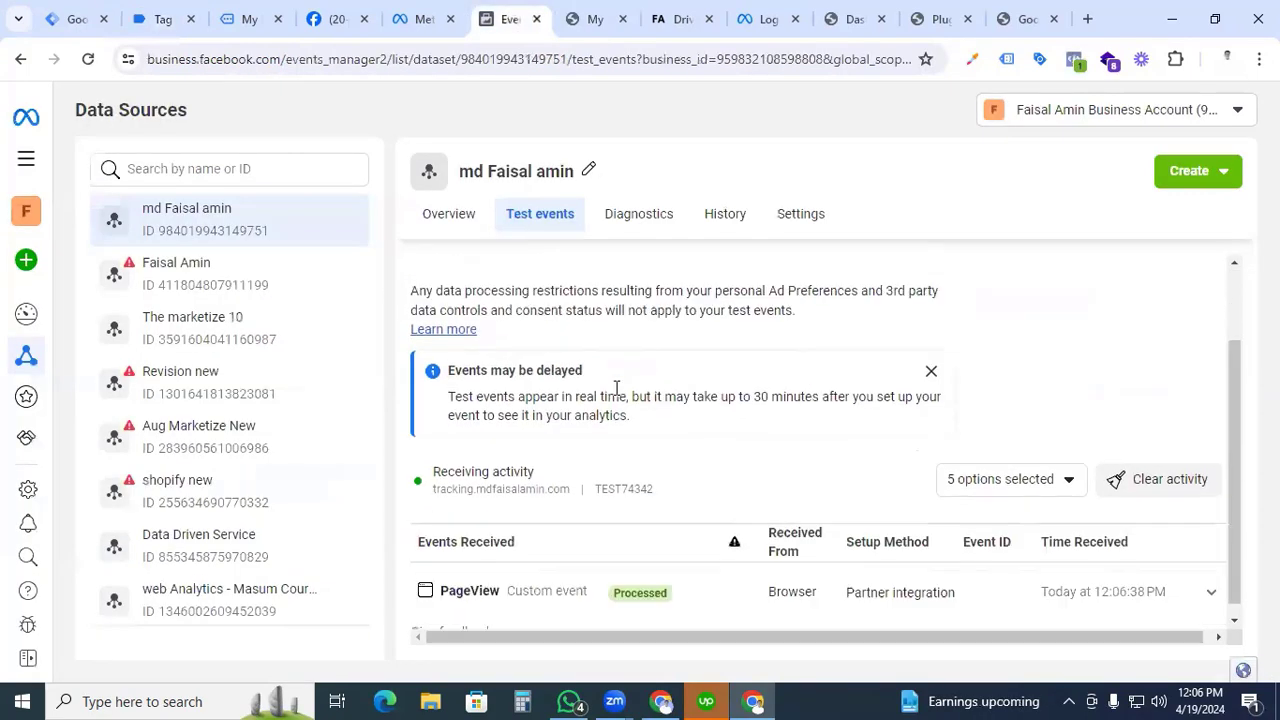